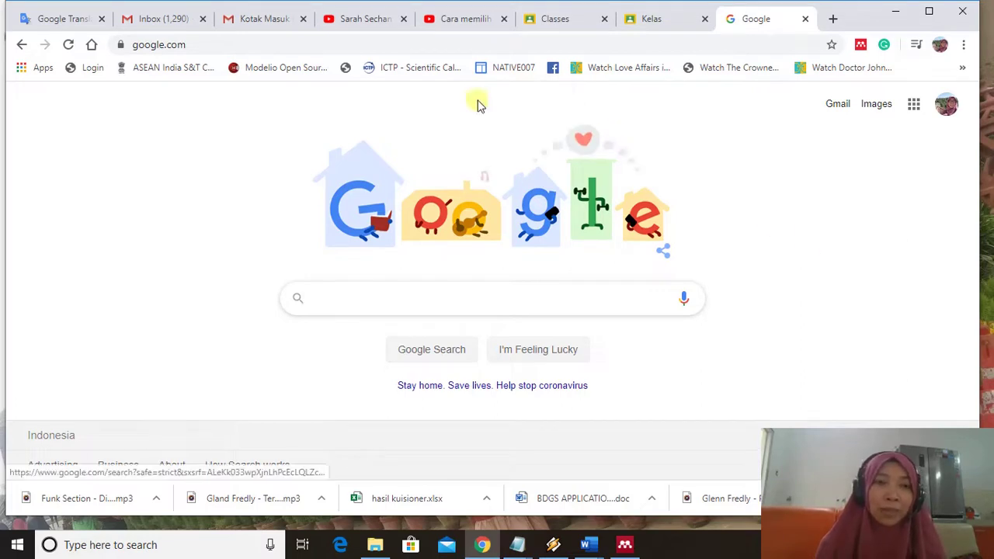
Step: Search Google for kahoot.com and open the Kahoot! website from the results
left_click(407, 44)
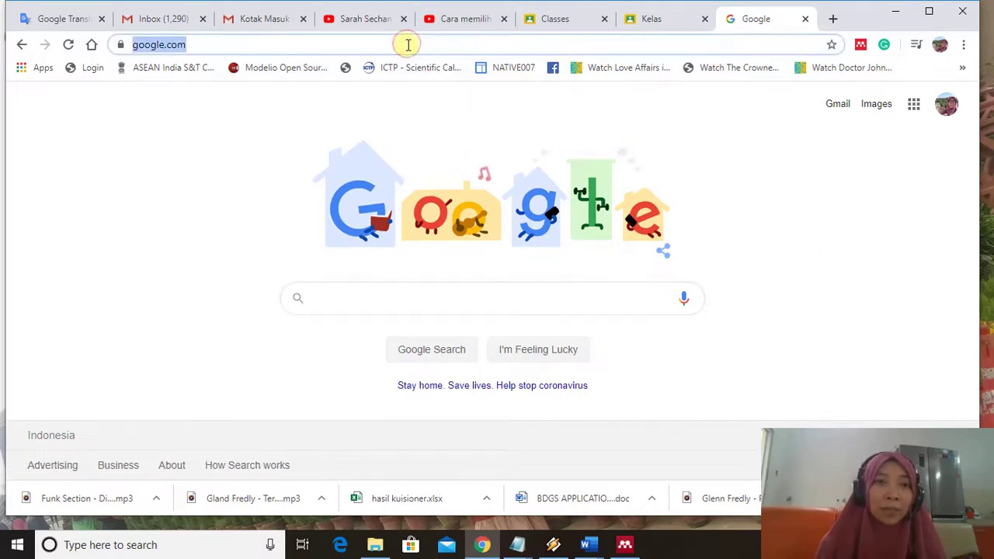
left_click(557, 295)
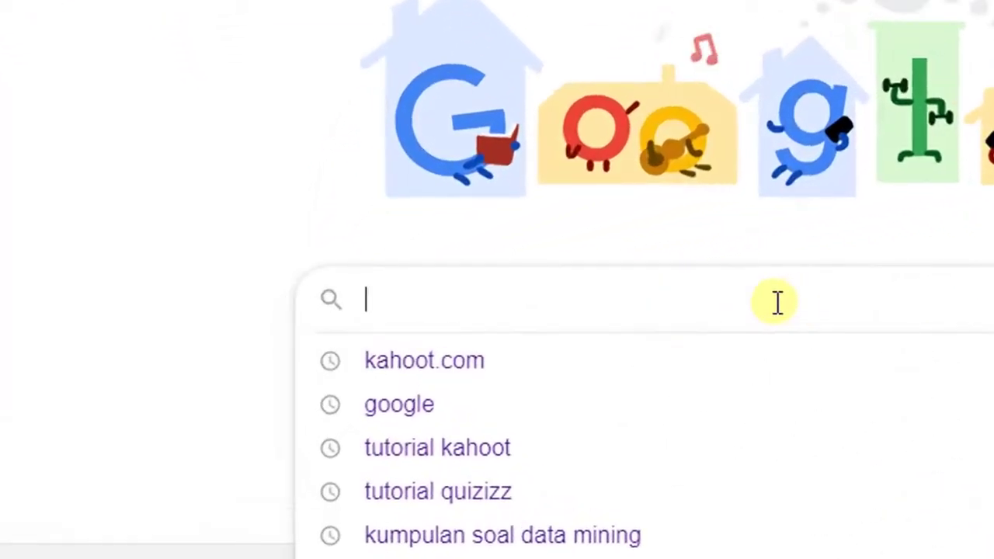
left_click(504, 363)
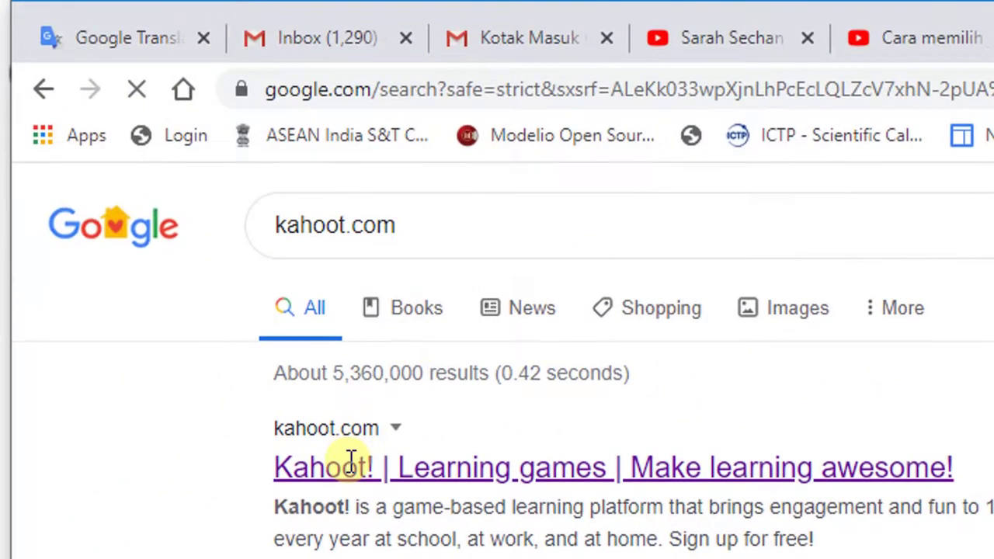
left_click(353, 468)
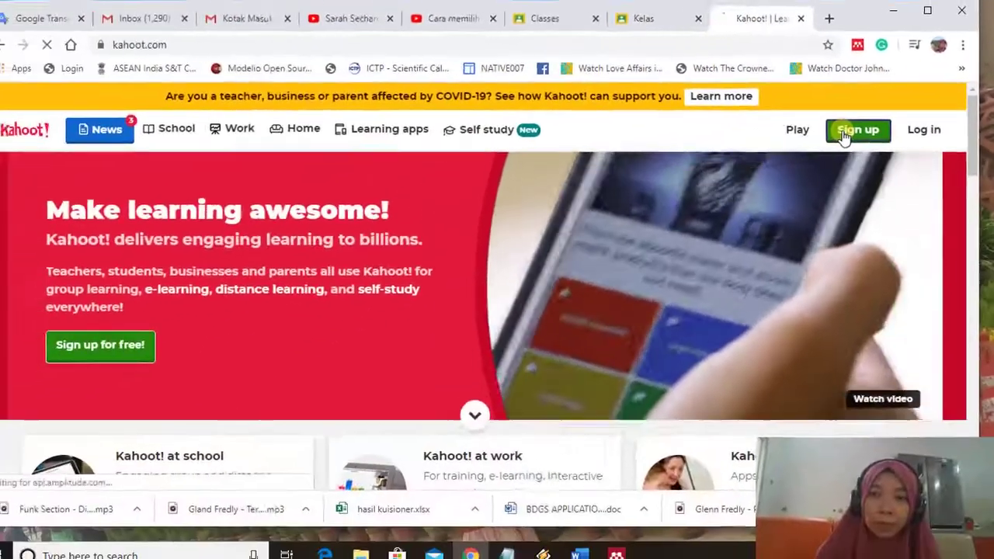
left_click(702, 231)
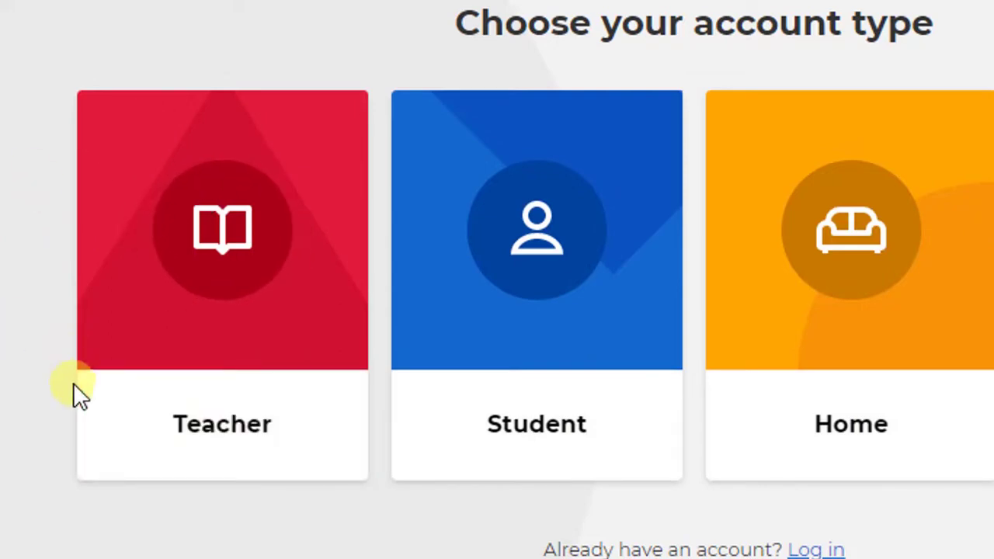
left_click(184, 441)
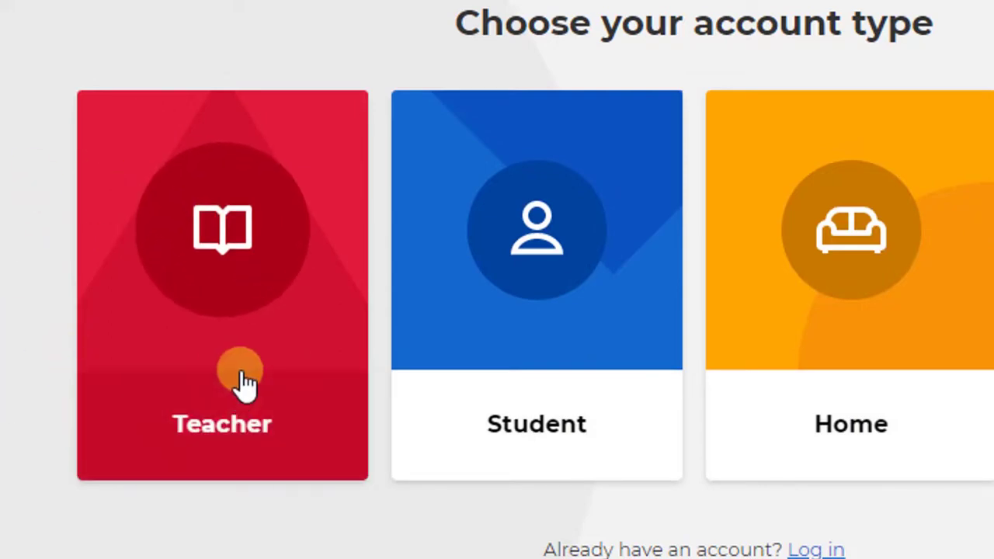
left_click(213, 443)
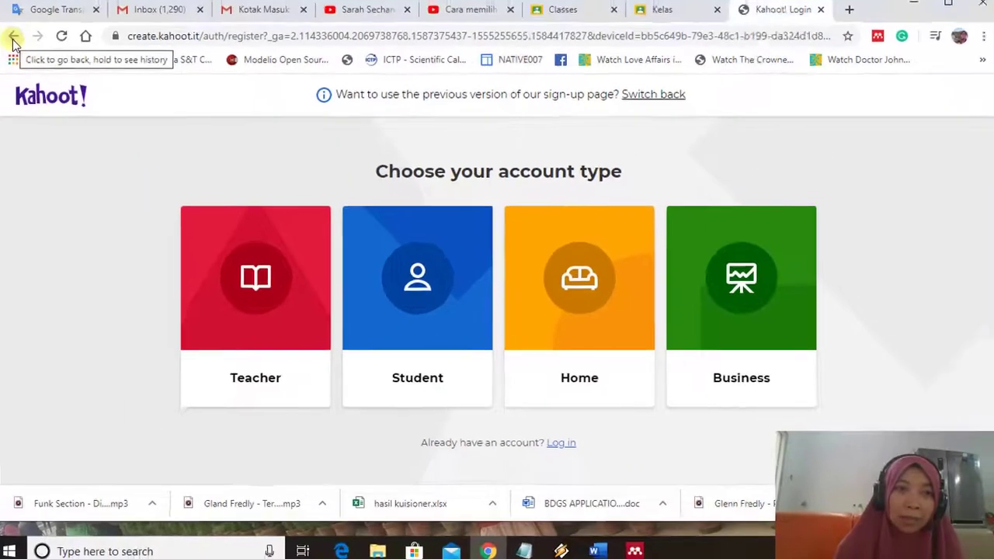
left_click(20, 44)
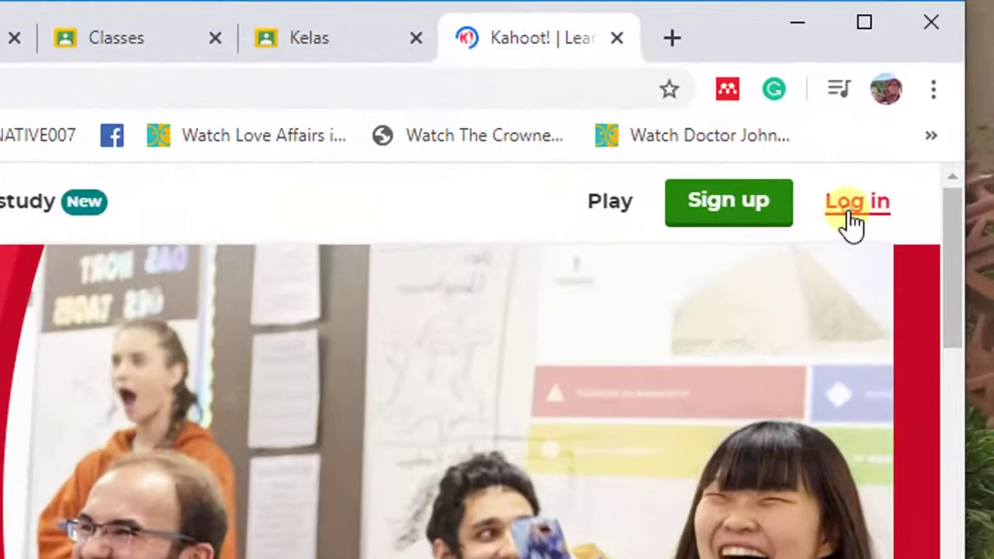
Step: Log in to the existing Kahoot! account with the prefilled username and password
left_click(925, 111)
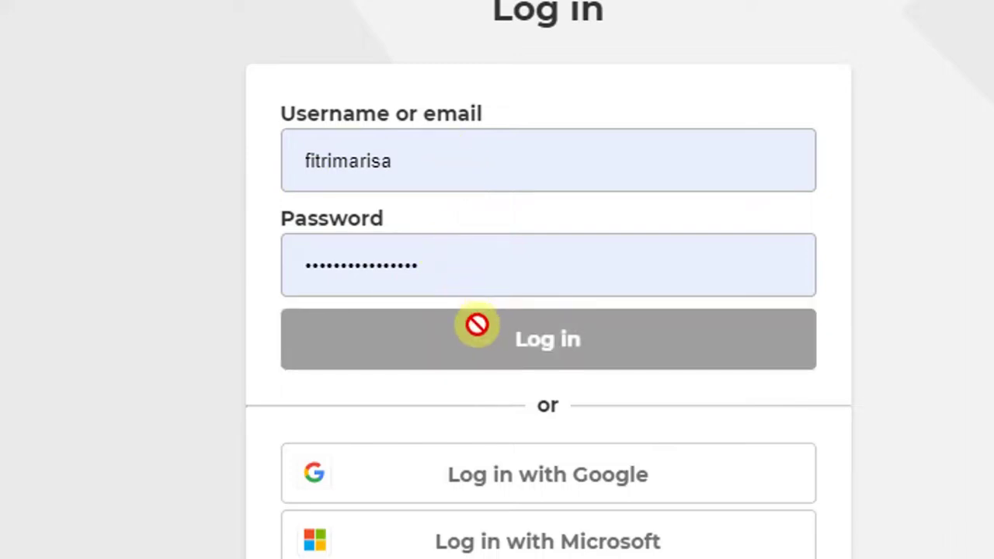
left_click(507, 351)
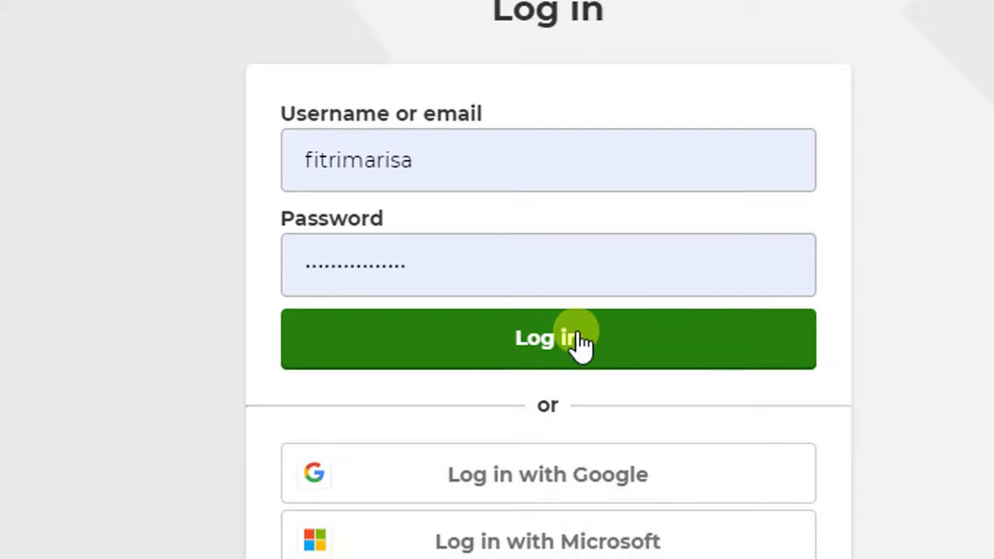
left_click(581, 341)
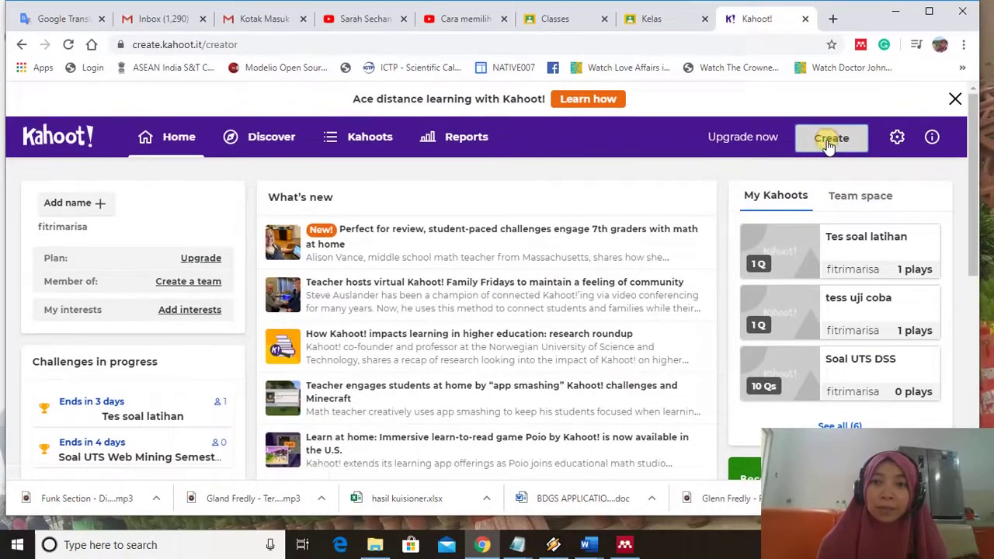
Step: Create a new blank kahoot instead of using one of the templates
left_click(829, 144)
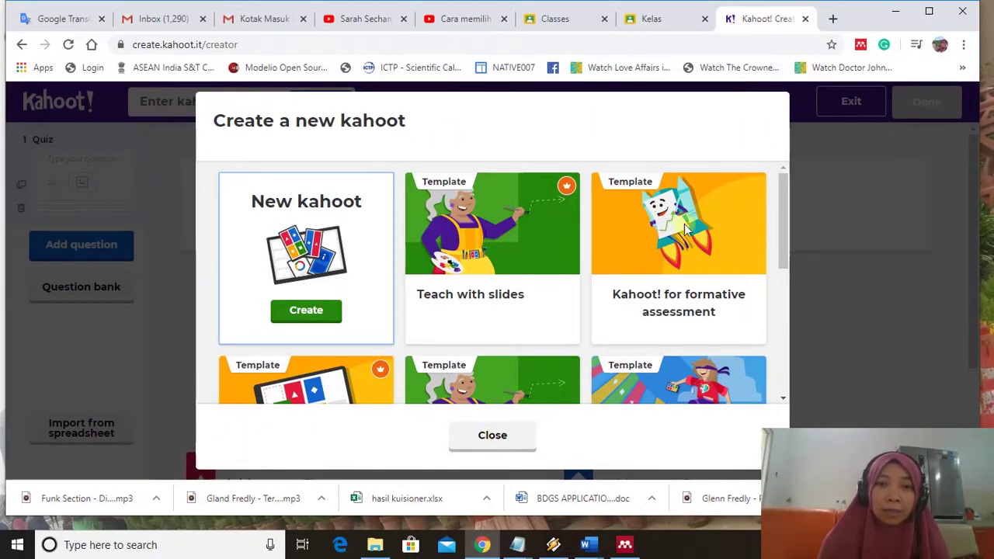
scroll(676, 326, "down", 3)
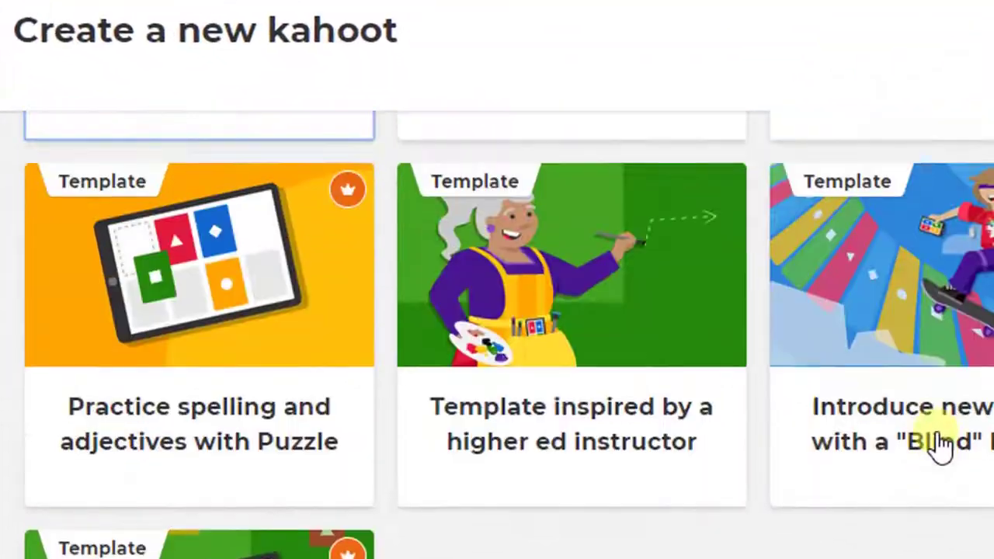
scroll(941, 446, "up", 3)
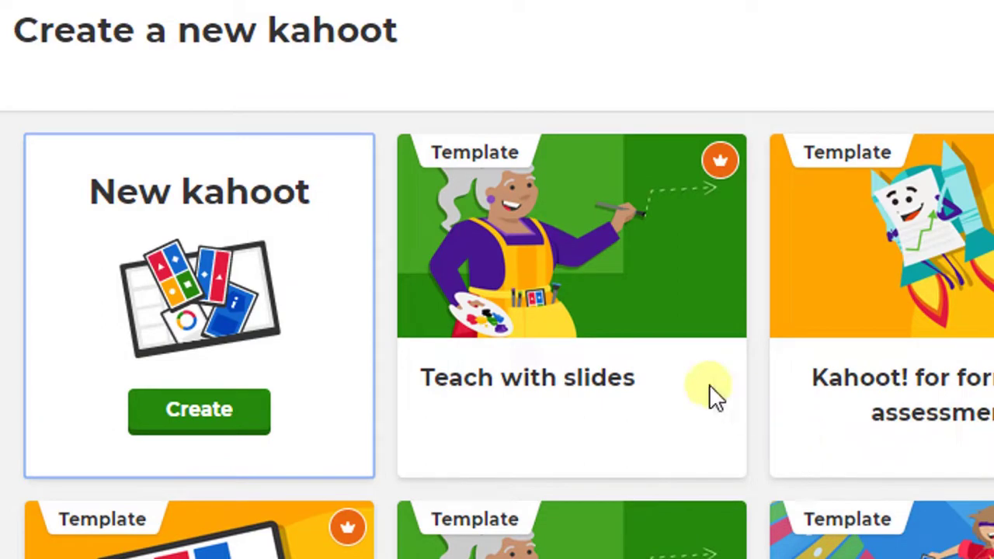
scroll(885, 400, "down", 2)
scroll(885, 400, "down", 5)
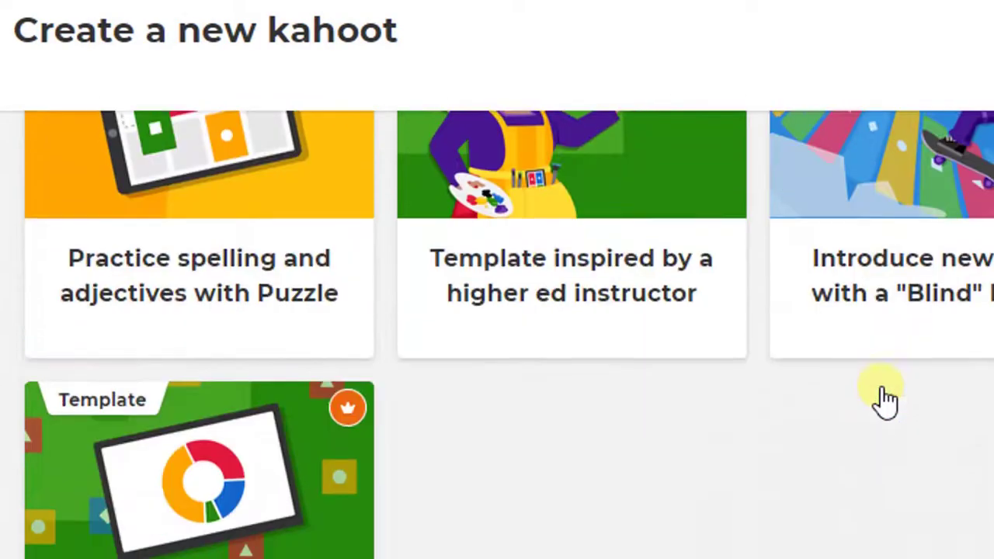
scroll(885, 400, "up", 5)
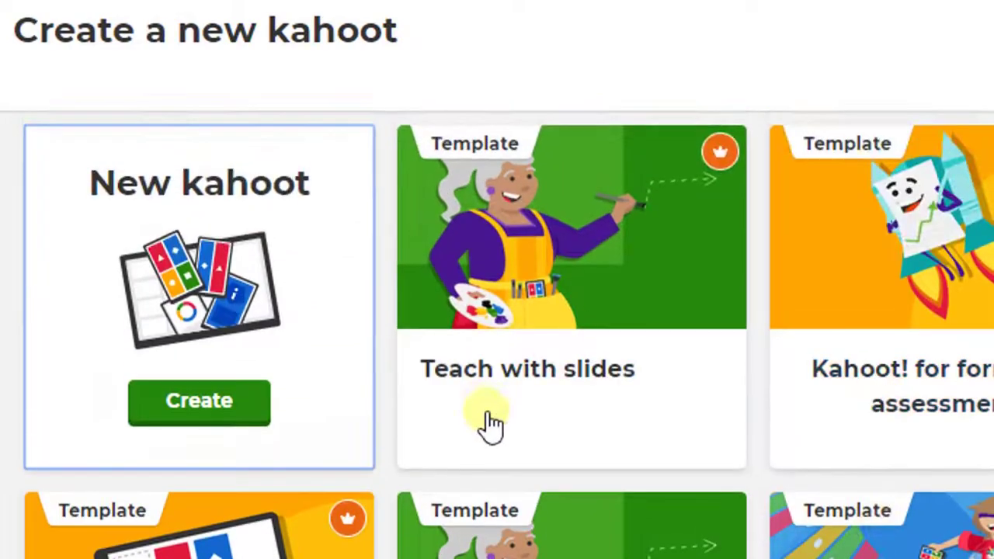
scroll(581, 522, "down", 3)
scroll(582, 522, "down", 2)
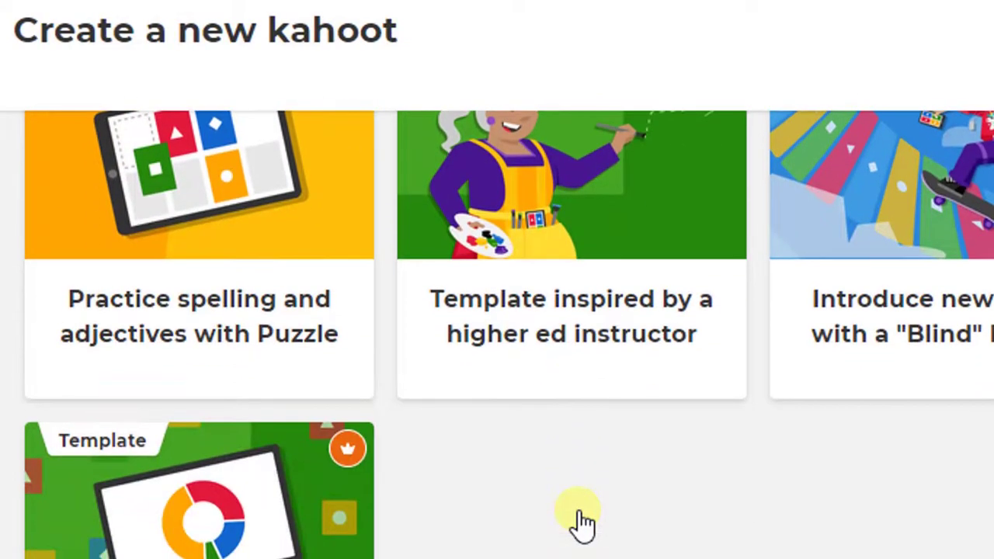
scroll(579, 526, "up", 4)
scroll(582, 521, "up", 1)
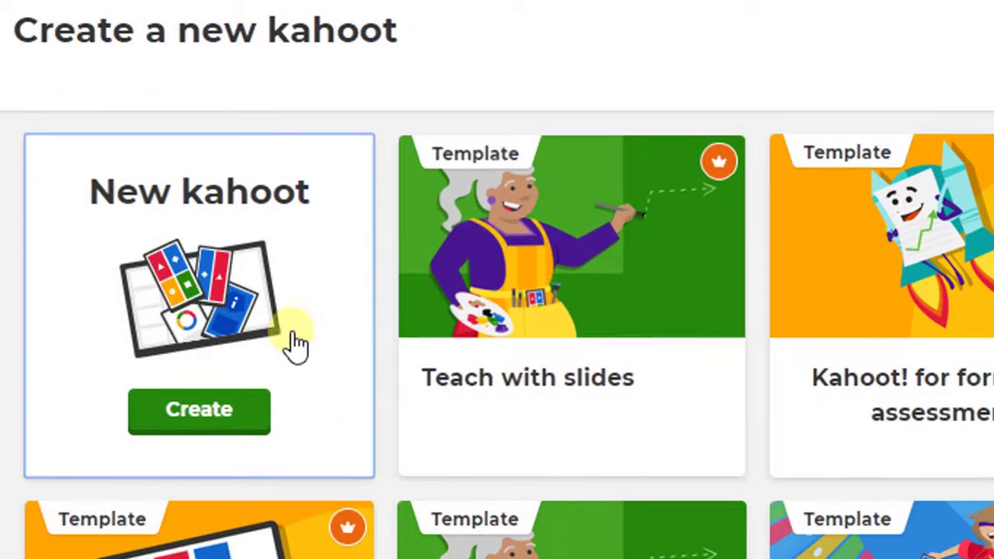
left_click(215, 420)
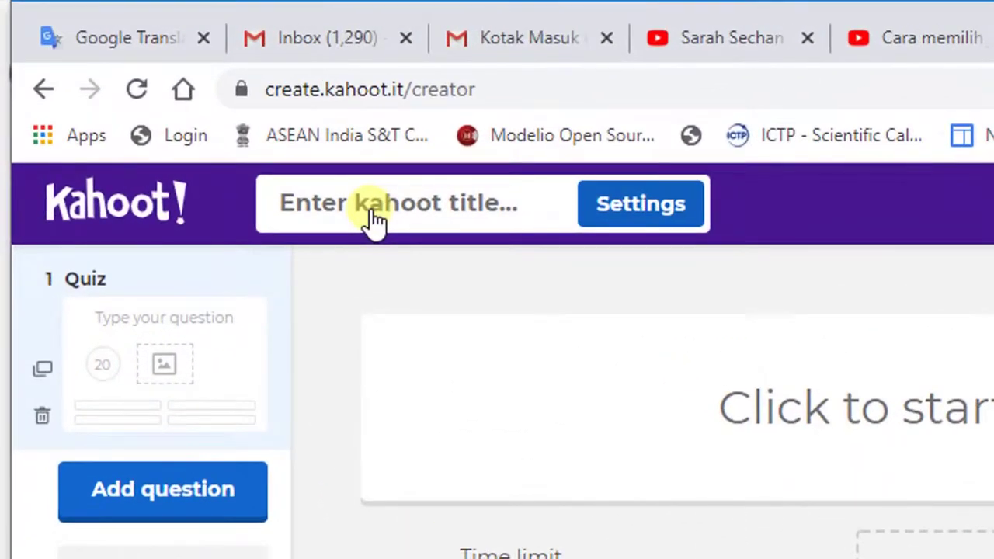
Step: Open the kahoot summary and enter the title "Soal latihan kahoot"
left_click(375, 206)
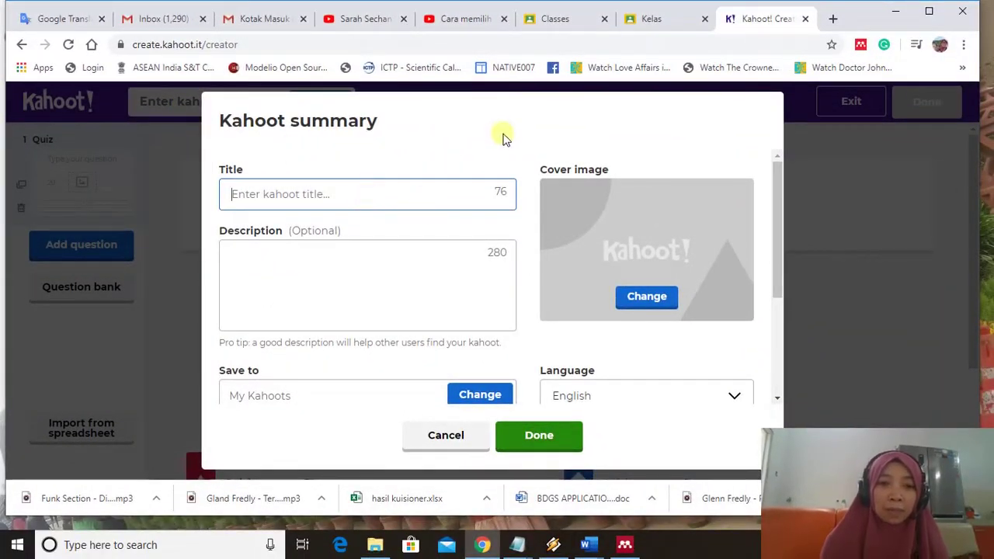
type("Soal la")
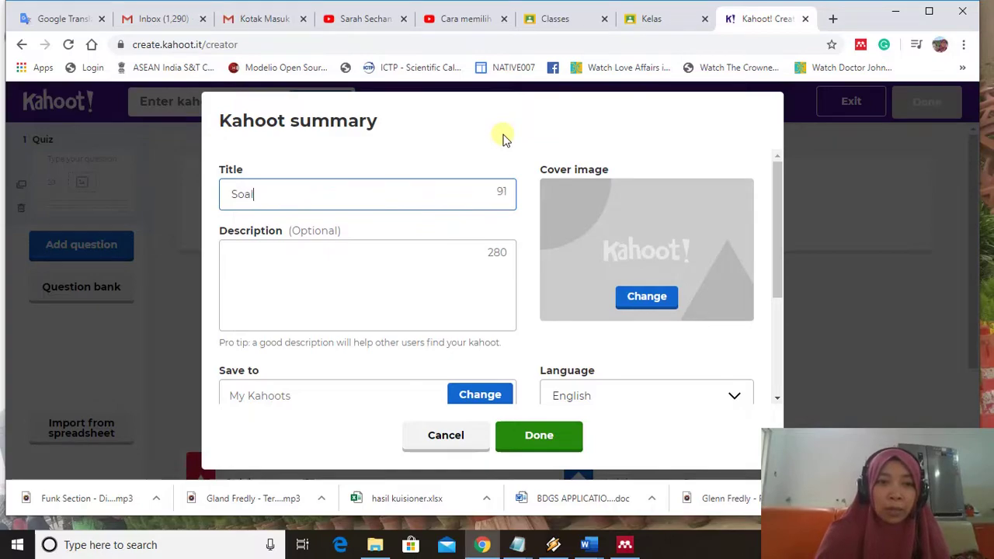
type("tihan ")
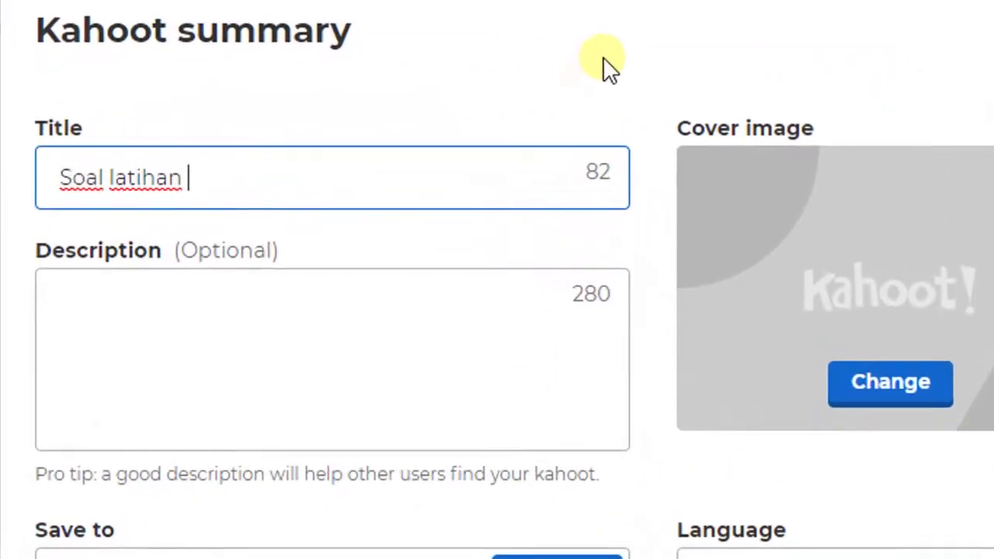
type("kahh")
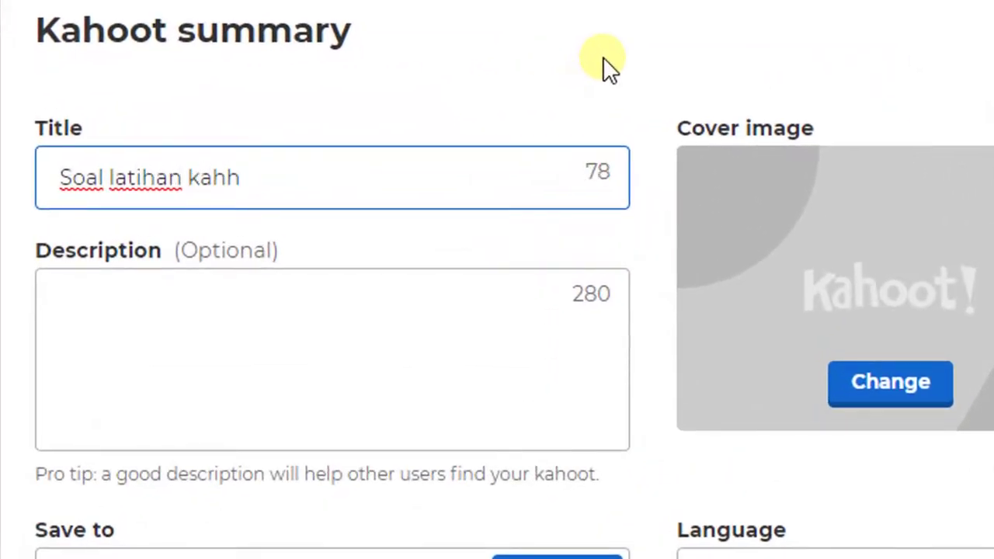
key("BackSpace")
type("oot")
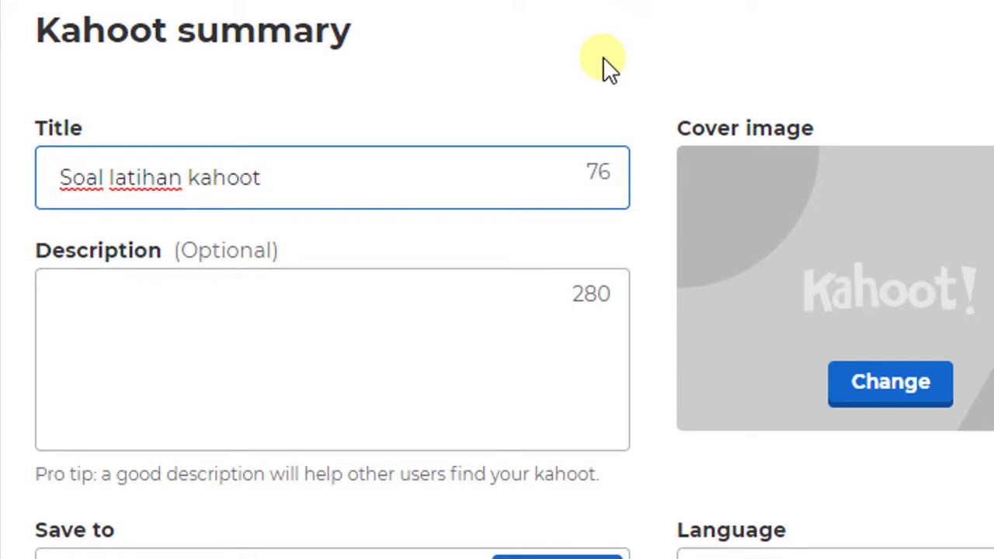
Step: Enter "Kerjakanlah sesuai petunjuk" as the kahoot's description
left_click(335, 324)
type("Ke")
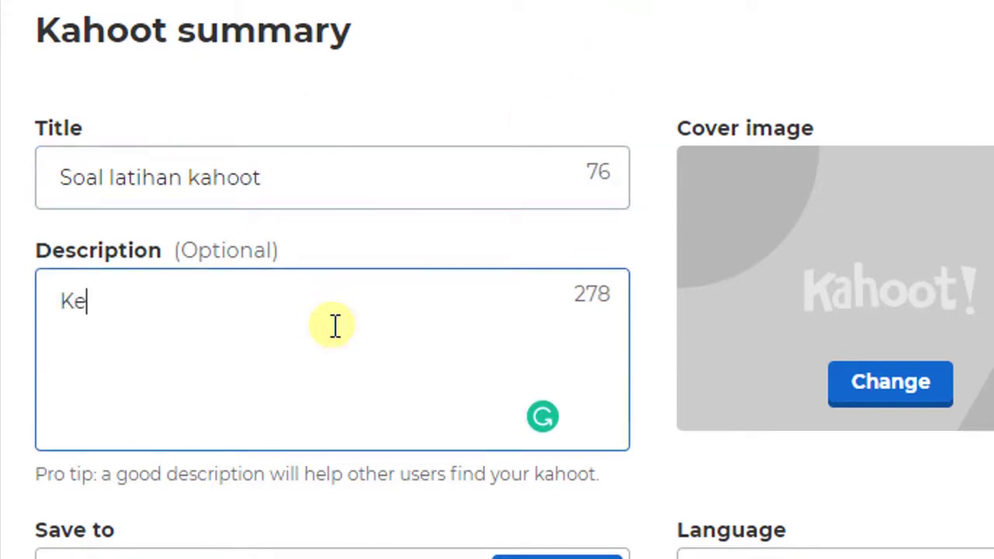
type("rjakanla")
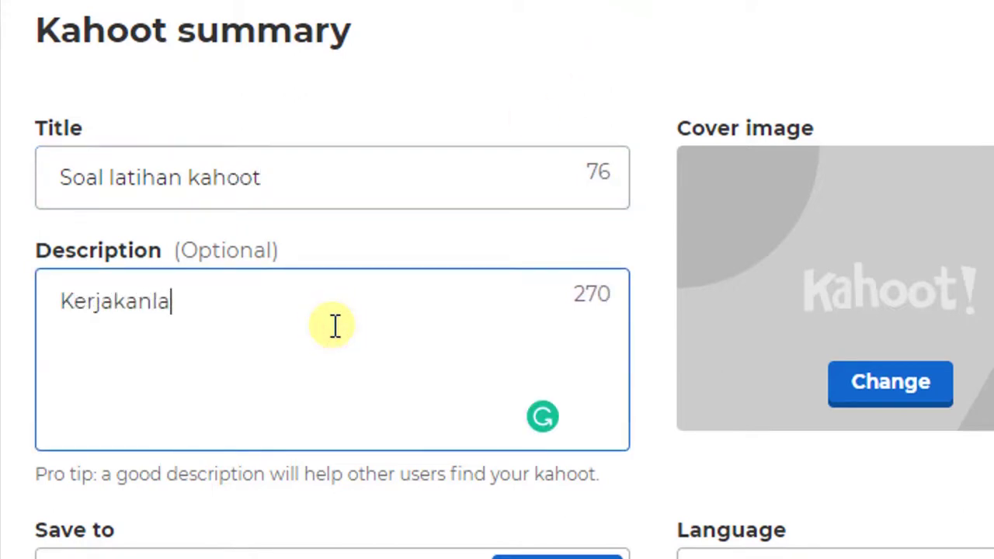
type("h sesuai ")
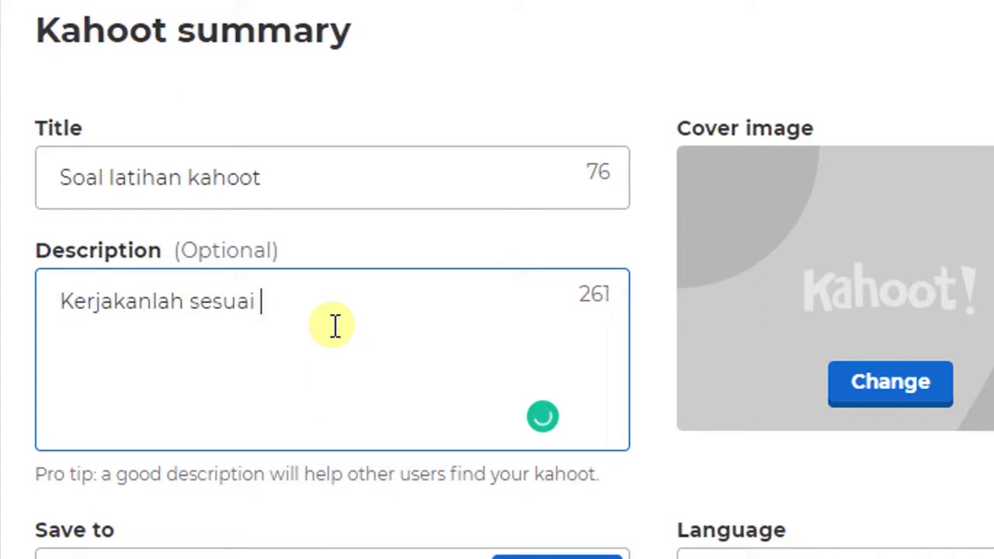
type("petunjuk")
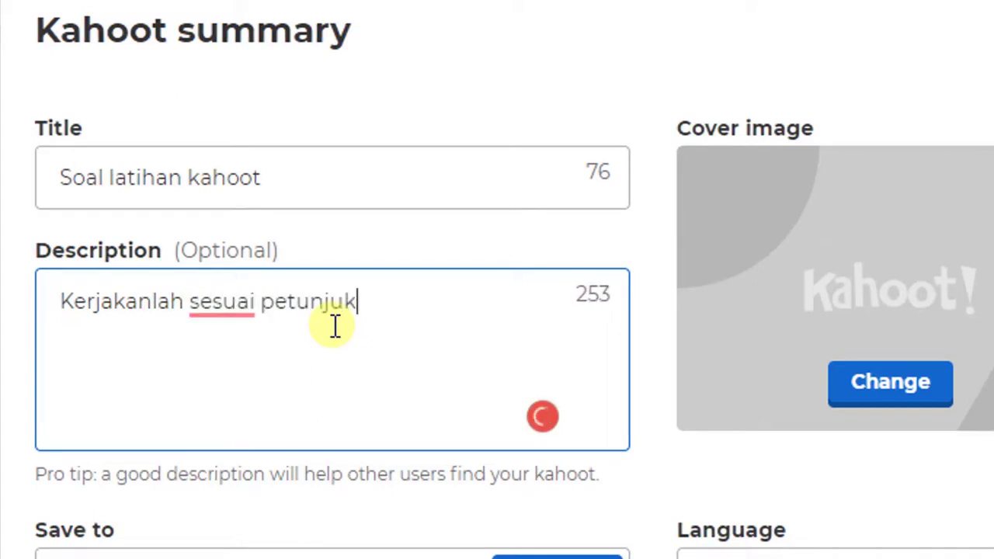
Step: Examine the remaining kahoot summary options, including cover image, save location, language, branding, visibility and lobby settings
scroll(739, 294, "down", 5)
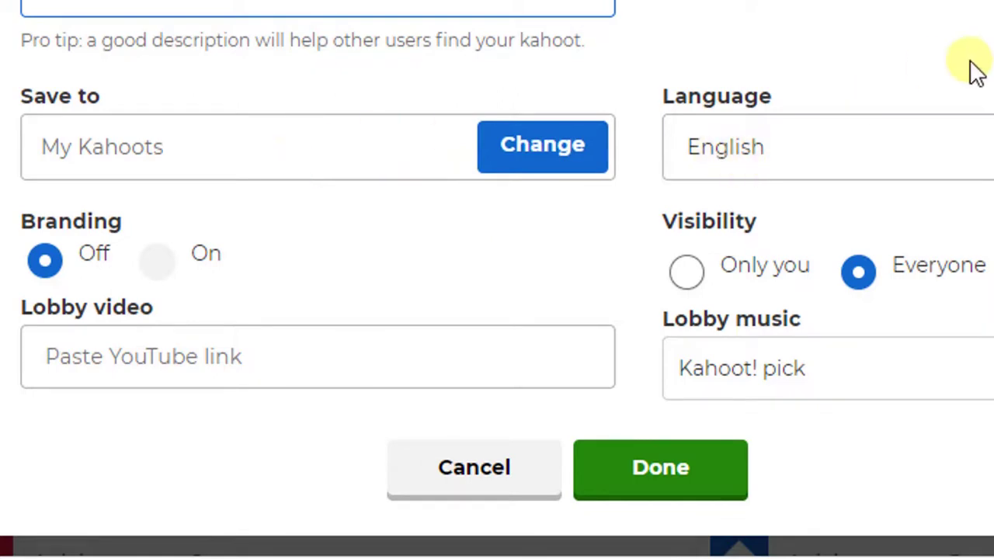
scroll(972, 72, "up", 3)
scroll(976, 68, "down", 1)
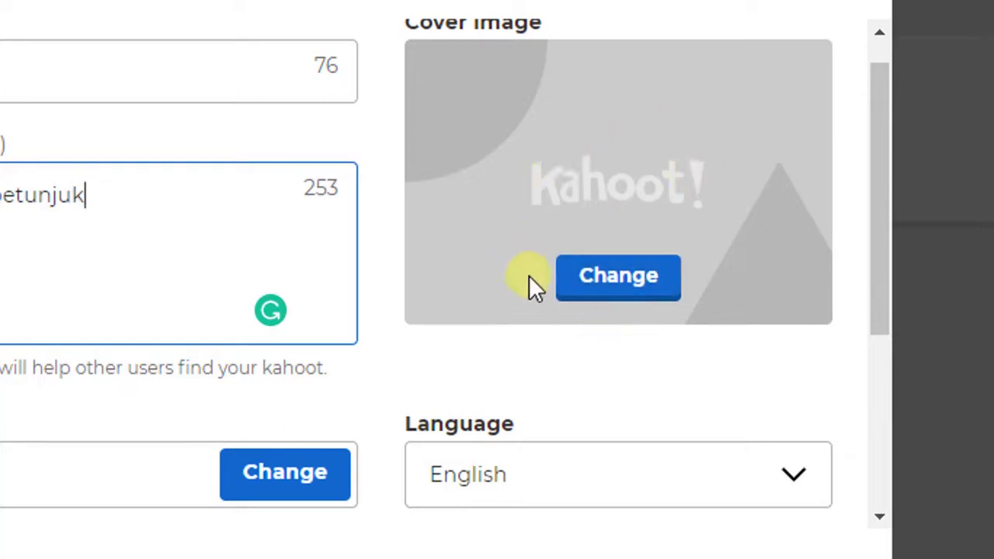
scroll(606, 333, "down", 5)
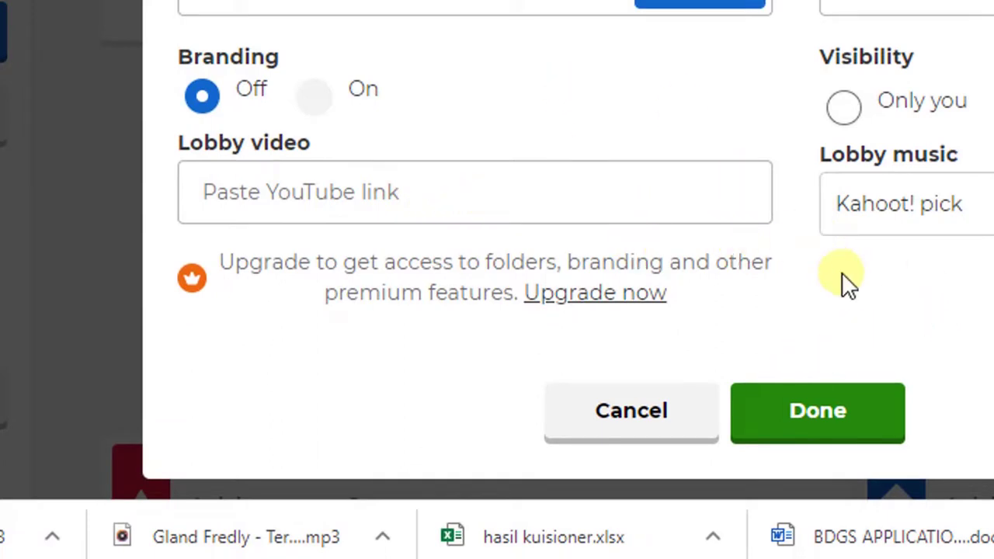
left_click(809, 417)
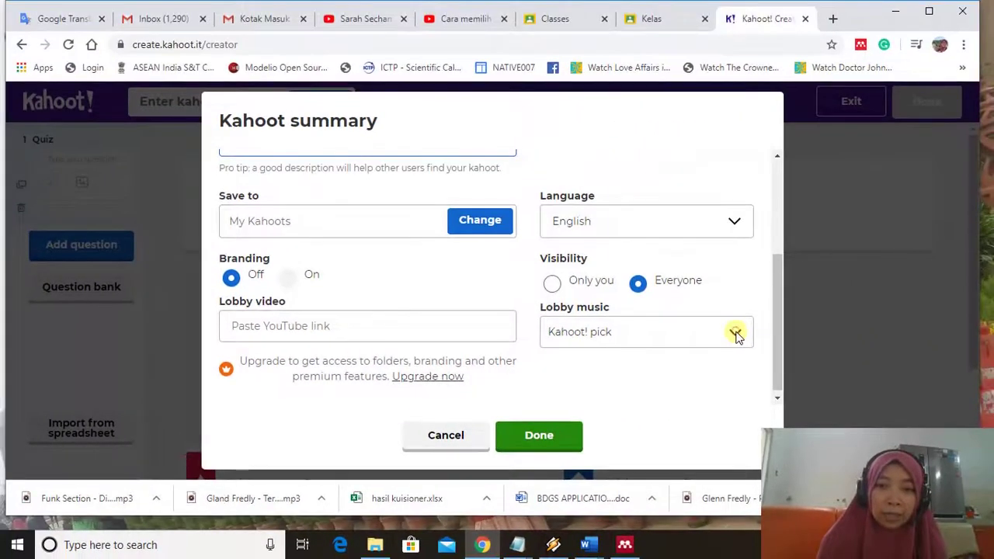
Step: Preview the Jungle and Reggae lobby music, keep the Kahoot! pick selection, and save the kahoot summary
left_click(736, 333)
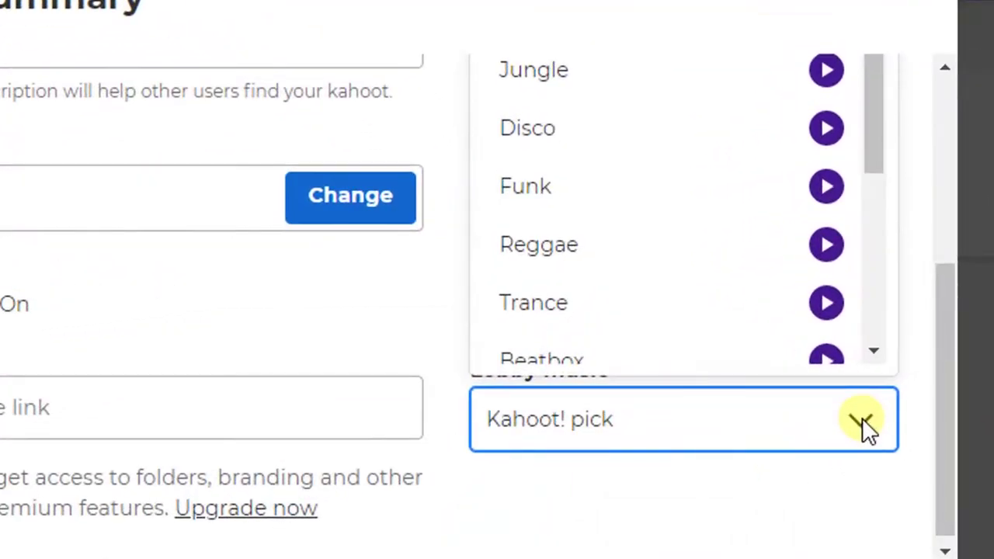
left_click(884, 151)
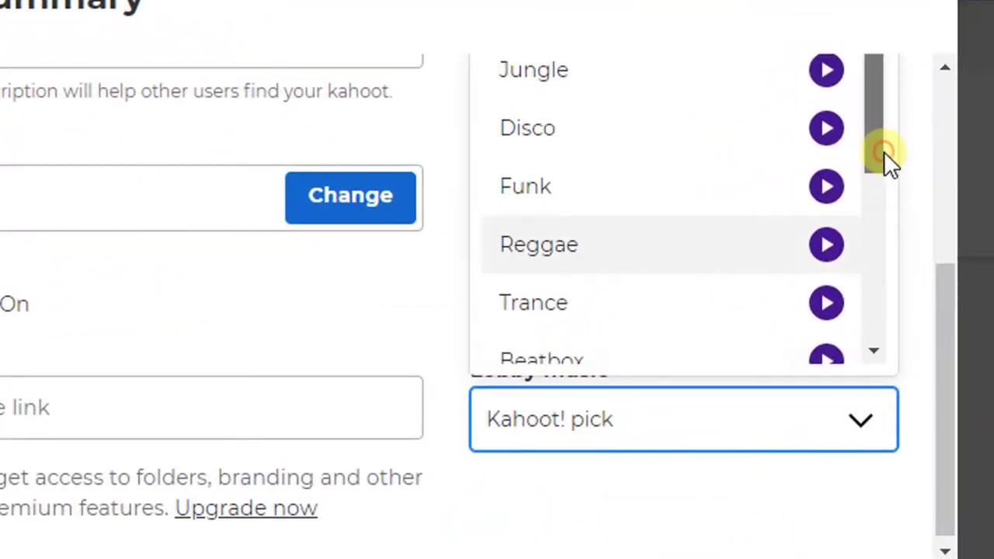
left_click_drag(883, 152, 875, 115)
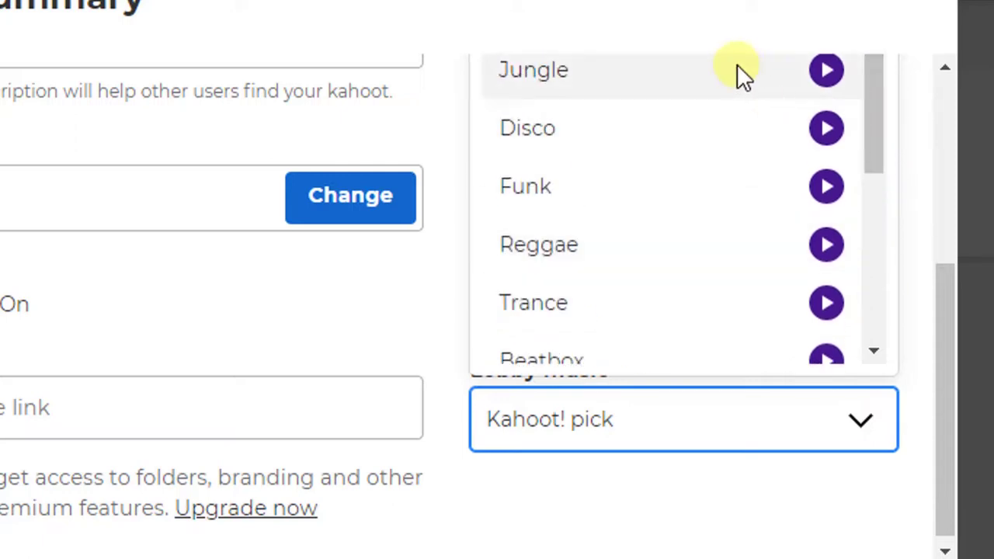
left_click(828, 73)
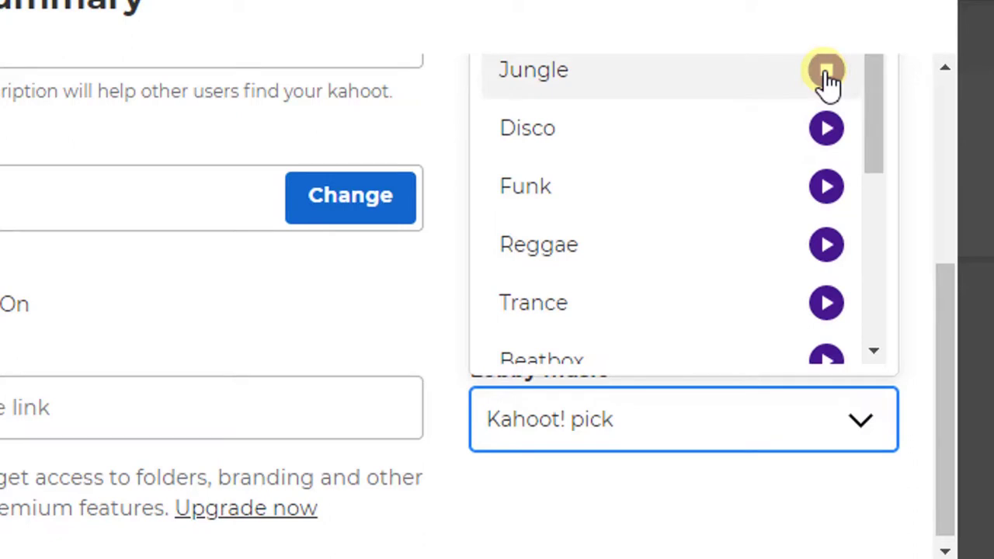
left_click(827, 73)
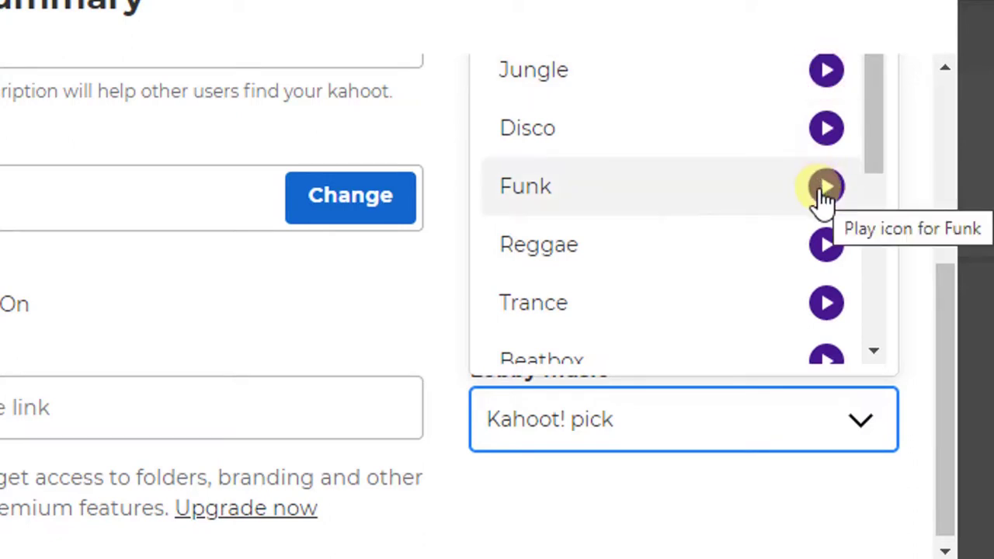
left_click(823, 248)
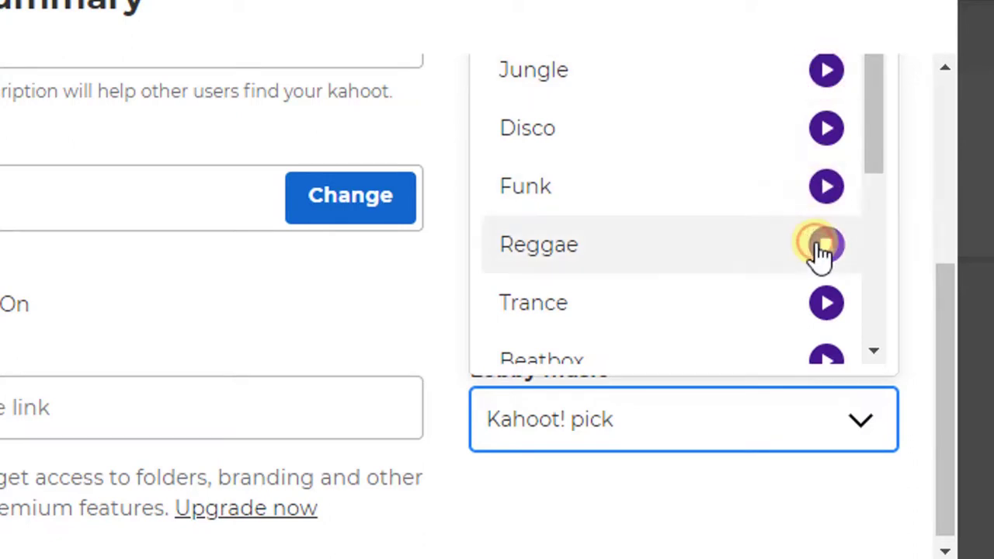
left_click(820, 256)
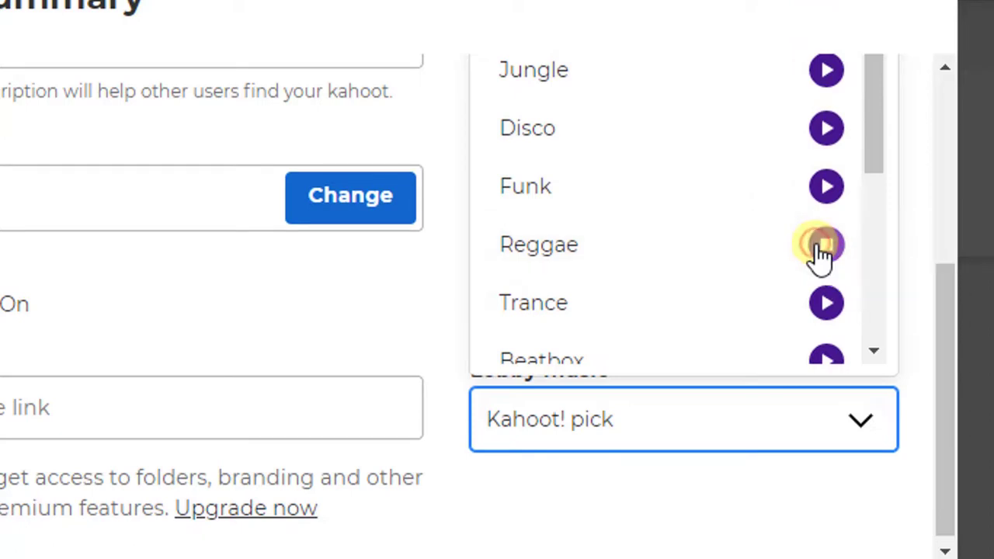
left_click(743, 512)
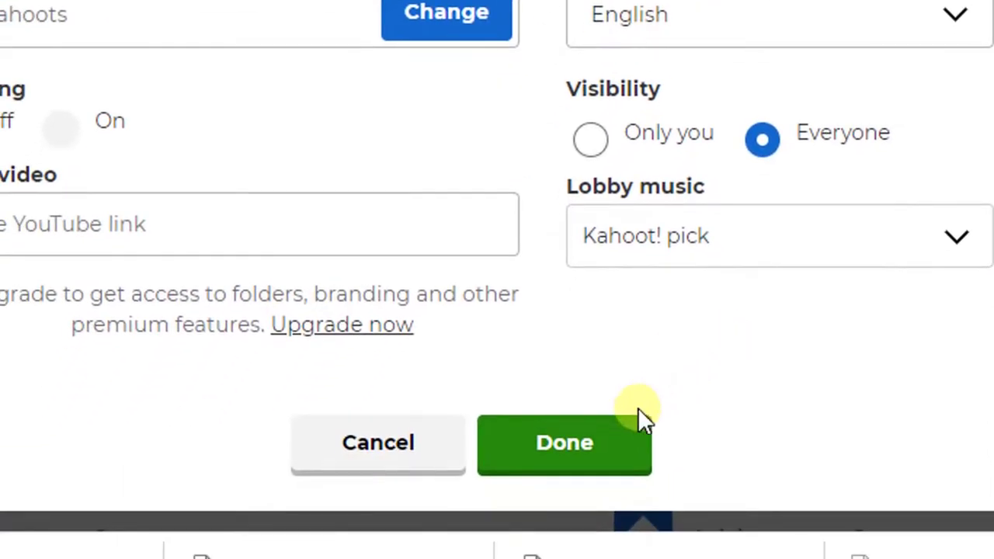
left_click(597, 446)
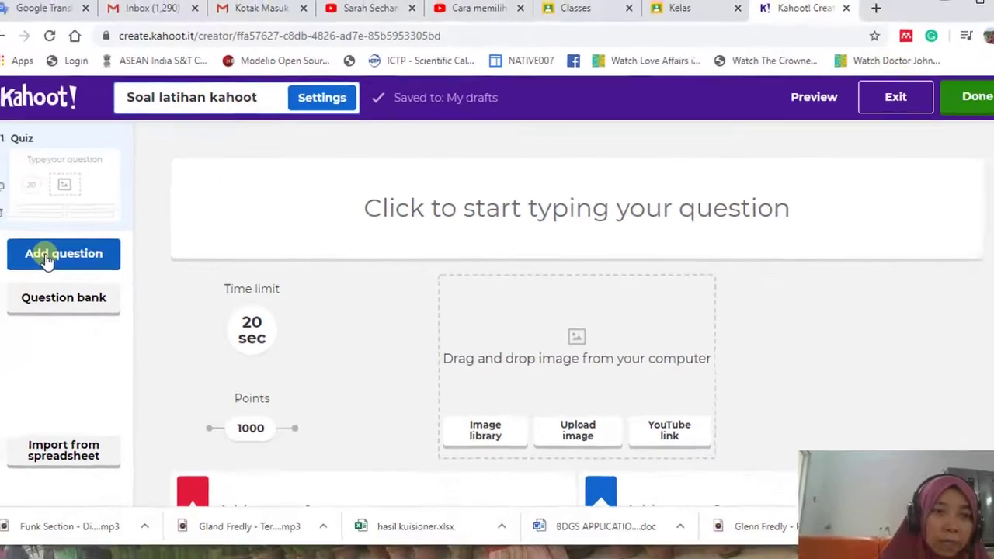
Step: Enter "Manakah istilah yang benar" as the text of the first quiz question
scroll(403, 334, "down", 2)
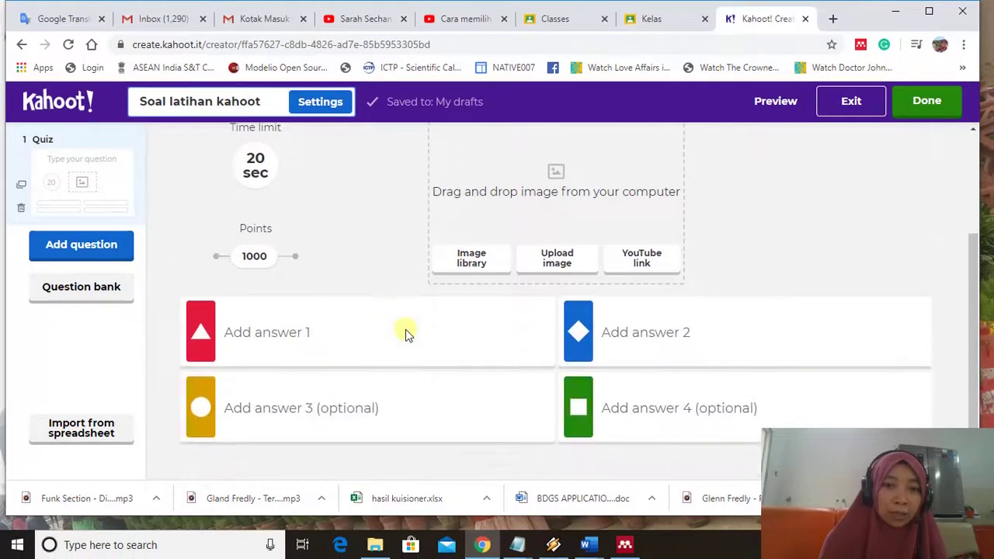
scroll(405, 334, "up", 2)
scroll(405, 329, "down", 2)
scroll(398, 268, "up", 2)
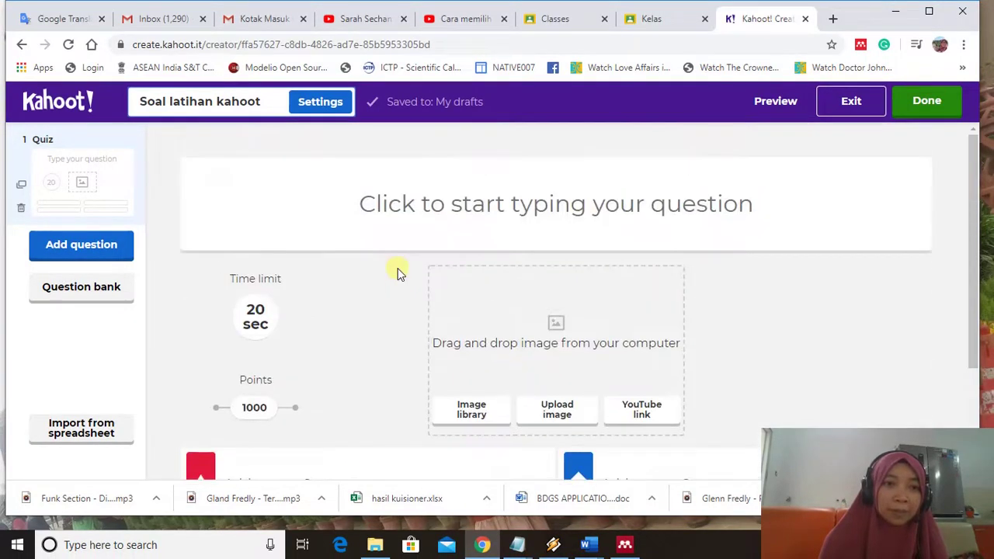
left_click(429, 211)
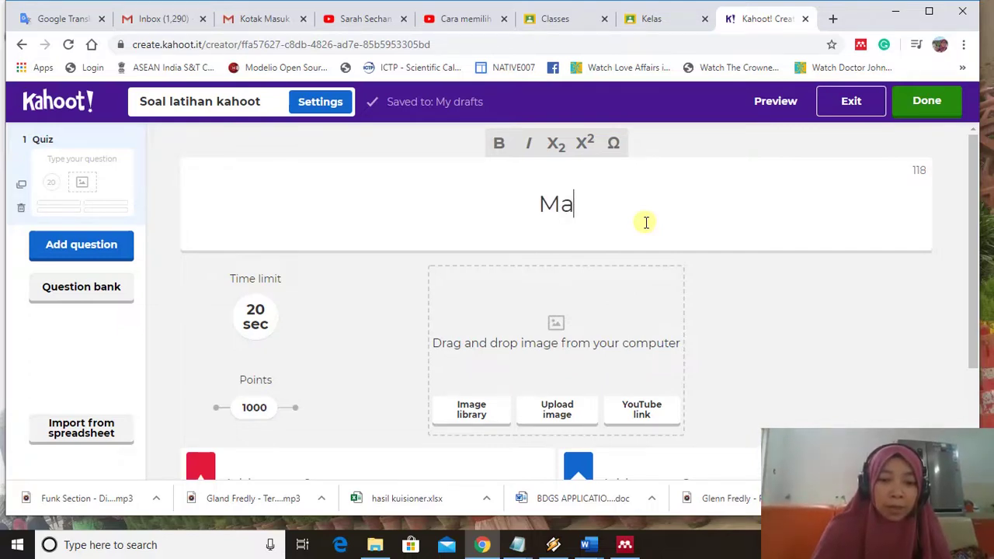
type("ah ist")
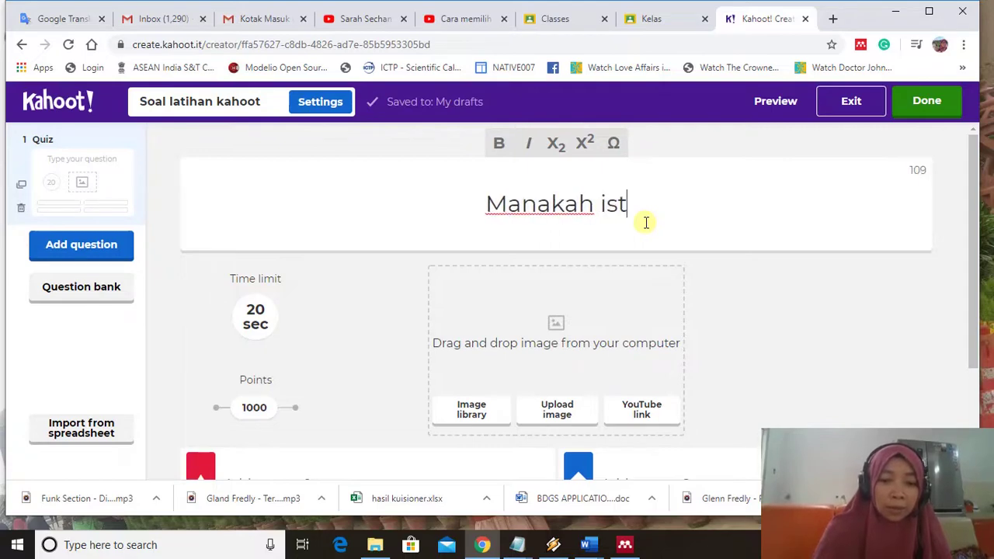
type("ikah ")
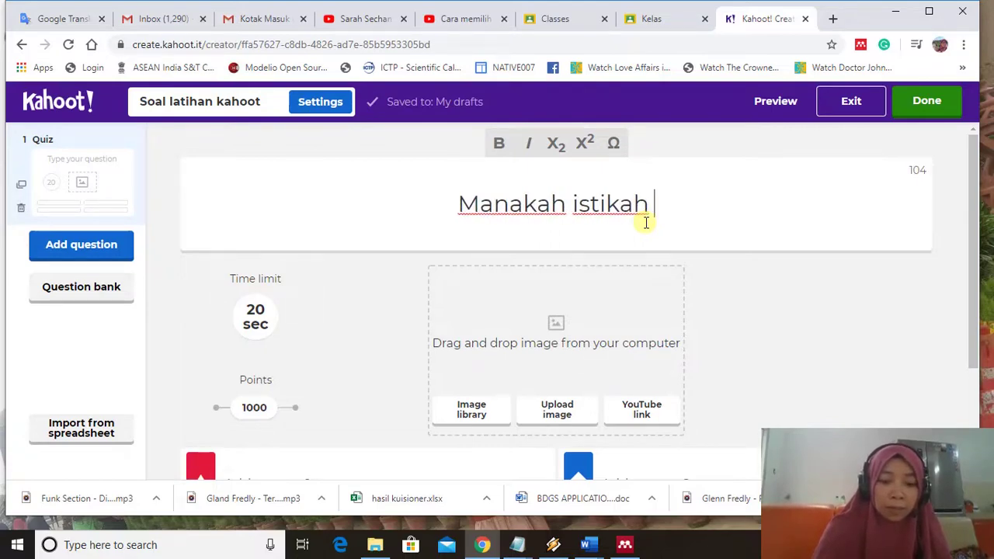
type("yang benar")
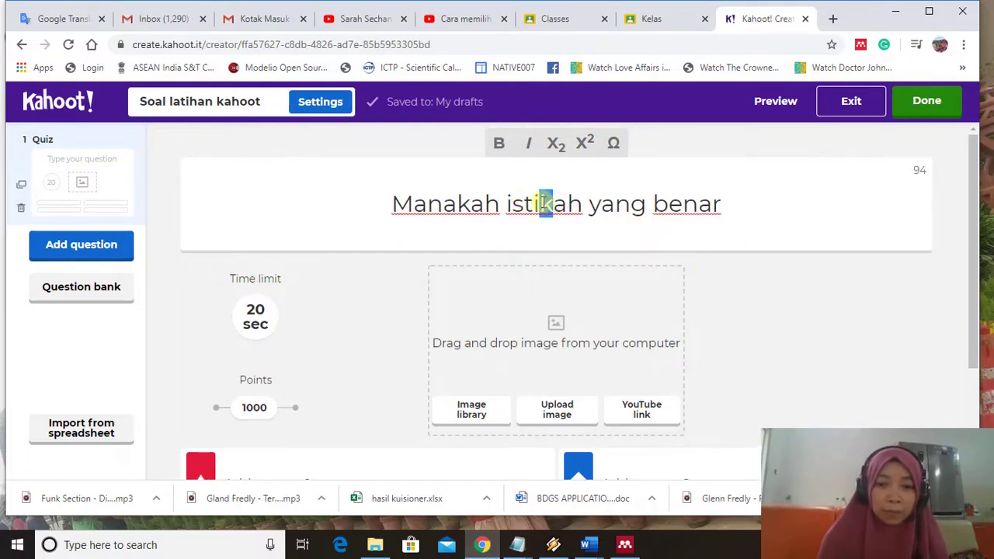
type("l")
Step: Set the first question's time limit to 10 seconds
scroll(765, 294, "down", 1)
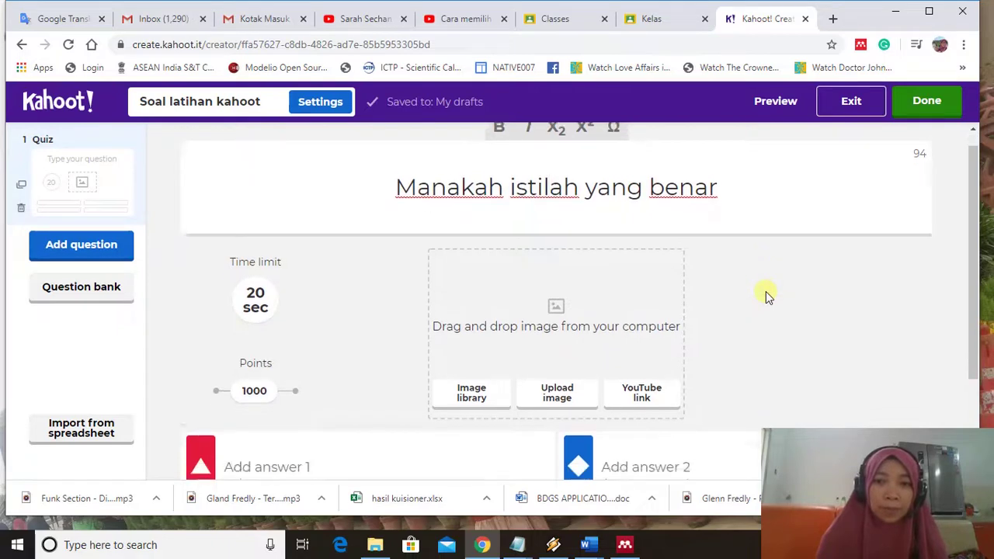
scroll(766, 291, "down", 1)
scroll(734, 262, "up", 2)
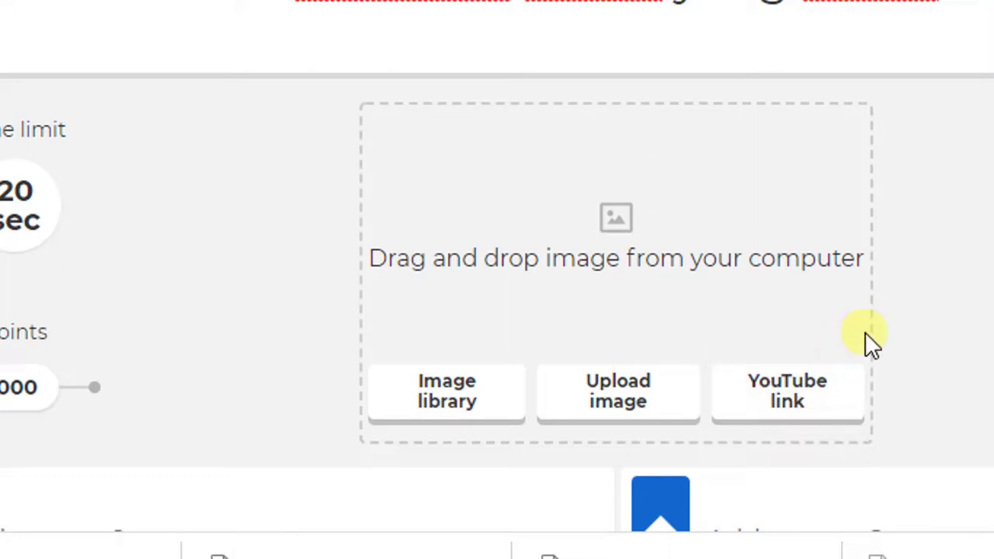
scroll(869, 342, "down", 2)
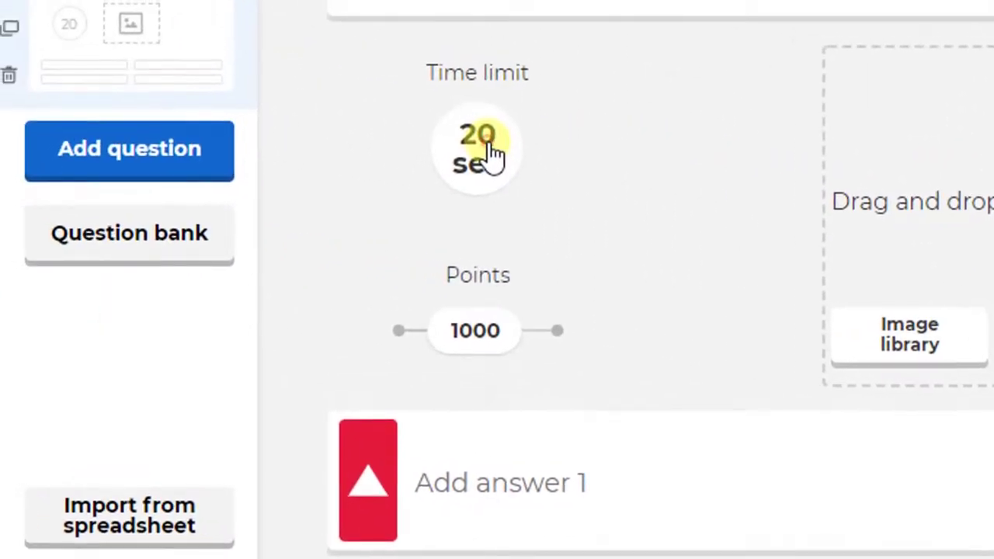
left_click(492, 155)
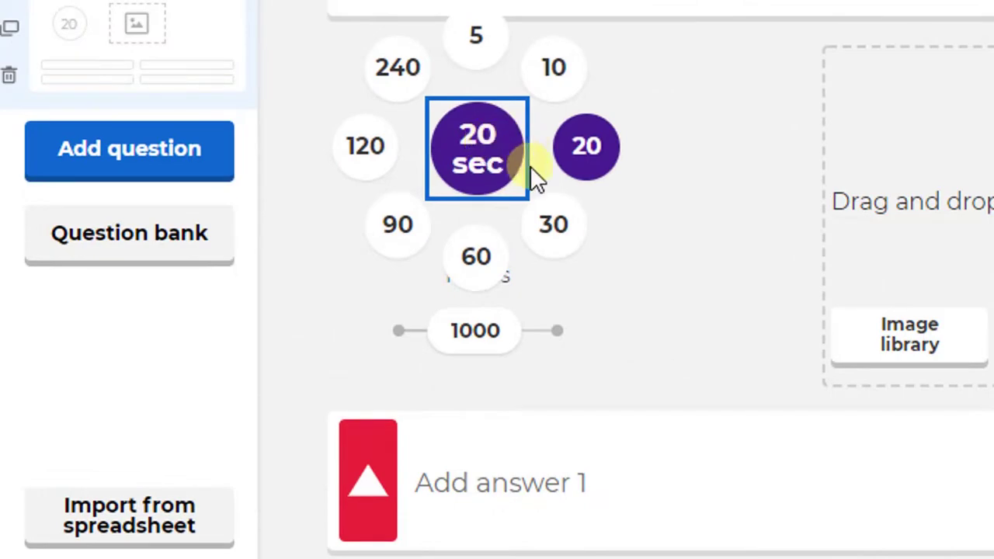
left_click(553, 227)
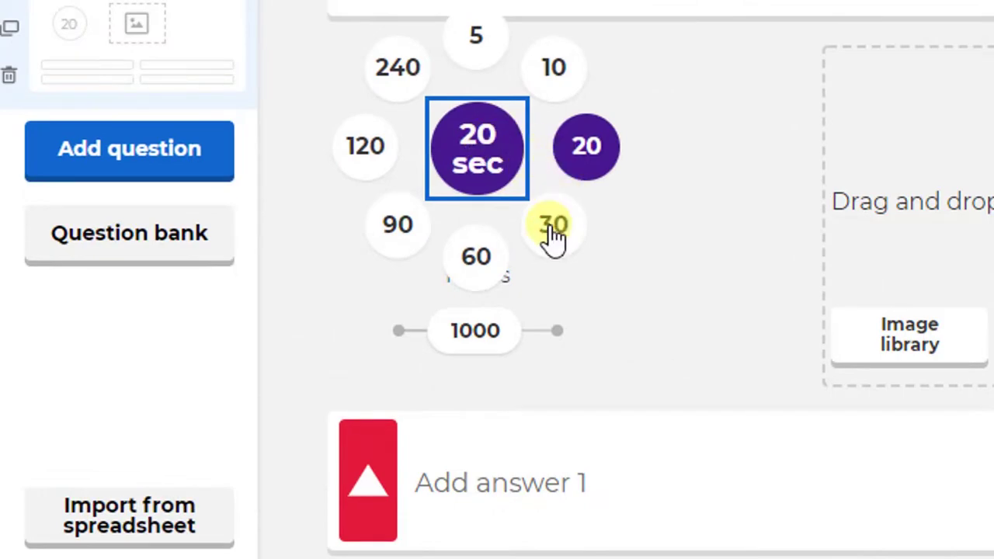
left_click(556, 68)
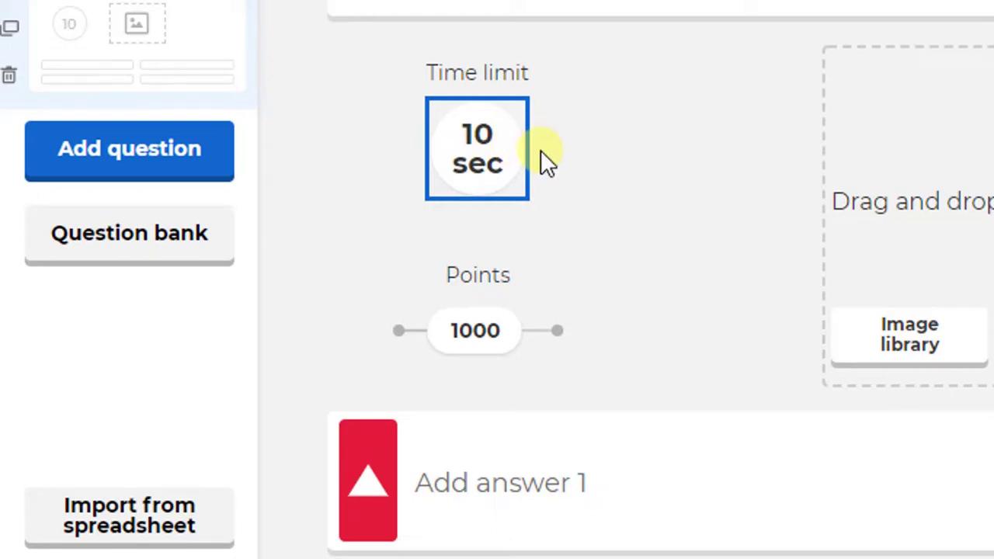
Step: Try the 2000 and 0 point values for the first question and return its points to 1000
scroll(645, 361, "down", 2)
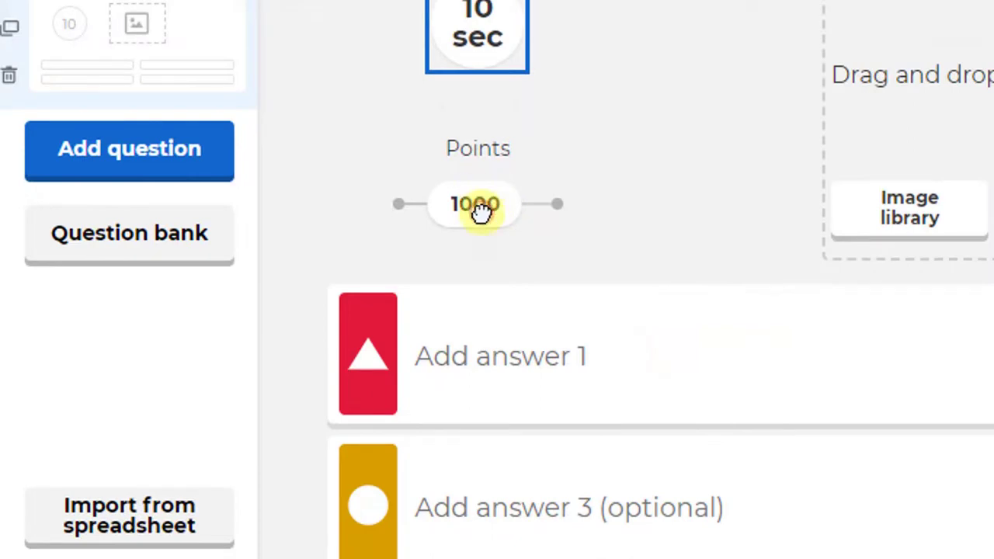
left_click(556, 205)
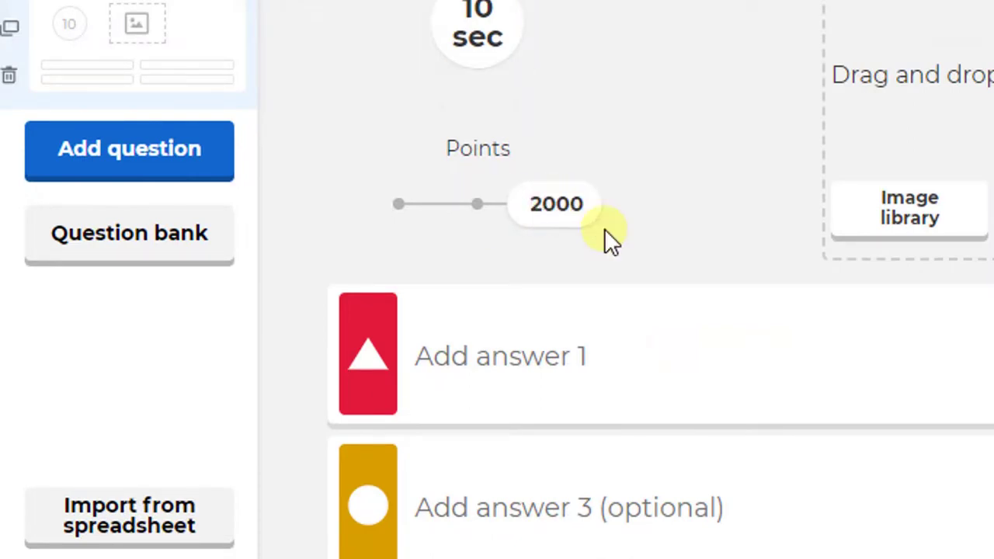
left_click(516, 204)
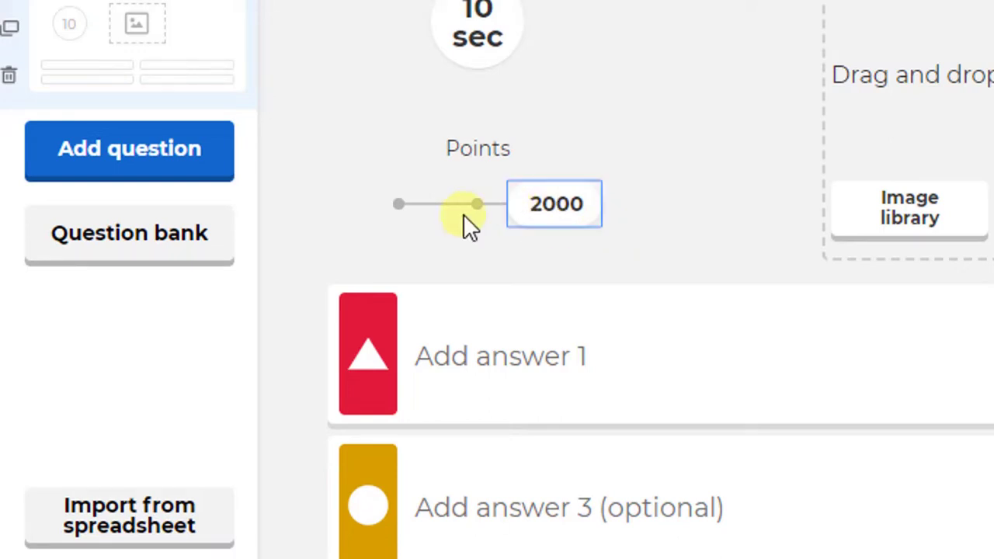
left_click(402, 206)
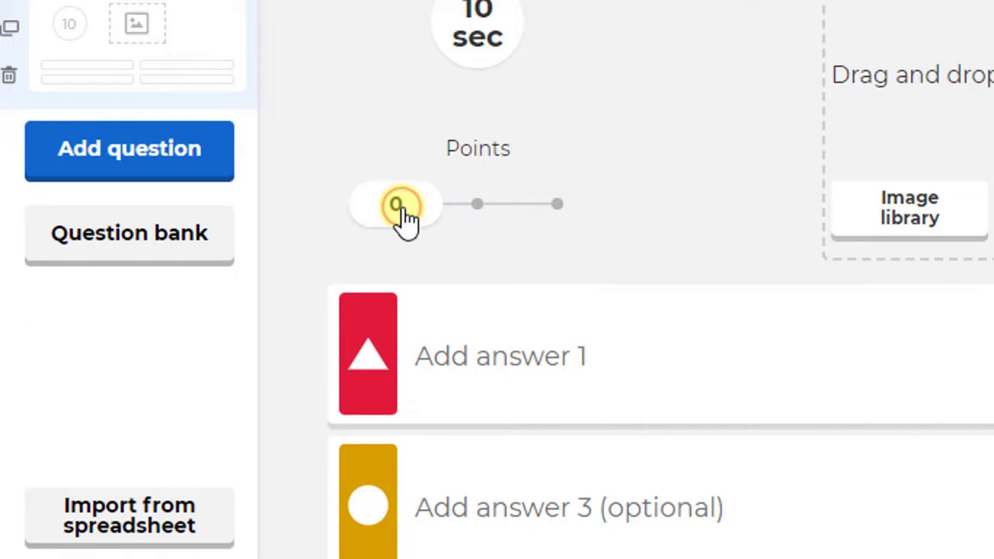
left_click(475, 208)
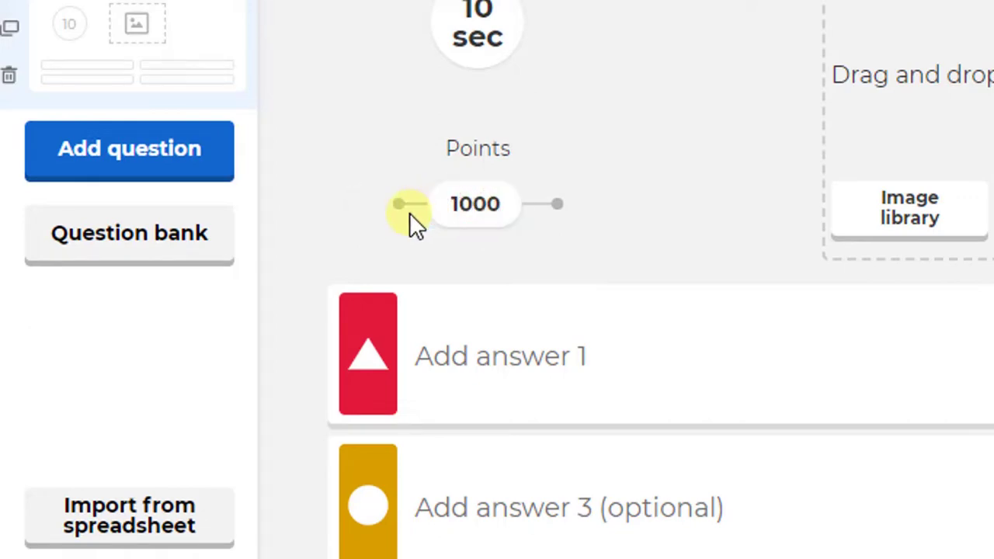
left_click(409, 212)
left_click(475, 206)
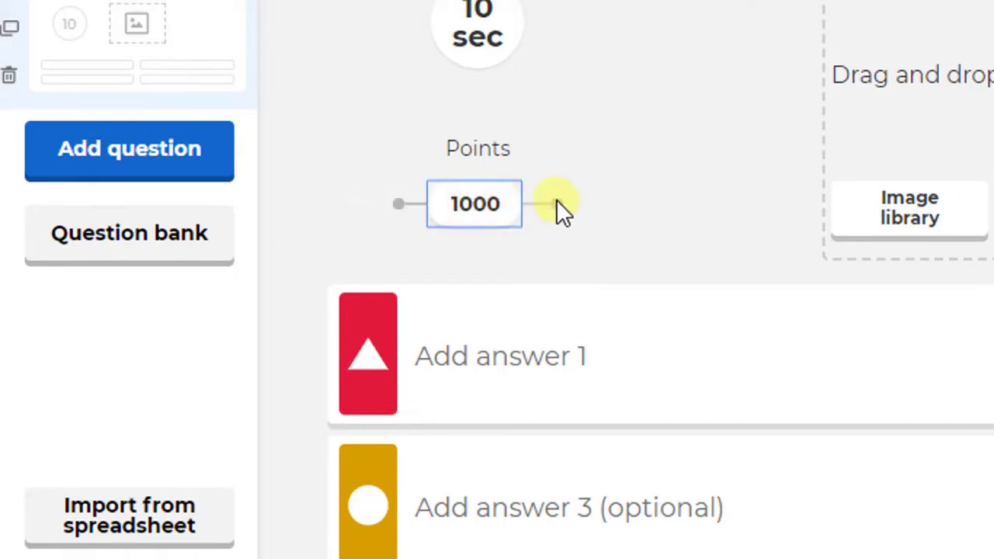
left_click(557, 205)
left_click(483, 206)
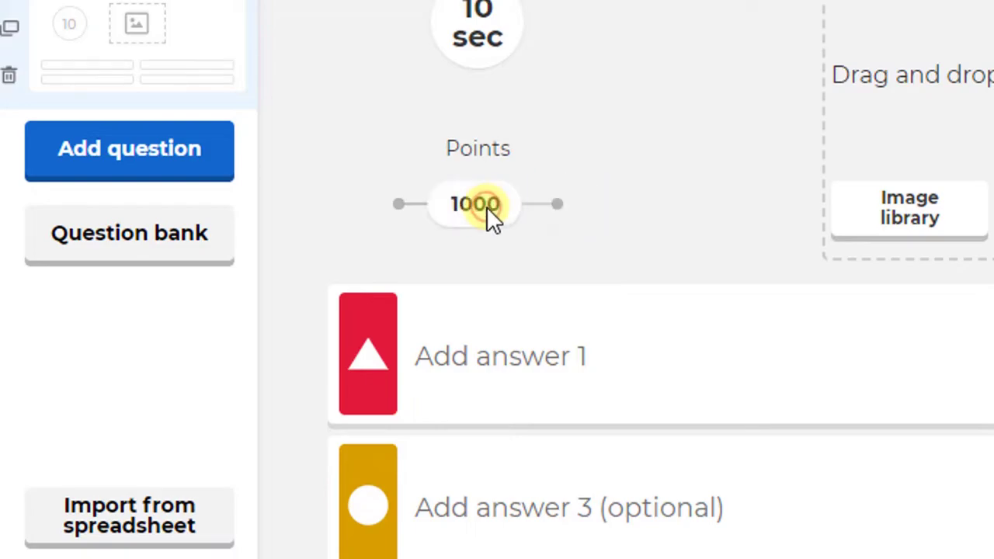
Step: Enter "SISTEM INFORMASI" as answer 1 and "INFORMATION SYSTEM" as answer 3 of the first question
scroll(778, 355, "up", 3)
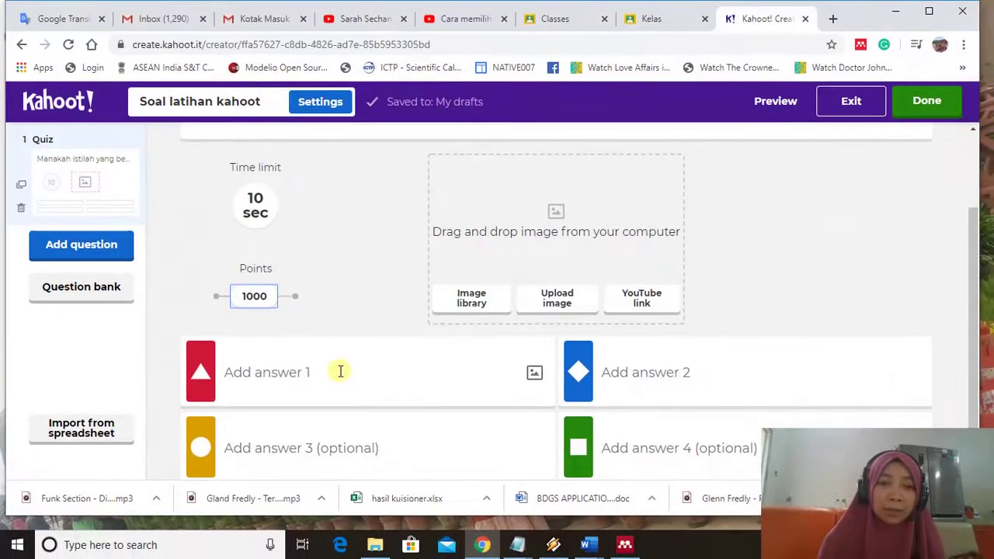
left_click(490, 532)
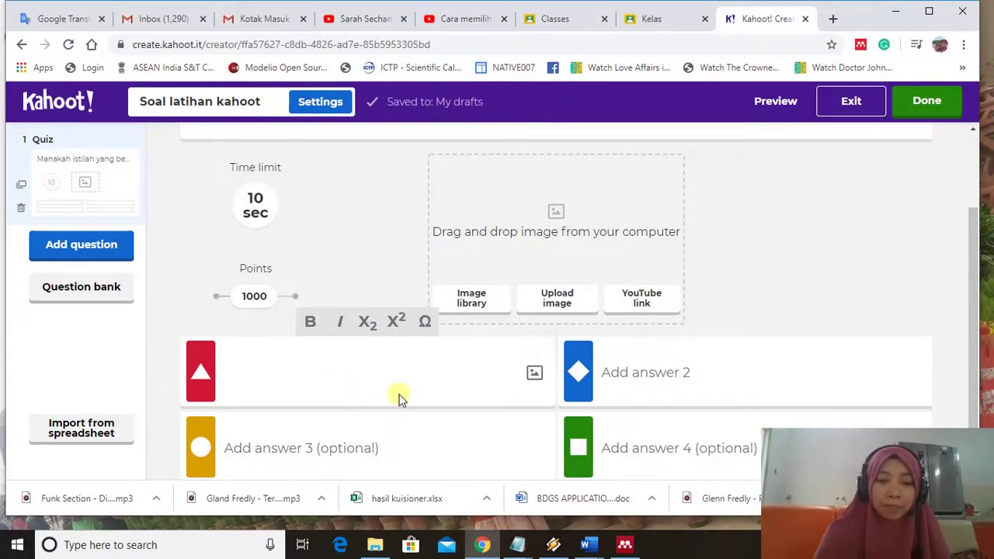
type("S")
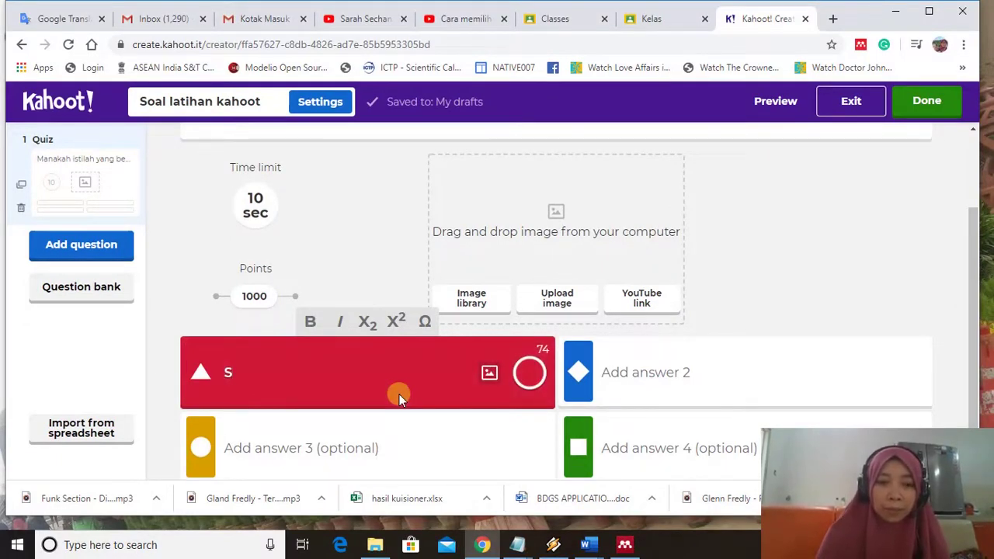
type("ISTEM IN")
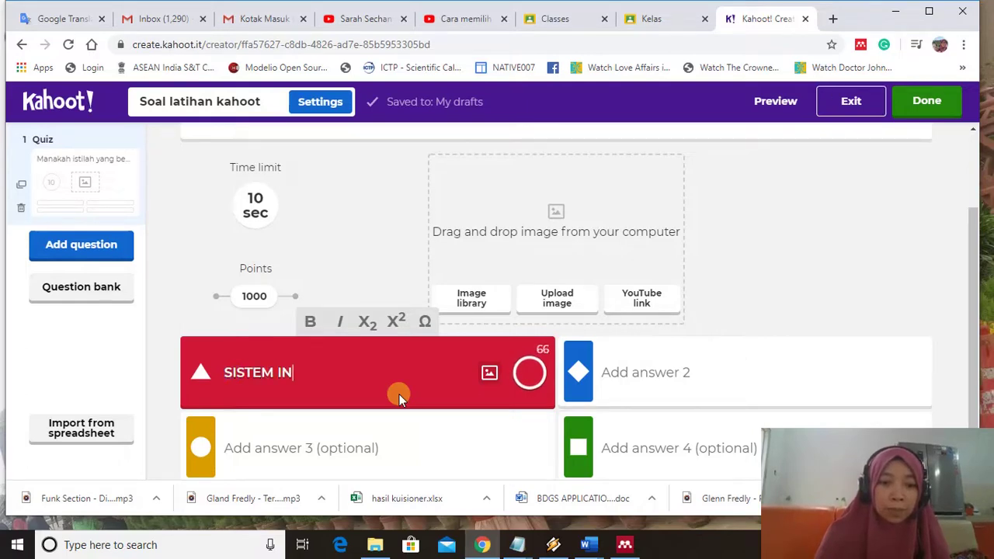
type("FORMASI")
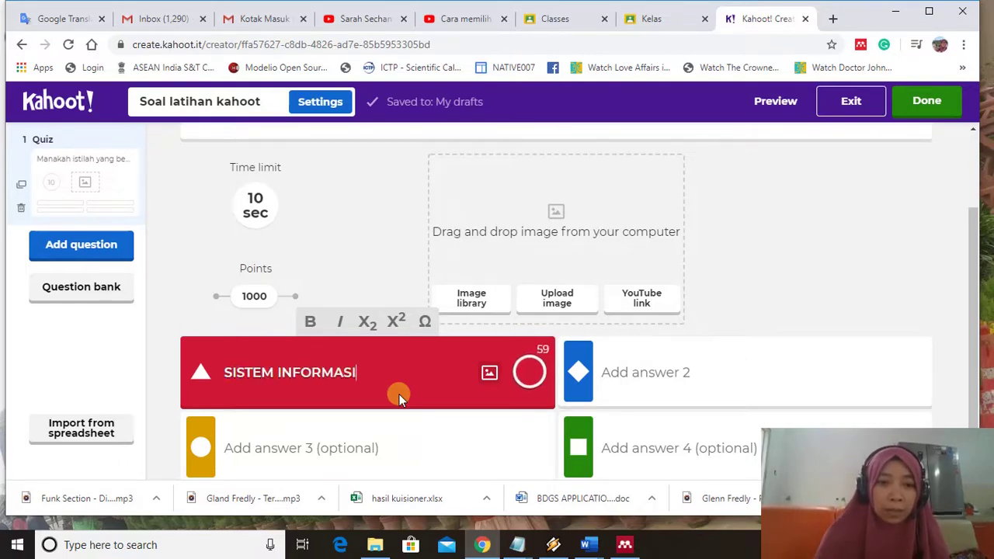
left_click(363, 451)
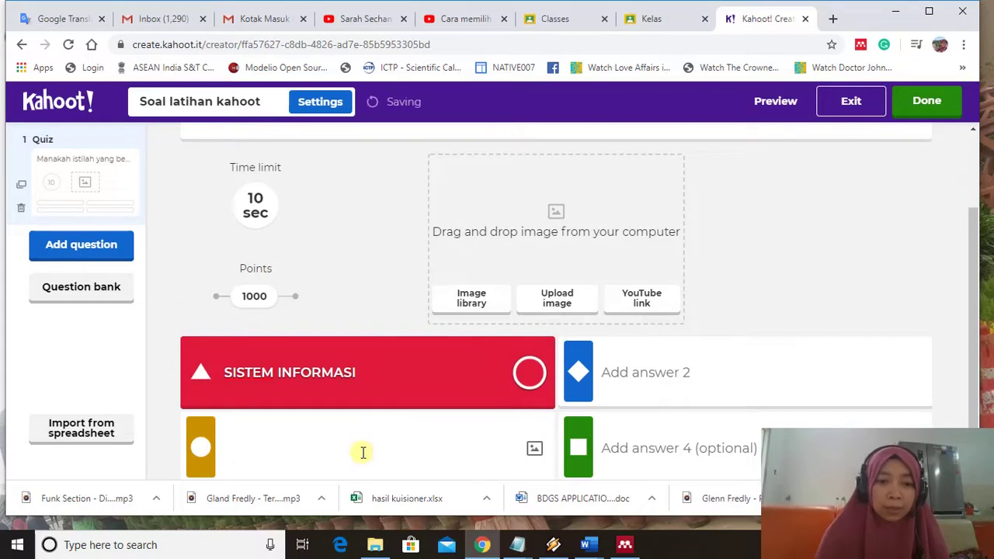
type("INFOR")
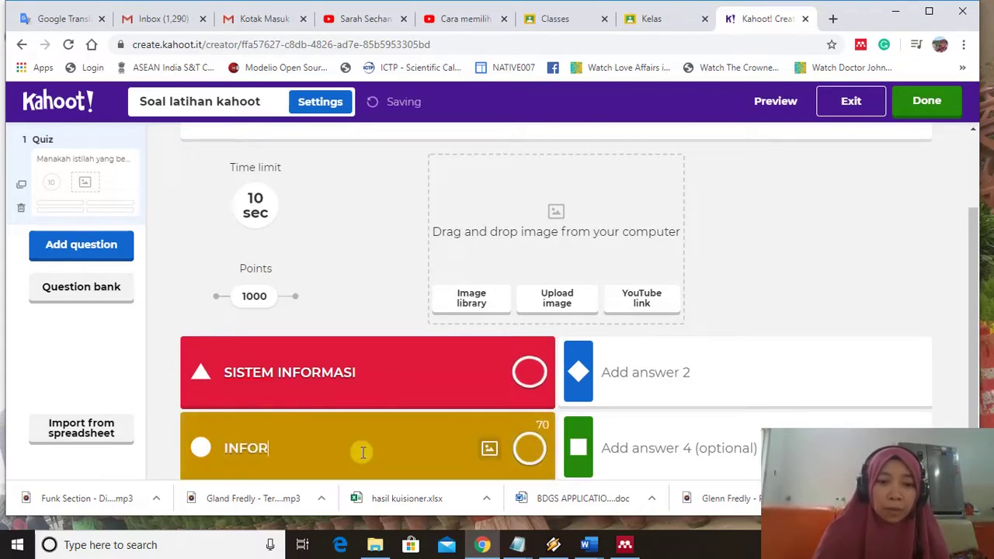
type("MATION SYSTEM")
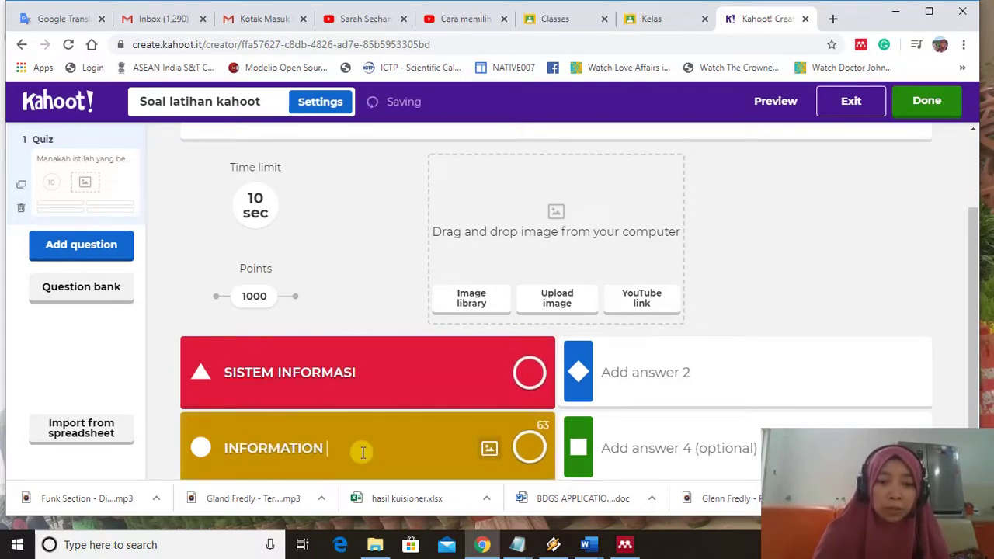
Step: Enter "TEKNIK INFORMATIKA" as answer 2 and "SEMUA BENAR" as answer 4 of the first question
left_click(670, 375)
type("TE")
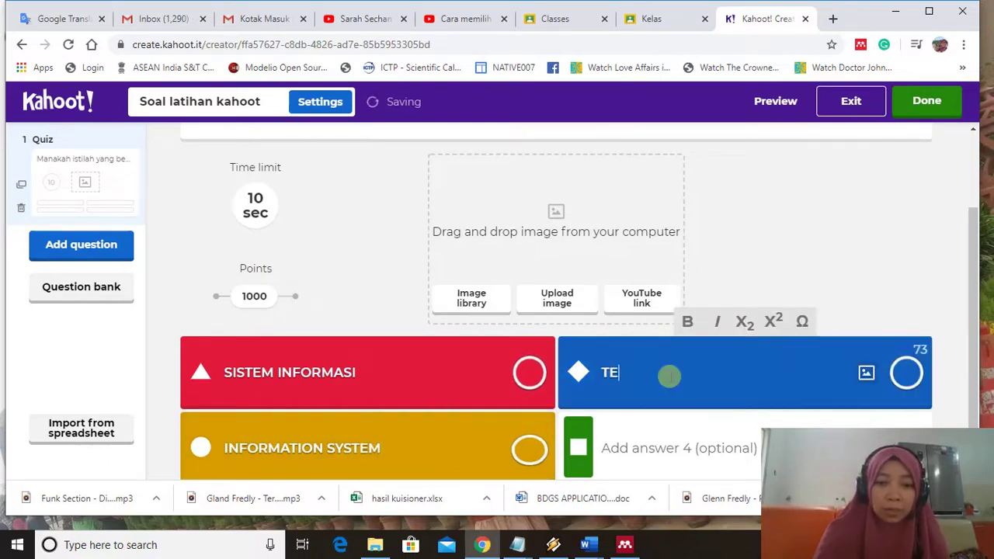
type("KNIK I")
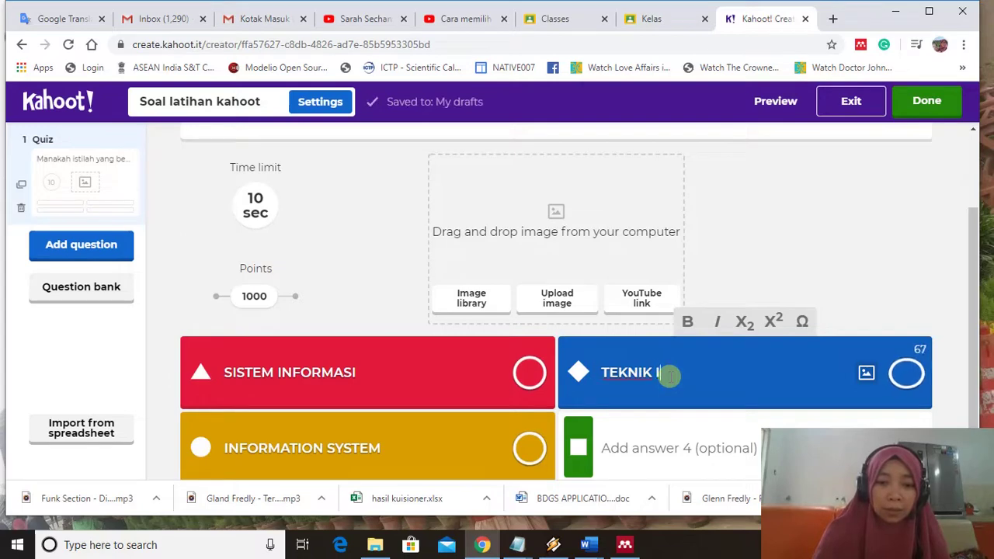
type("NFORMATIKA")
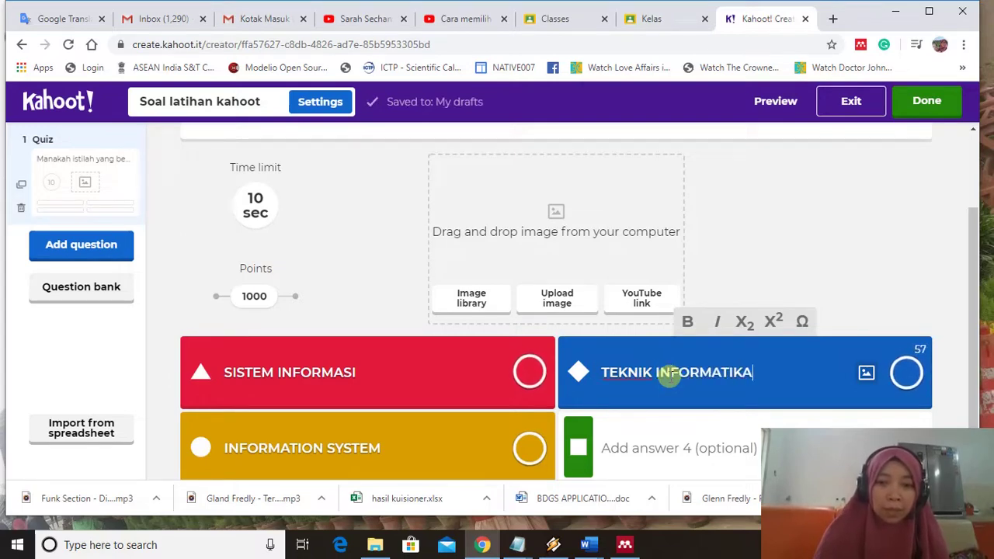
left_click(695, 449)
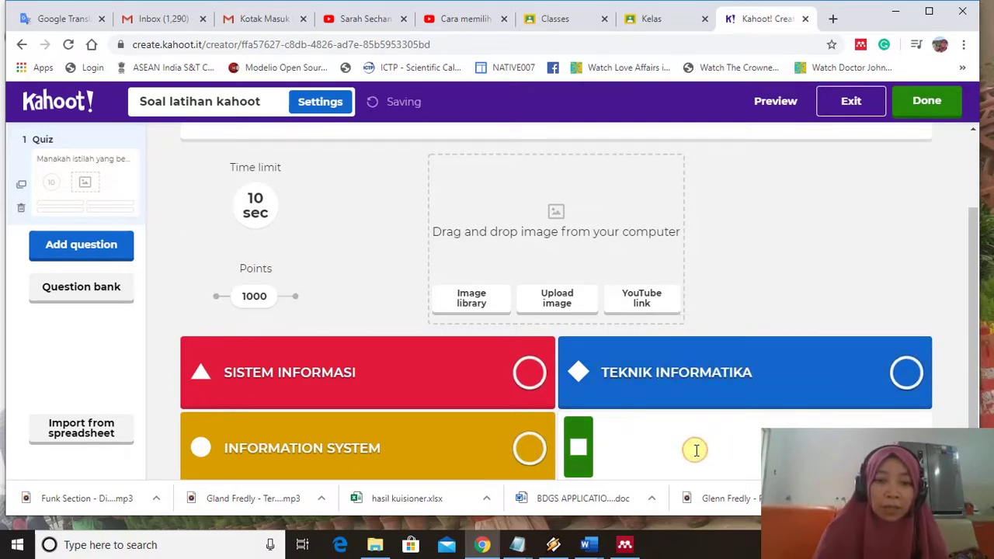
type("SEMUA BENAR")
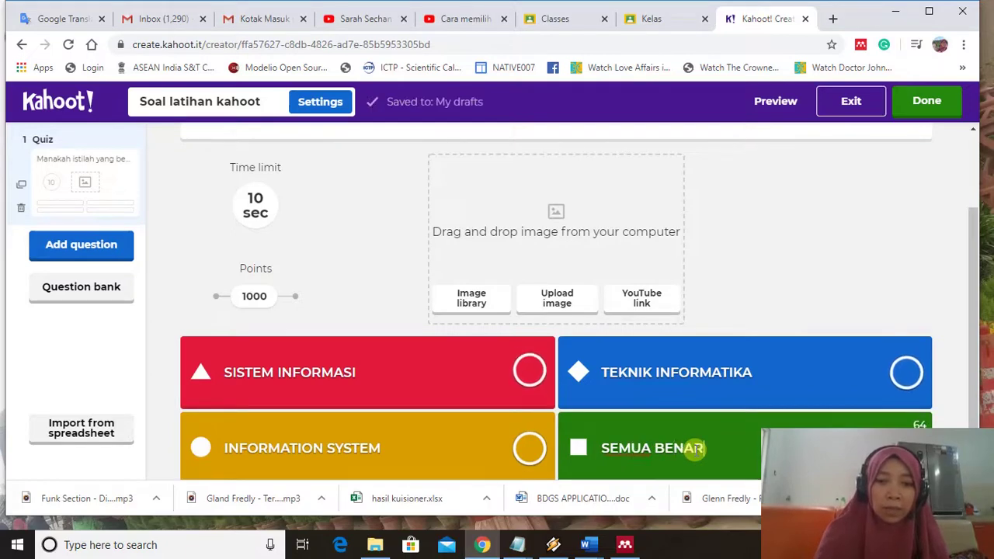
Step: Mark "SEMUA BENAR" as the correct answer of the first question
scroll(787, 324, "down", 1)
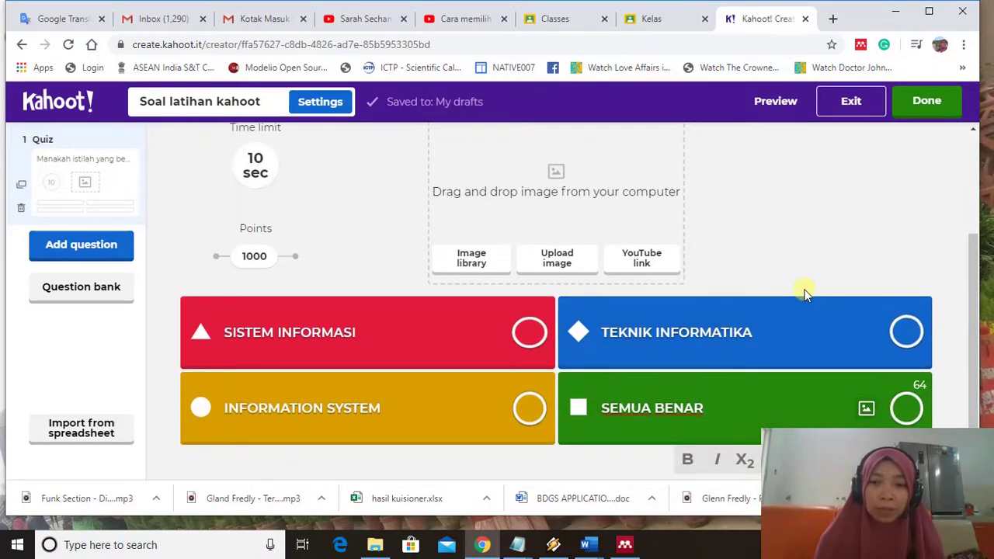
scroll(784, 251, "up", 2)
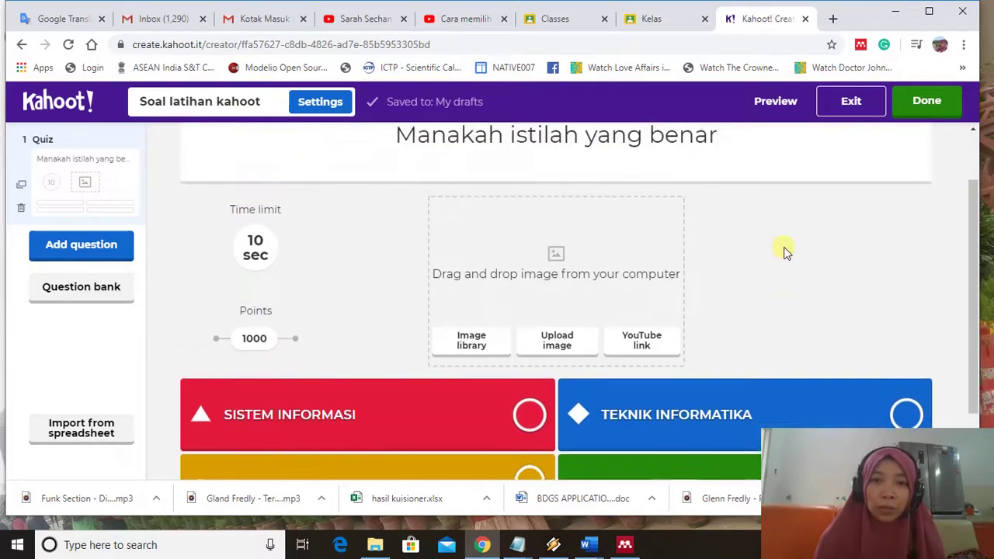
scroll(784, 251, "down", 2)
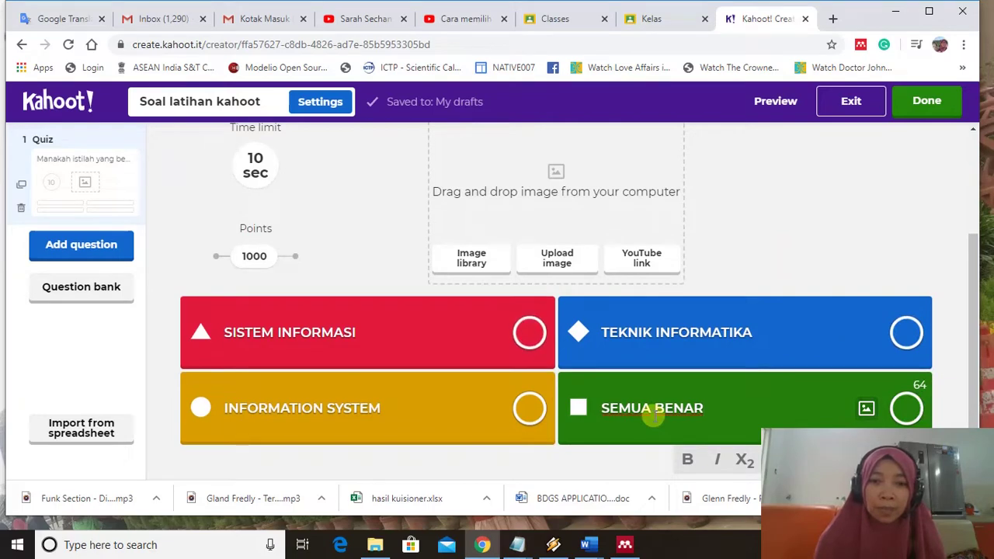
left_click(905, 407)
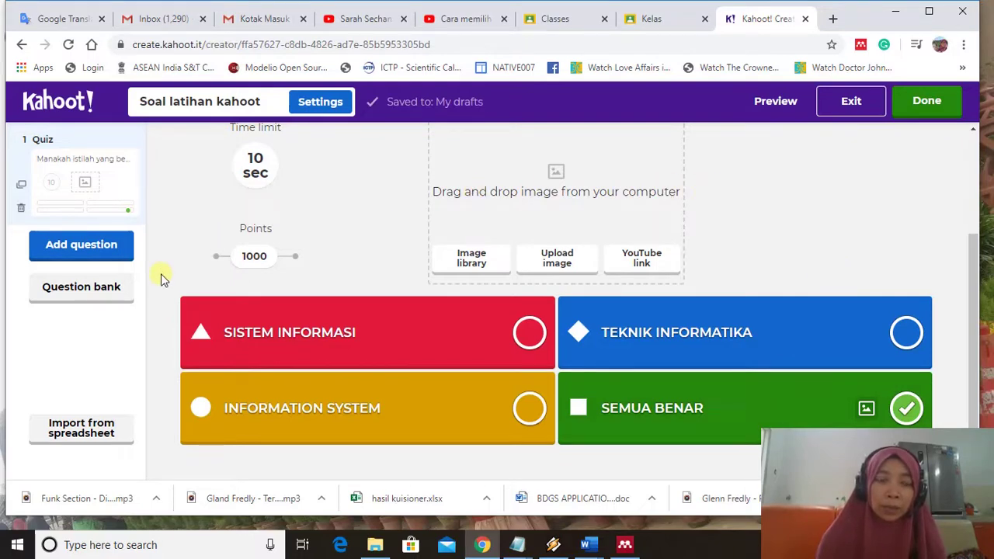
Step: Add a second question of the True or false type to the kahoot
left_click(97, 250)
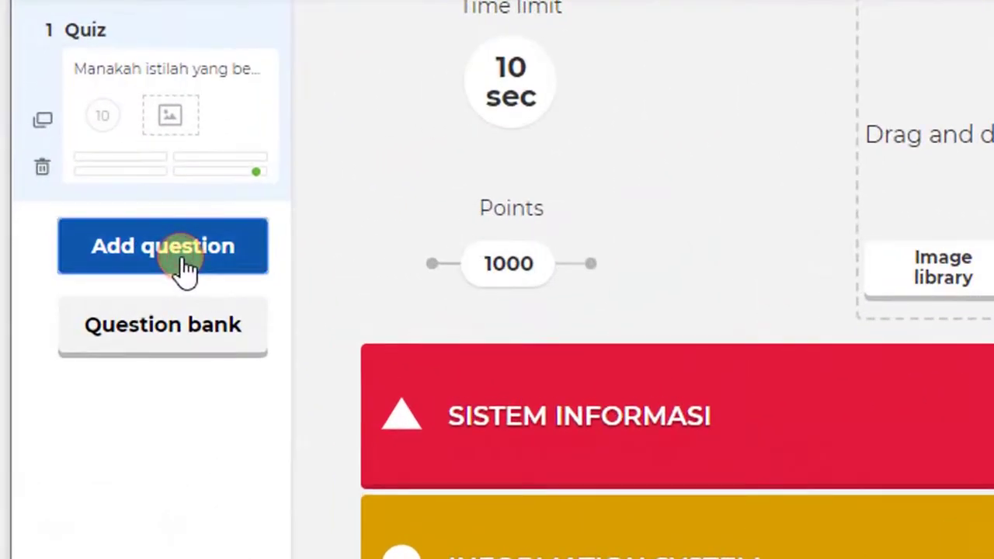
left_click(186, 264)
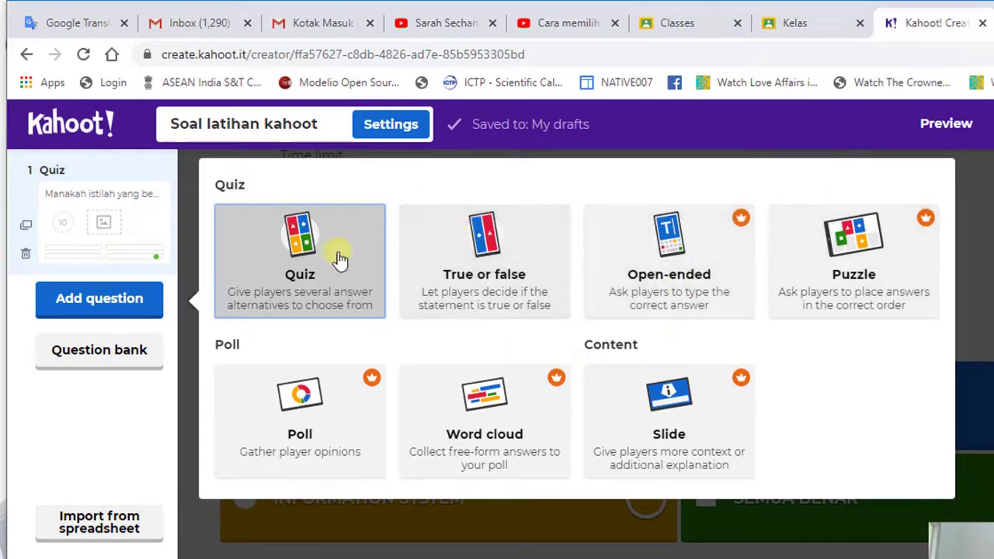
left_click(484, 283)
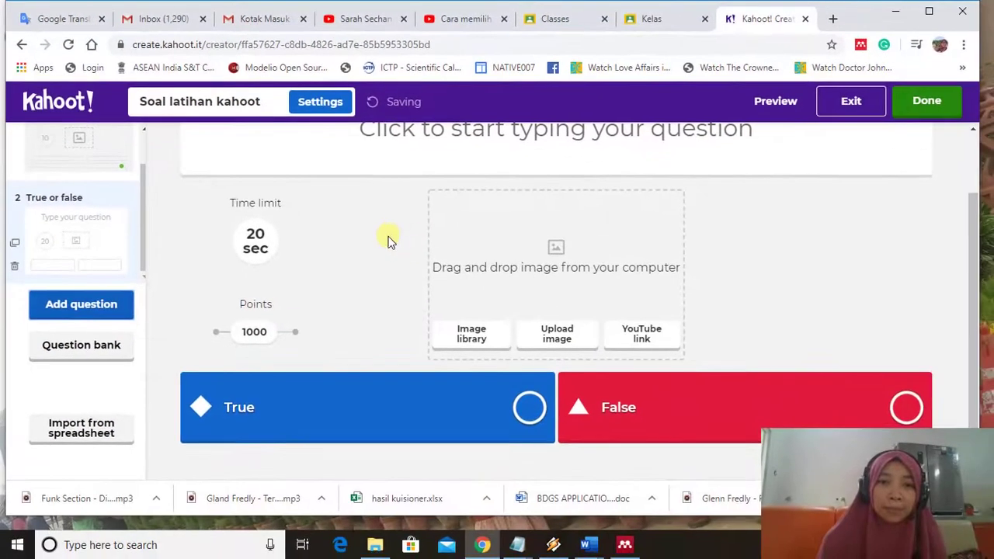
Step: Enter "sistem informasi adalah sama dengan manajemen informatika" as the text of the true-or-false question
scroll(390, 241, "up", 1)
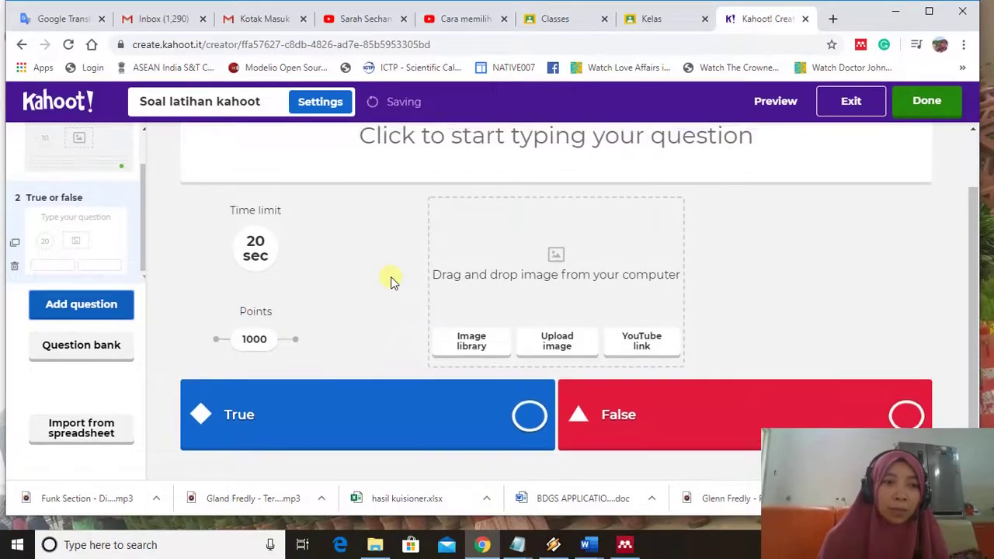
left_click(494, 215)
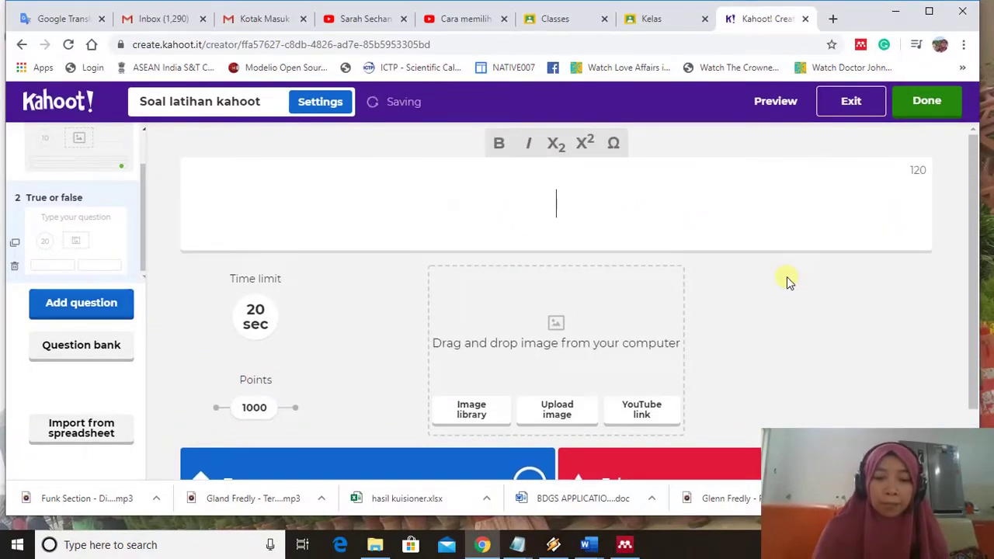
type("sISTE")
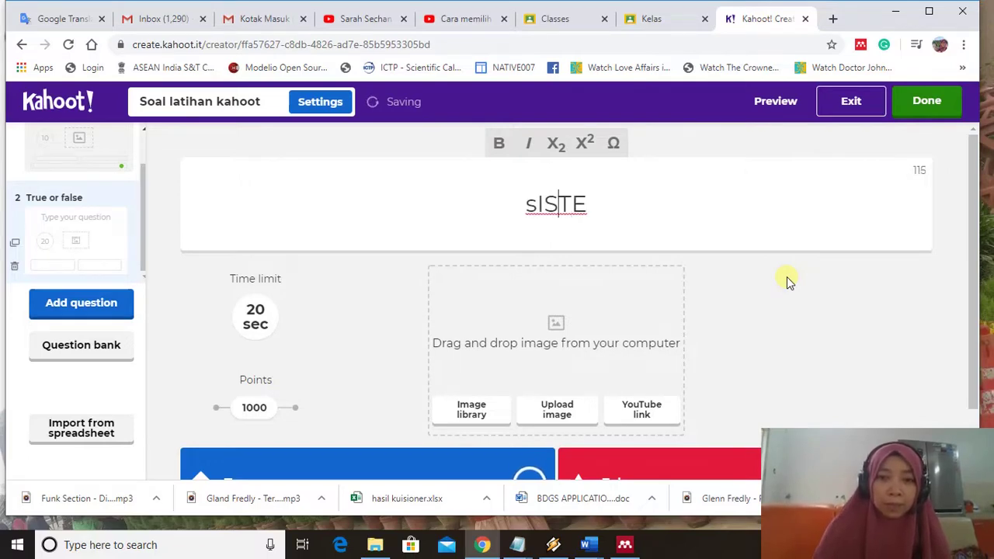
key("Left")
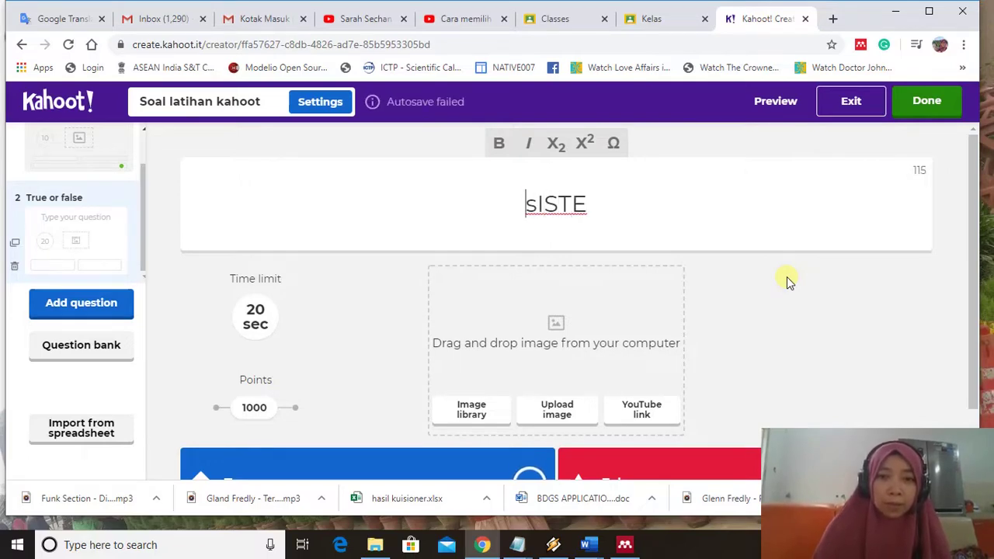
key("shift+Right")
key("shift+Right")
key("shift+Right")
key("shift+Right")
key("shift+Right")
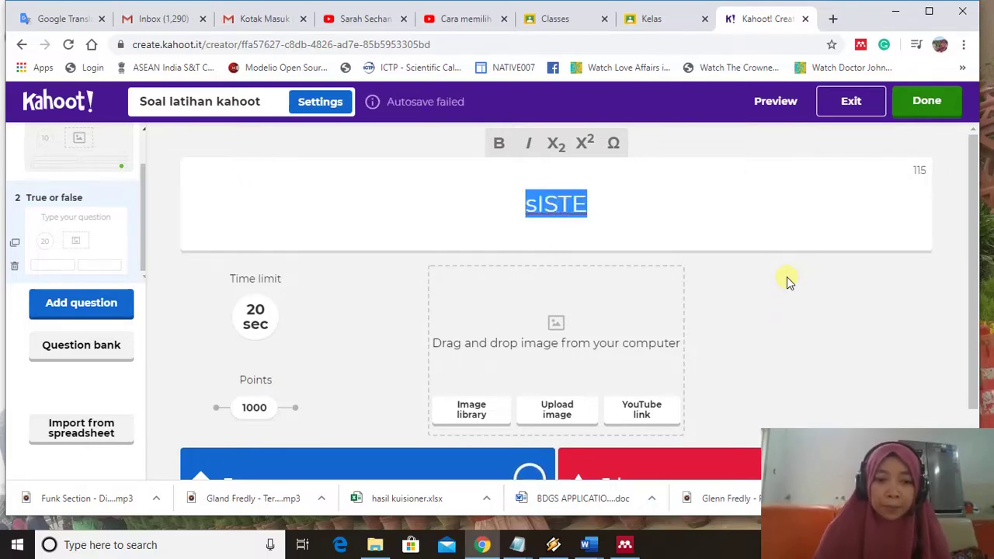
type("S")
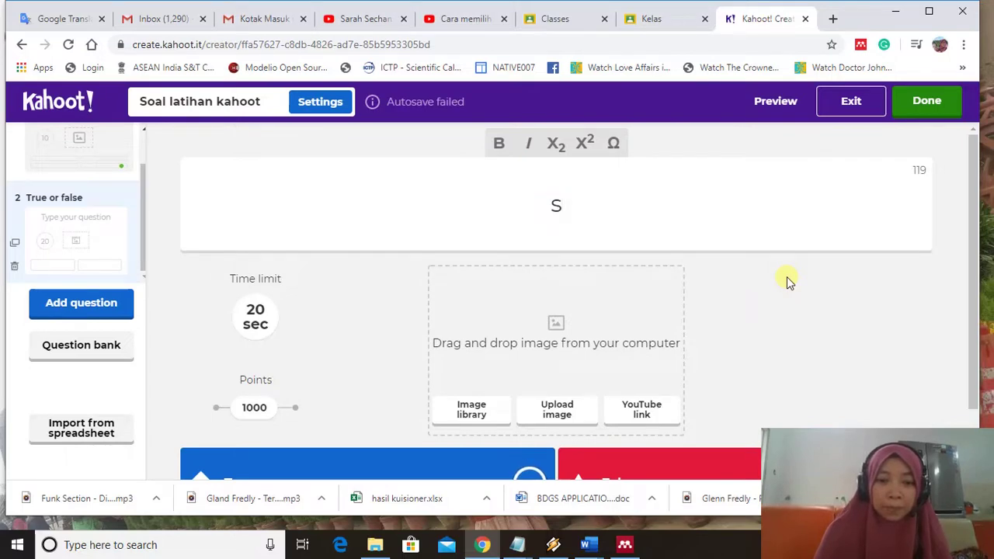
type("istem")
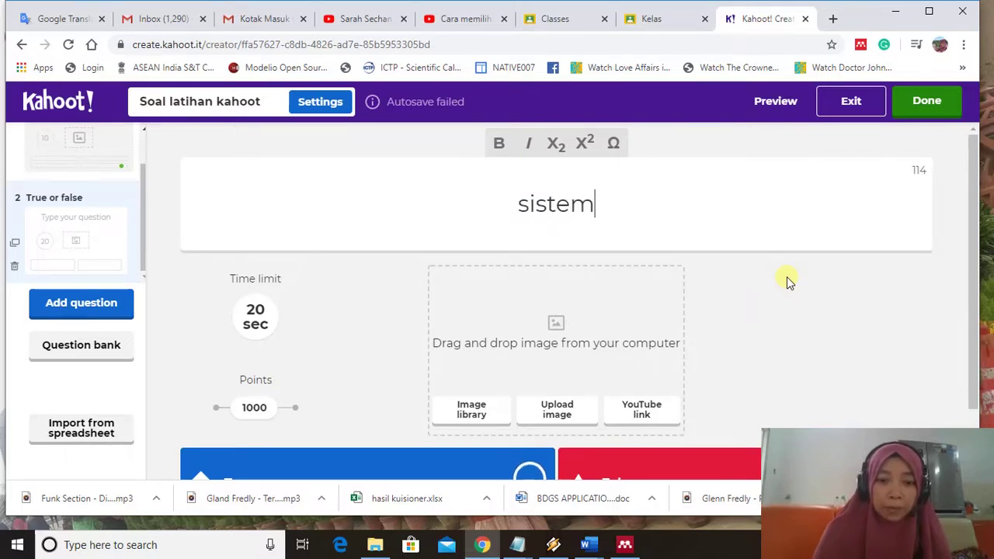
type(" informas")
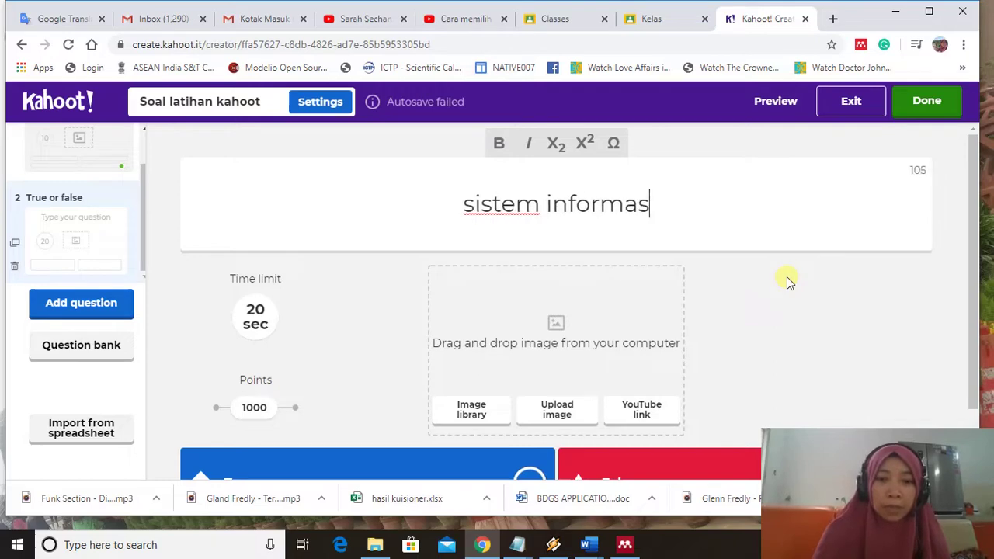
type("i adalah ")
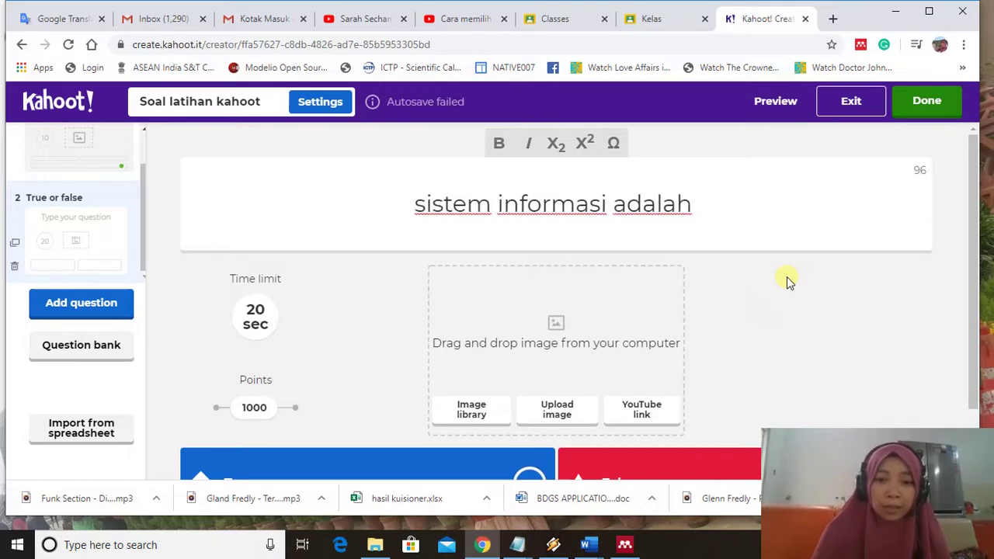
type("sama ")
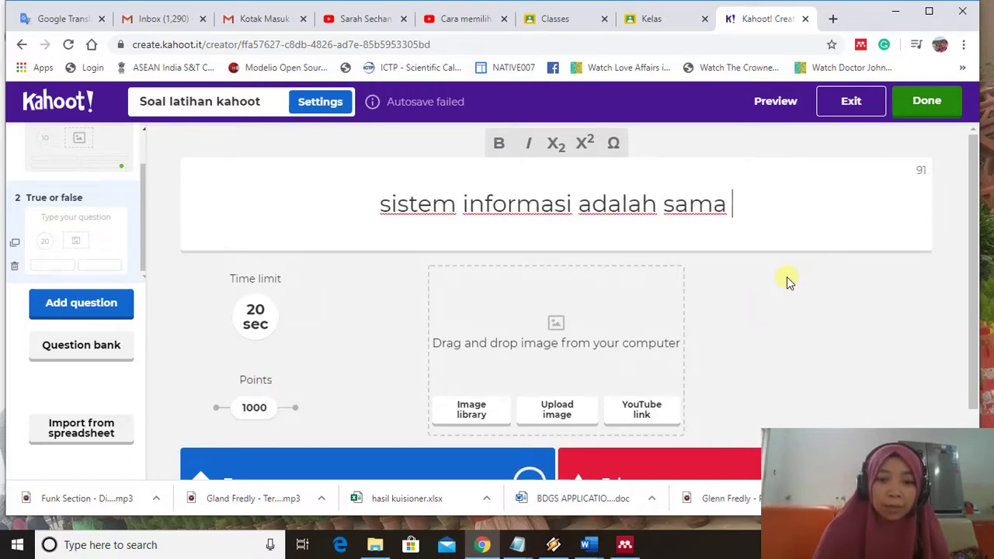
type("dengan mana")
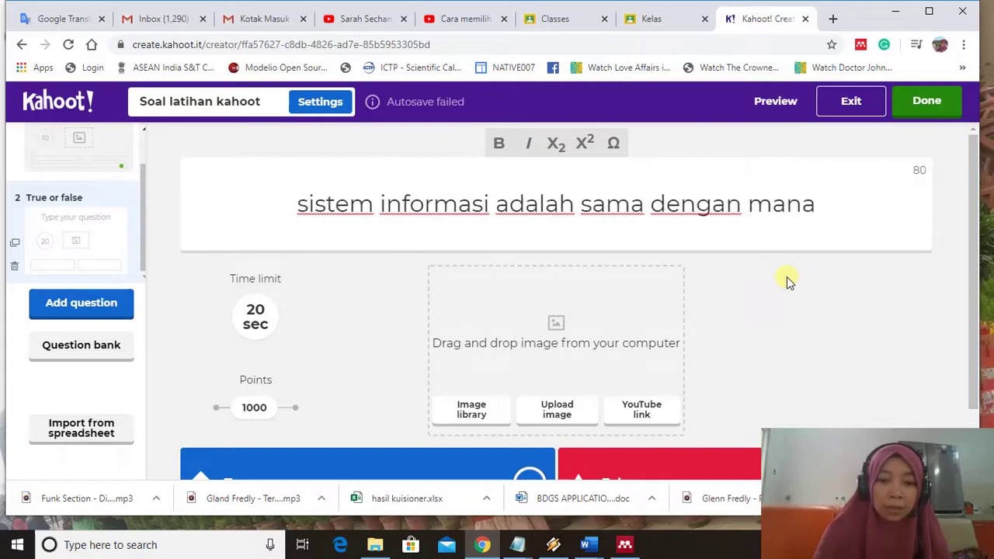
type("jemen in")
type("formatika")
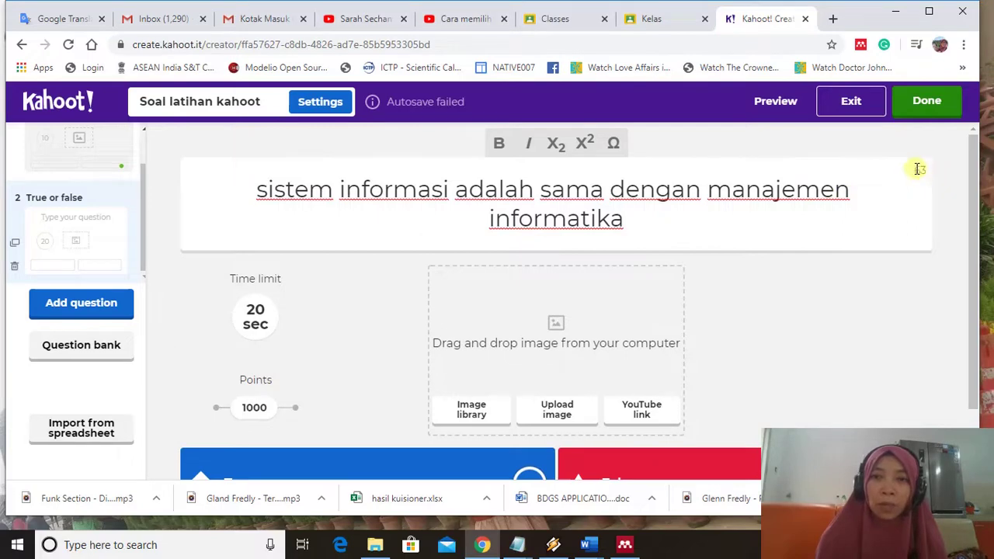
Step: Clear the whole question text of the true-or-false question
left_click(515, 186)
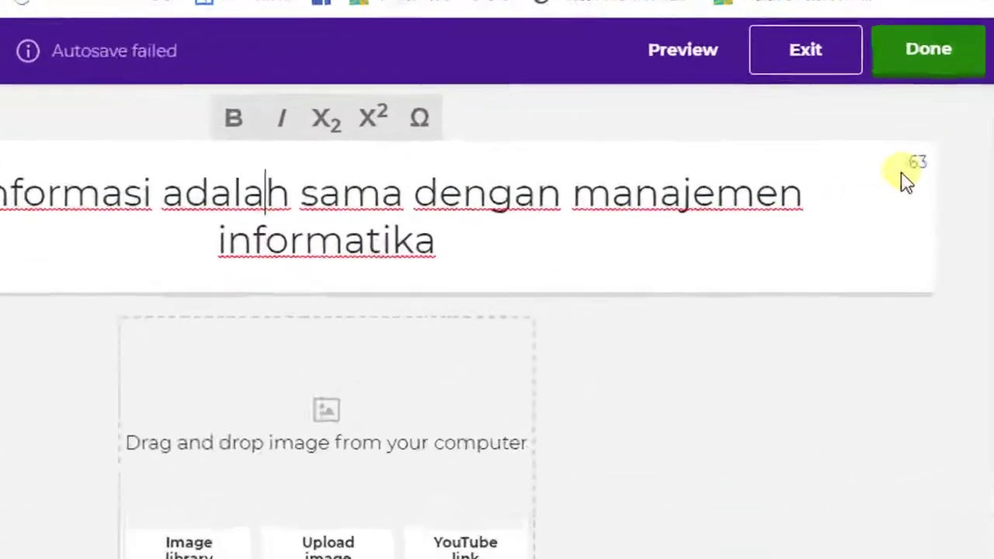
triple_click(378, 271)
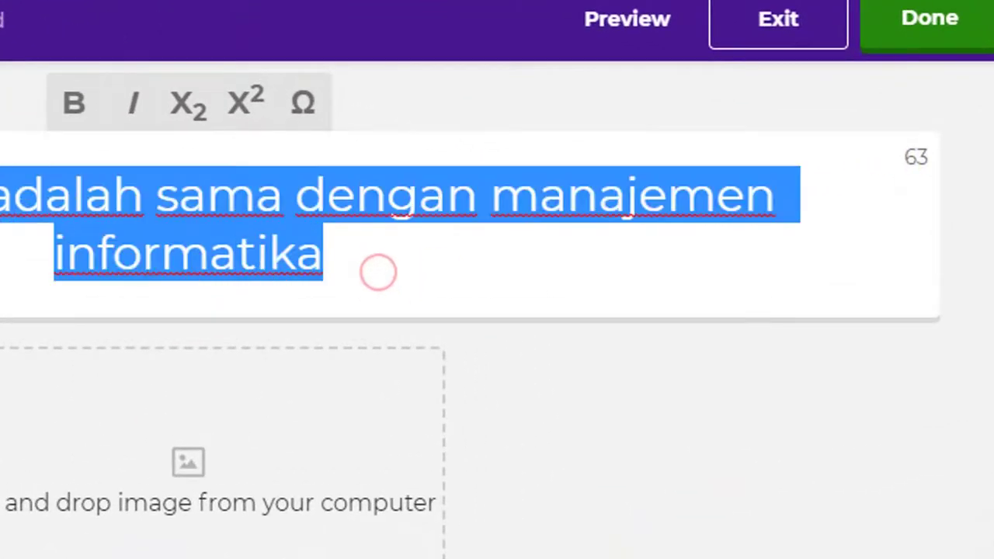
key("BackSpace")
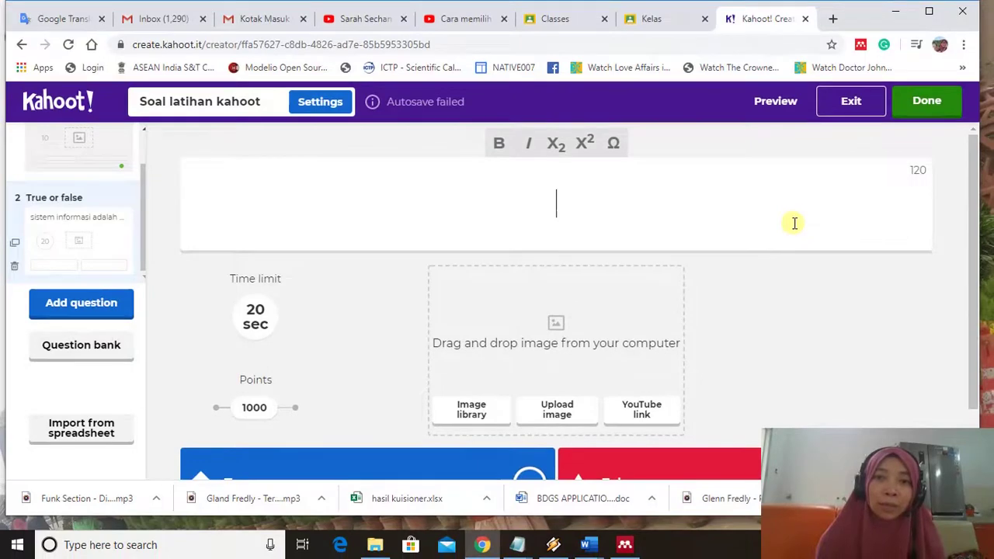
Step: Enter "sistem informasi adalah sama dengan manajemen informatika" as the true-or-false question's text and set its time limit to 10 seconds
type("sistem informasi adalah sama dengan manajemen informatika")
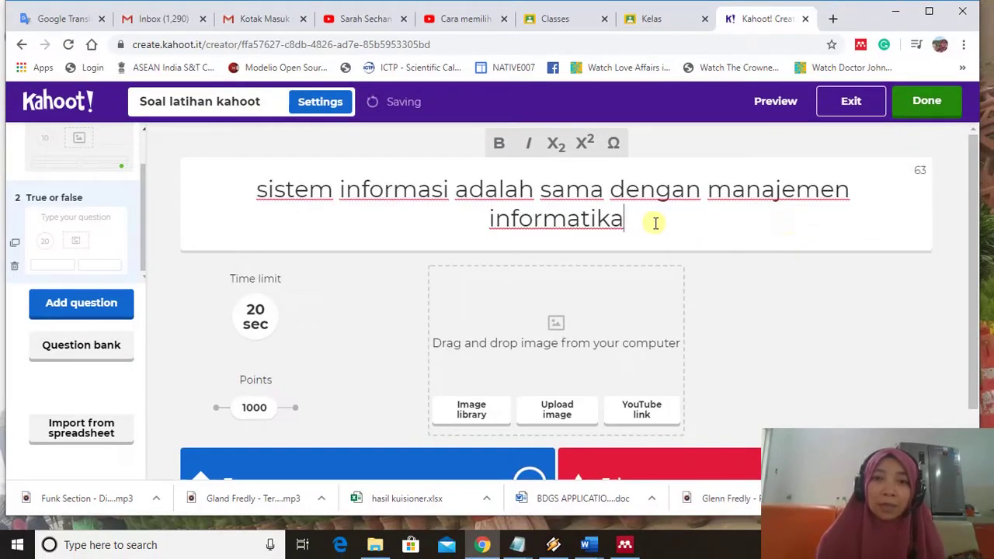
scroll(757, 310, "down", 1)
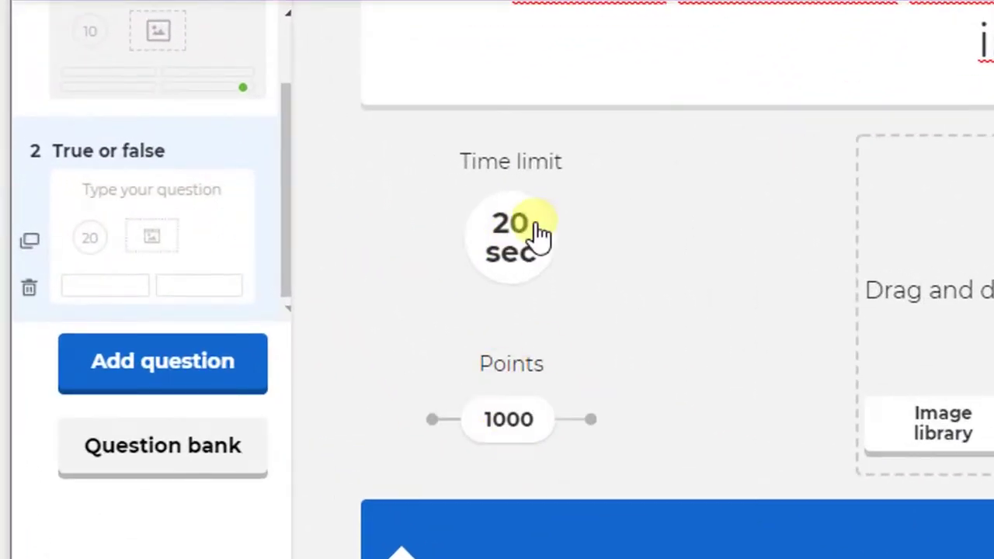
left_click(515, 237)
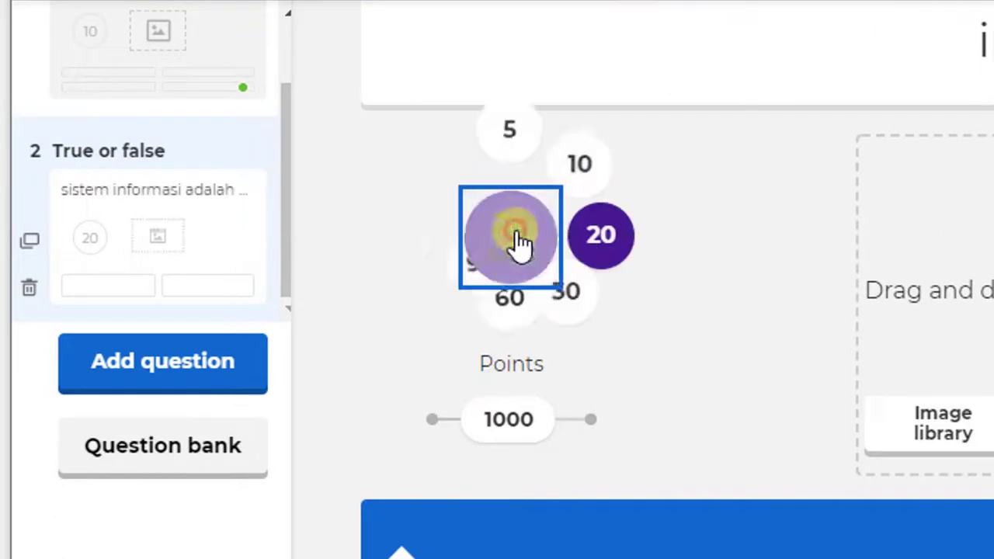
left_click(588, 163)
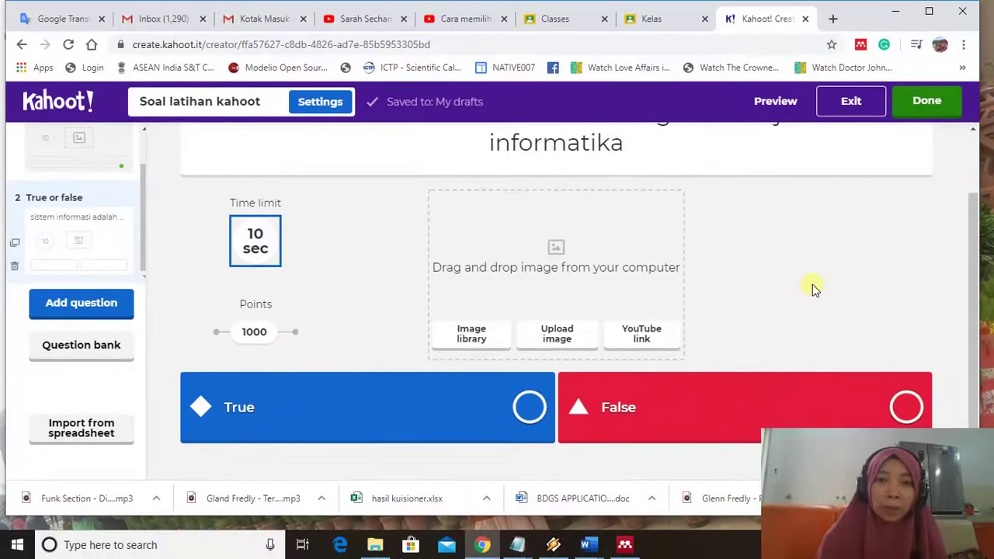
Step: Mark "True" as the correct answer of the true-or-false question
scroll(812, 291, "up", 1)
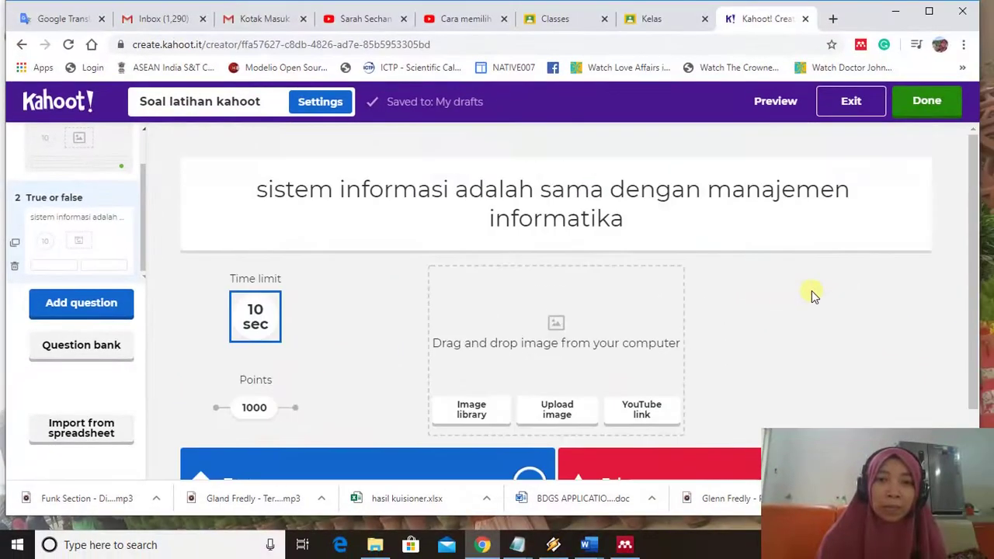
scroll(812, 295, "down", 3)
scroll(812, 295, "up", 2)
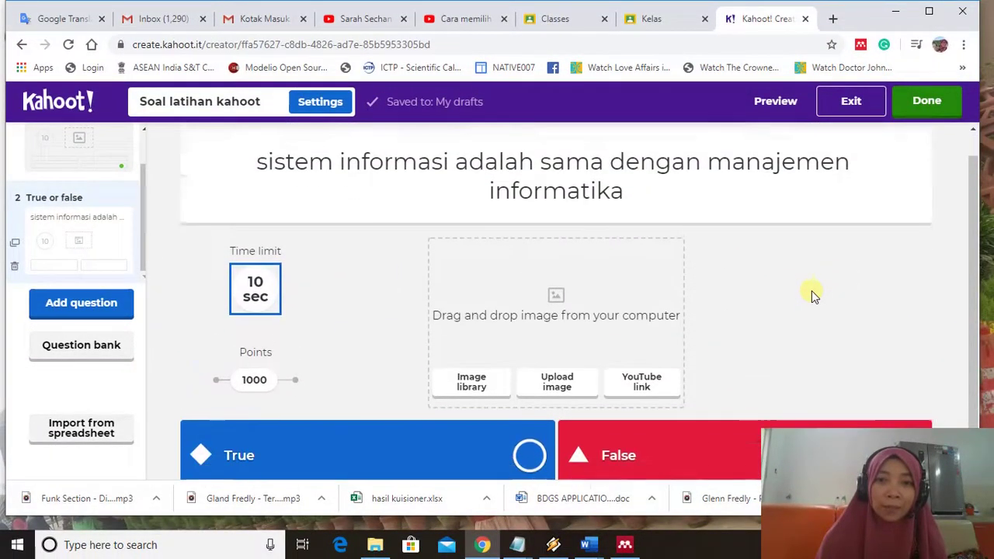
scroll(812, 295, "down", 1)
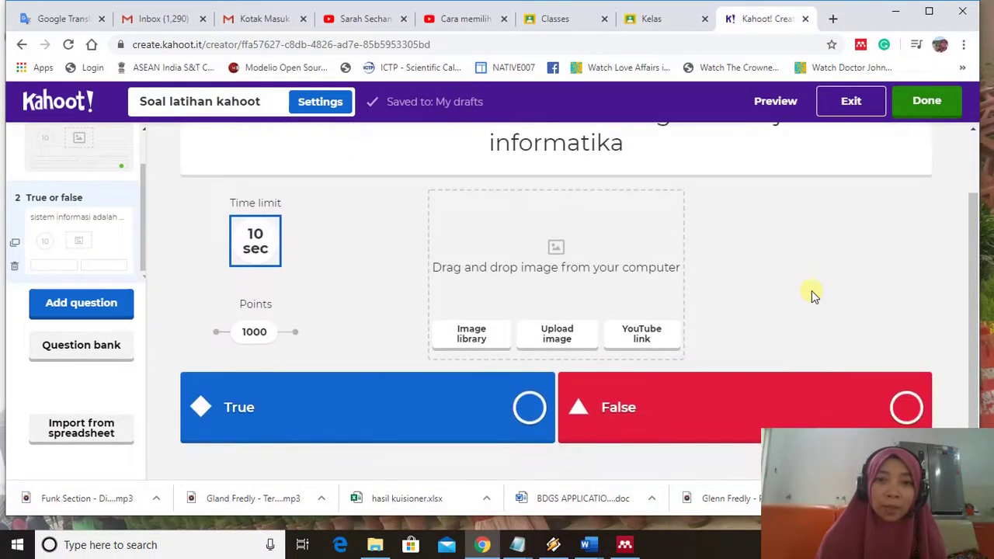
left_click(529, 408)
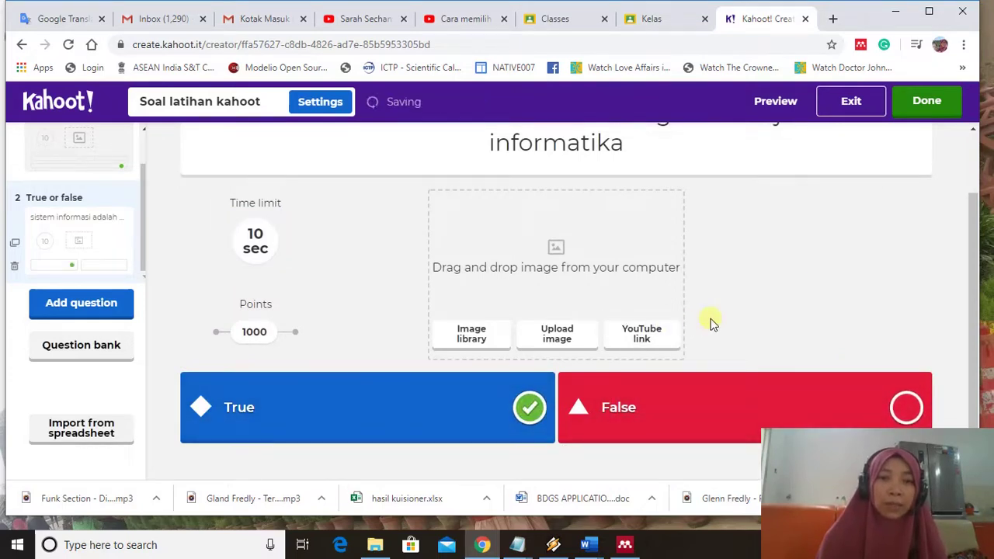
Step: Finish editing the kahoot and complete the ready-to-play confirmation to return to the list of own kahoots
scroll(758, 287, "up", 1)
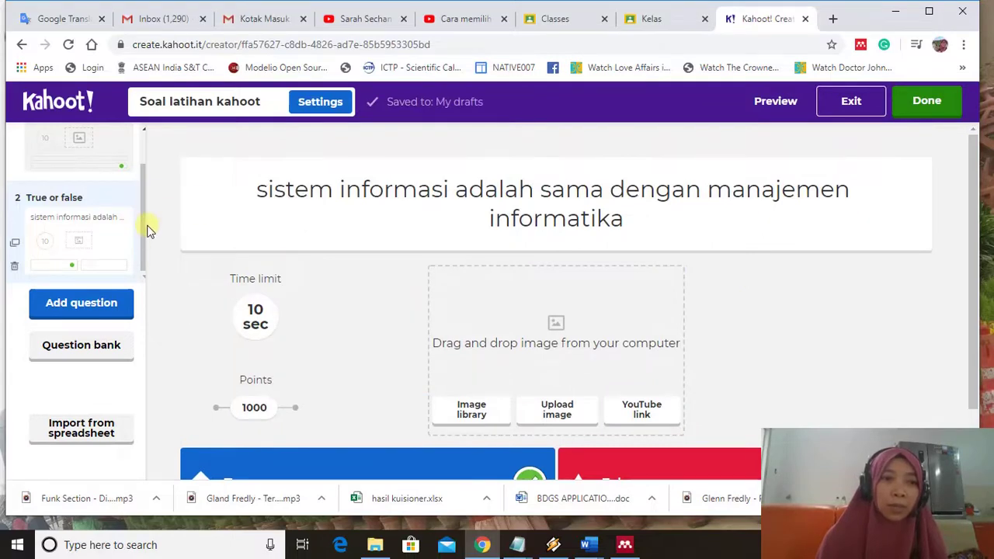
left_click_drag(142, 222, 150, 243)
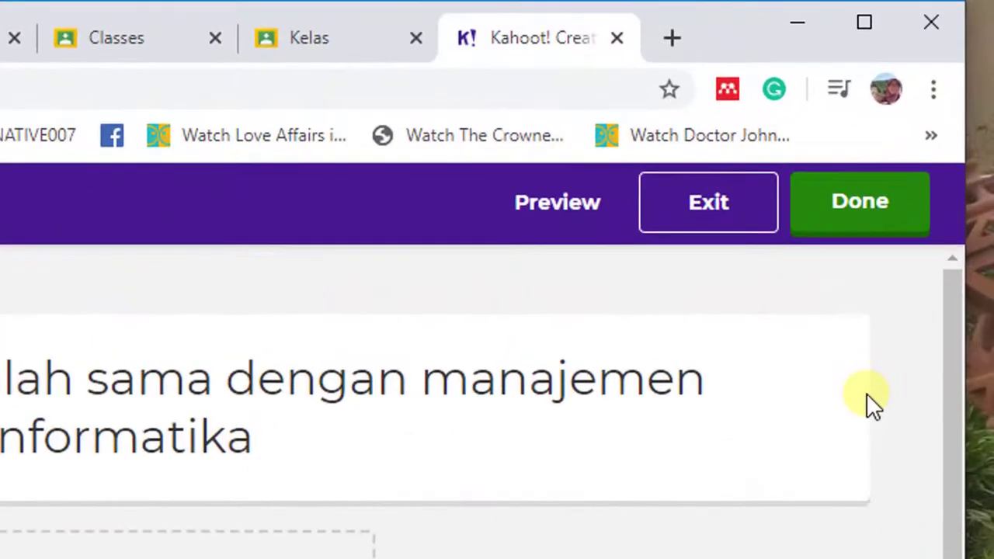
left_click(845, 224)
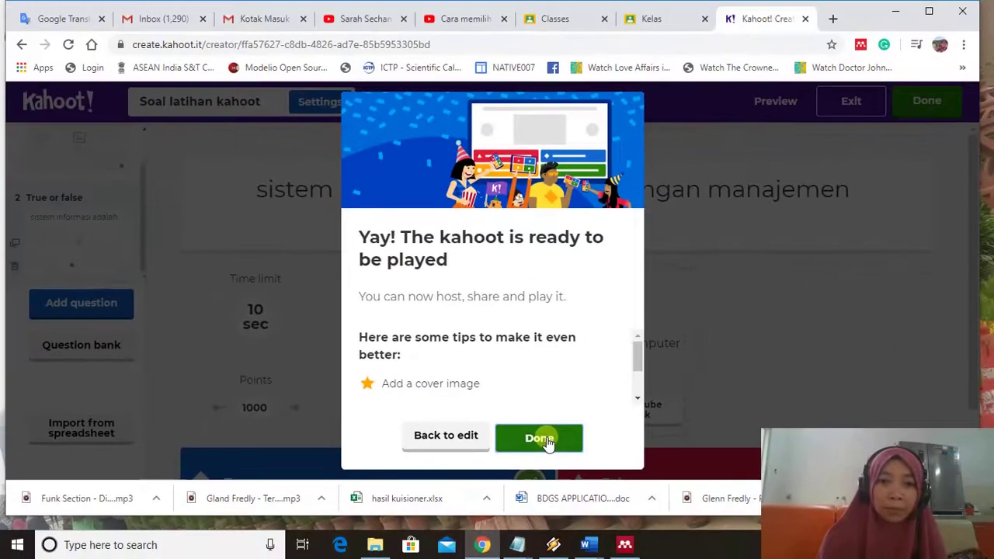
left_click(544, 439)
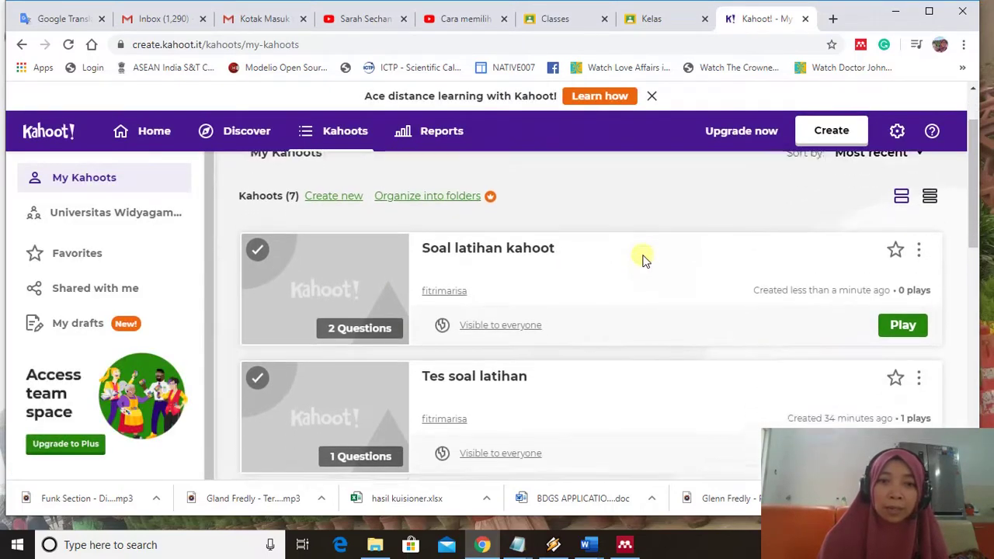
Step: Review the extra options of "Soal latihan kahoot", look at its details page with the questions, and return to the kahoot list
scroll(642, 260, "down", 1)
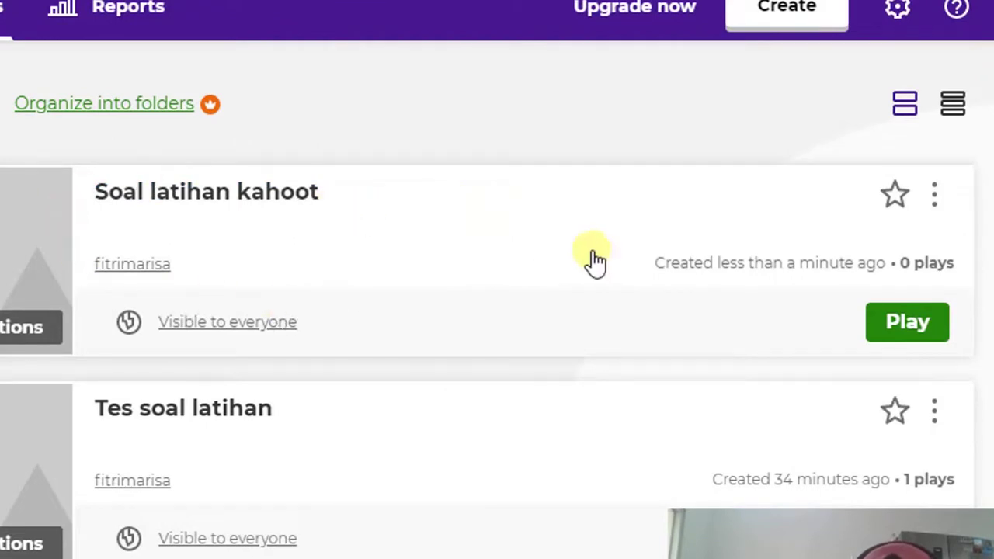
left_click(937, 207)
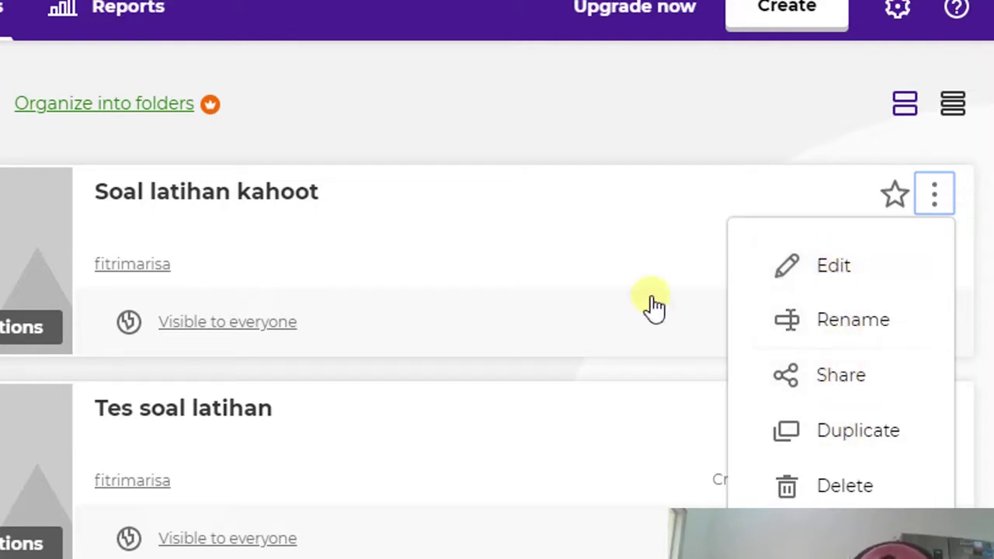
left_click(621, 264)
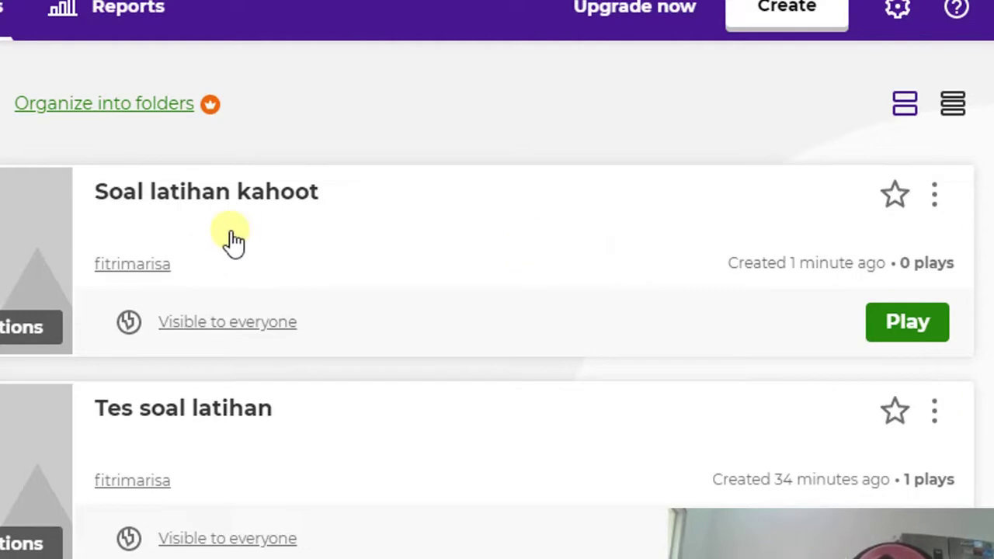
left_click(108, 215)
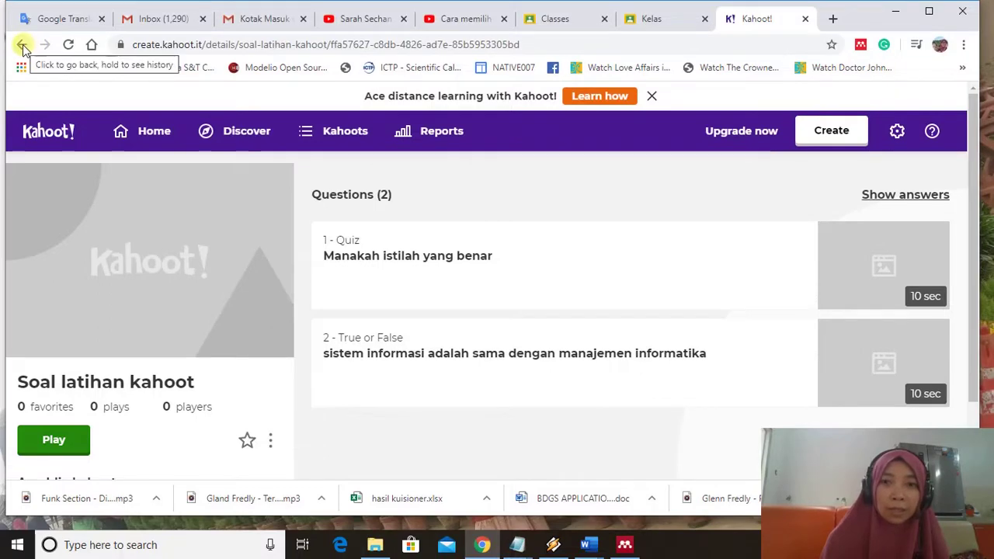
left_click(22, 45)
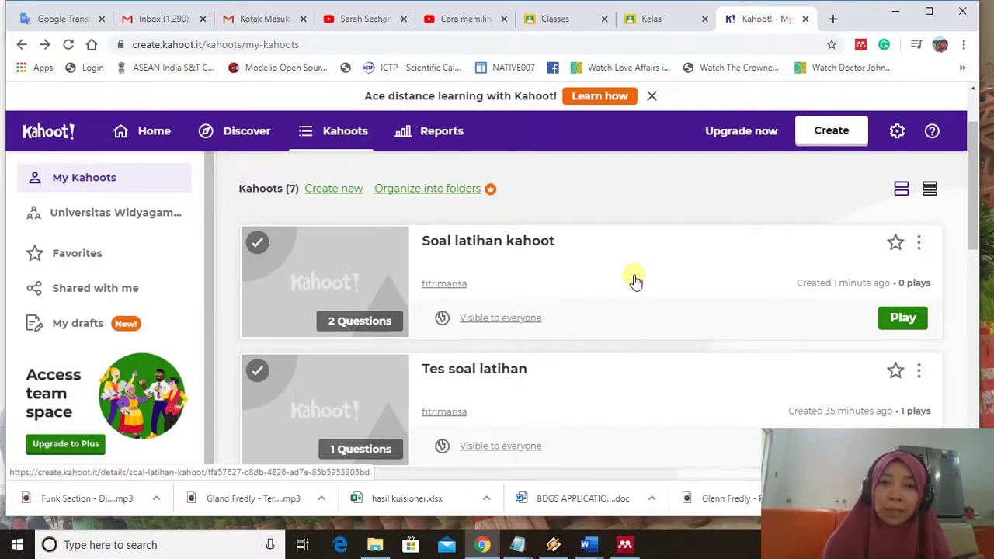
Step: Choose to play "Soal latihan kahoot" as an assigned self-paced challenge
left_click(902, 318)
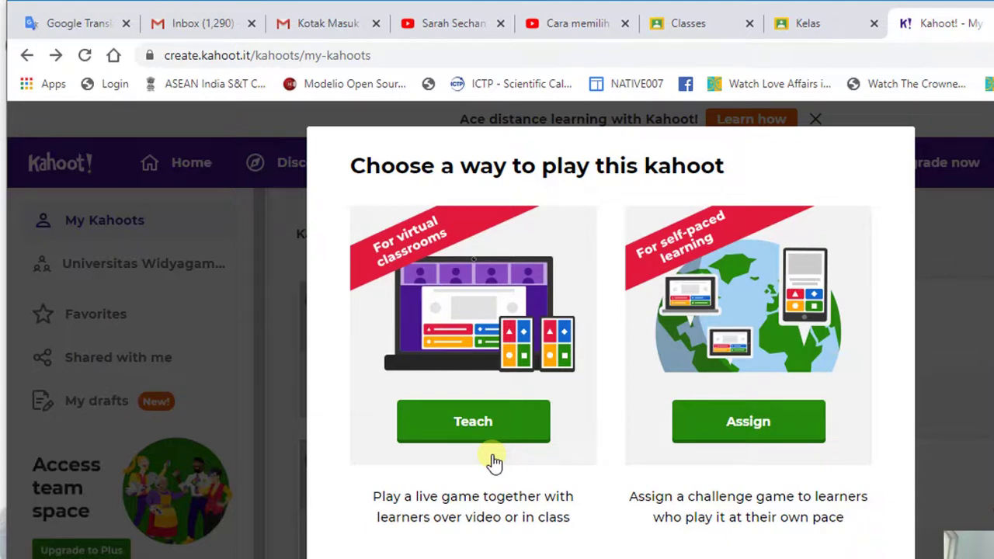
left_click(495, 417)
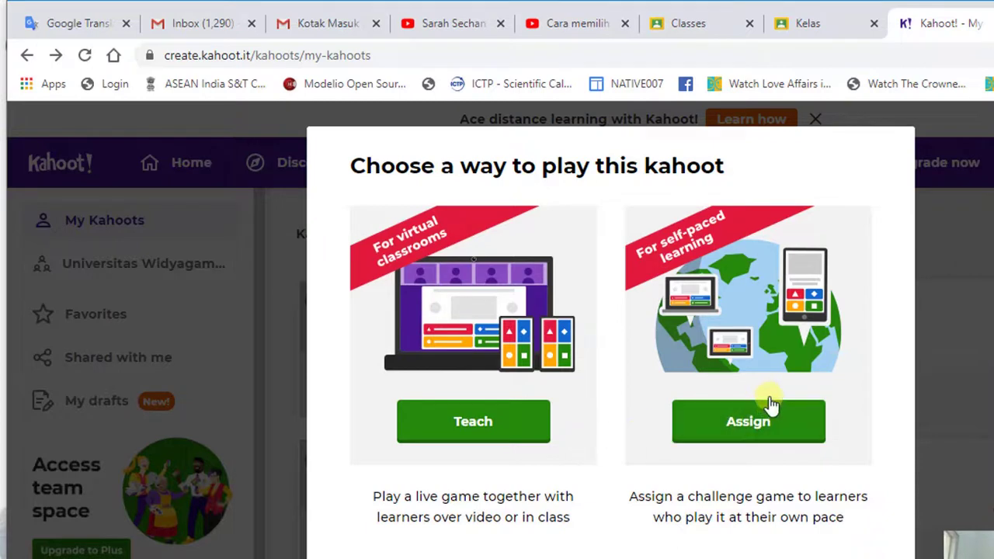
left_click(708, 446)
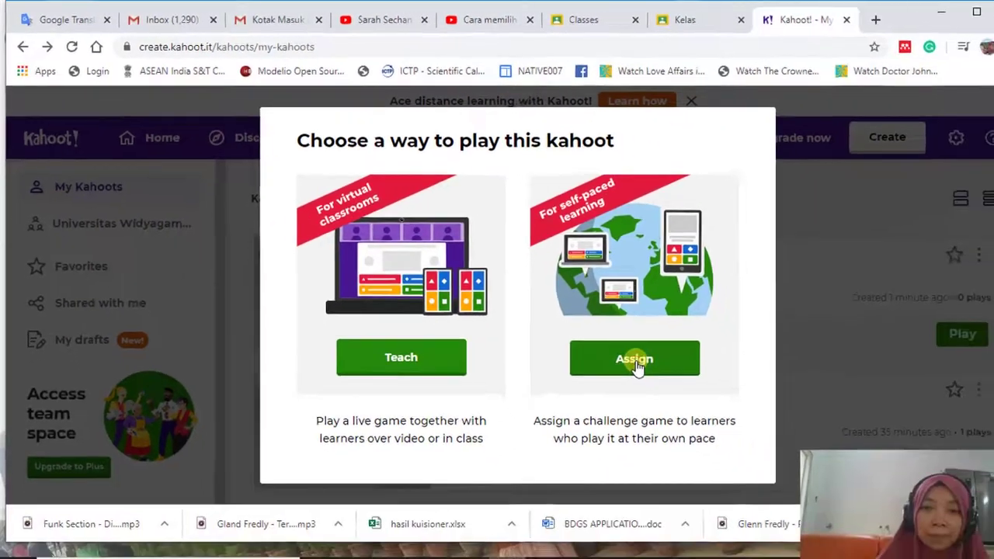
left_click(634, 361)
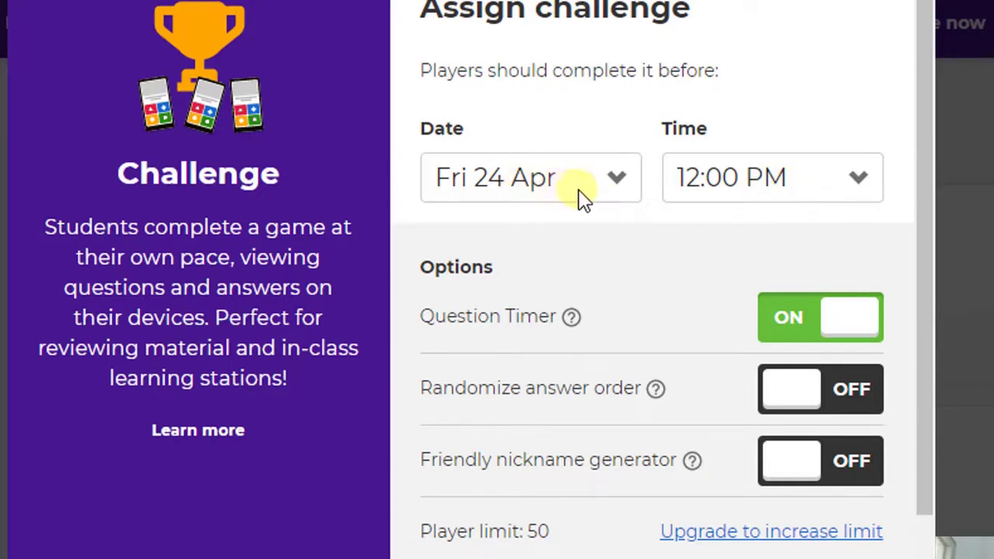
Step: Look at the selectable deadline dates and turn on "Randomize answer order" for the challenge
left_click(618, 178)
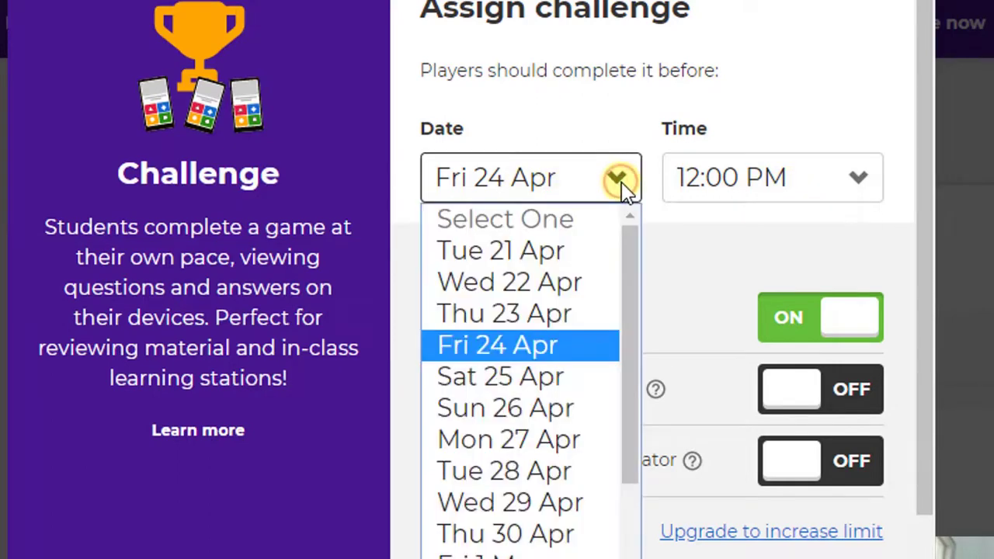
left_click(623, 186)
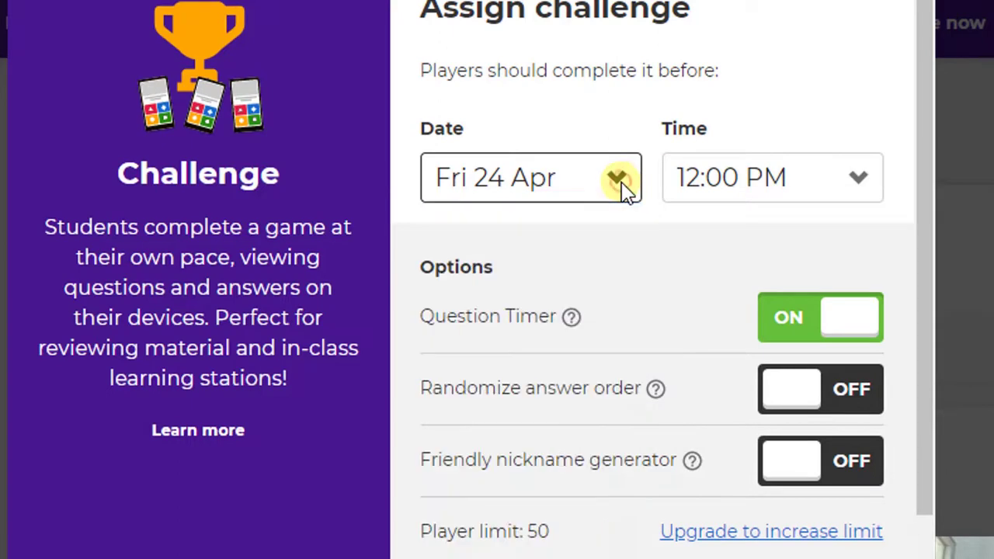
scroll(705, 344, "down", 1)
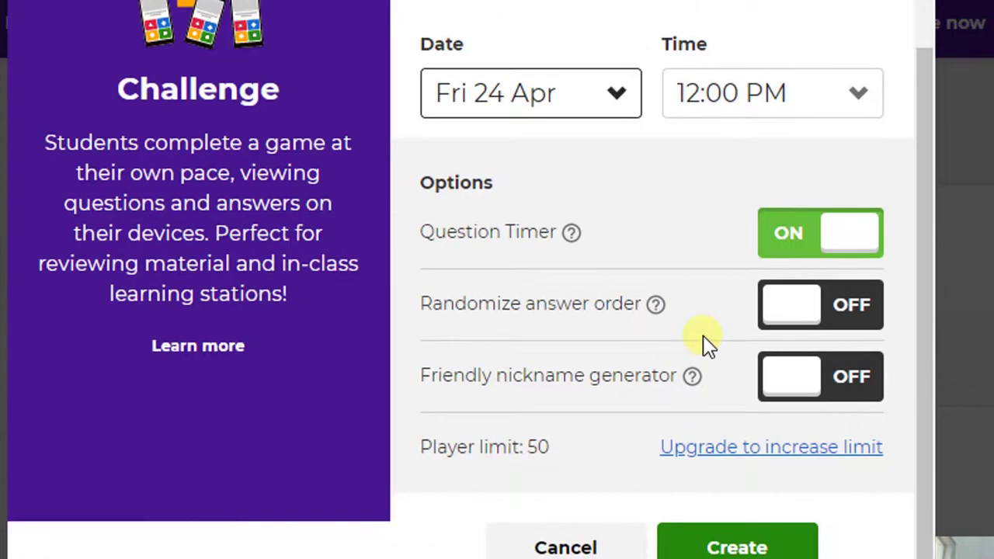
mouse_move(555, 247)
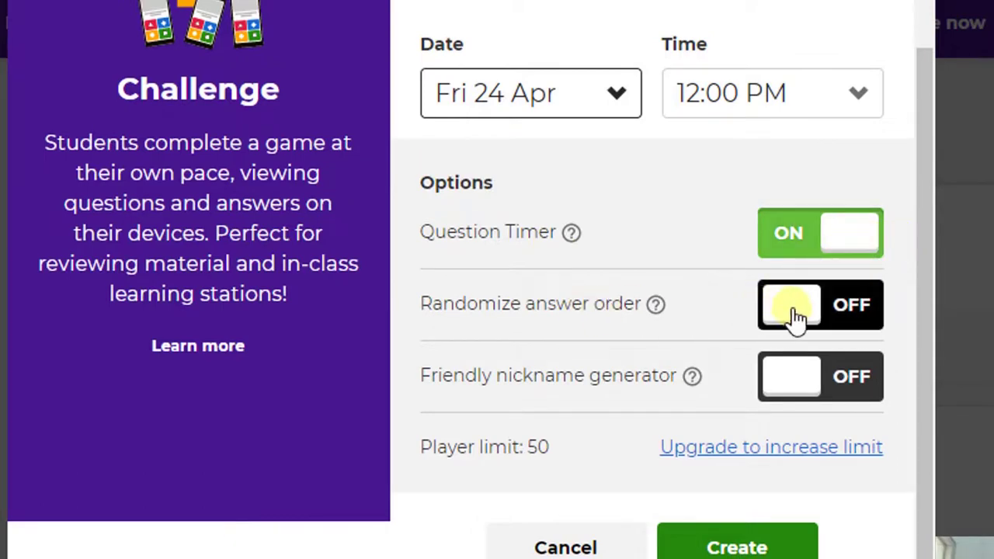
left_click(862, 315)
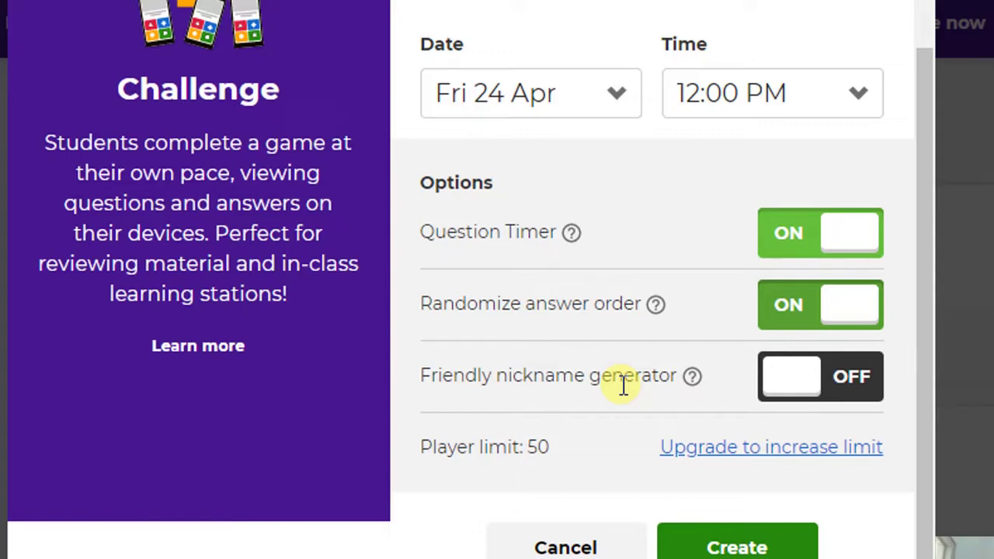
Step: Turn the "Friendly nickname generator" on and back off, and create the challenge
left_click(862, 381)
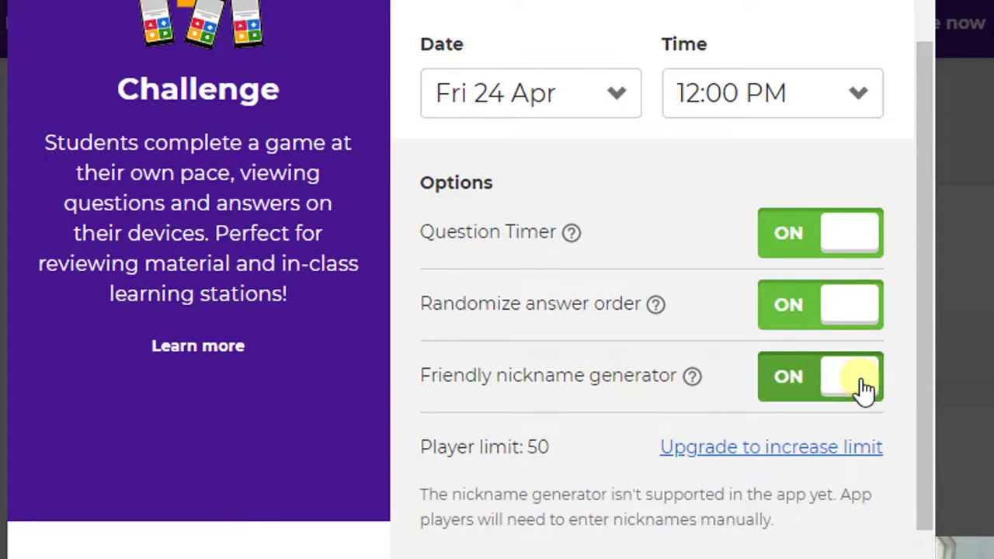
left_click(794, 395)
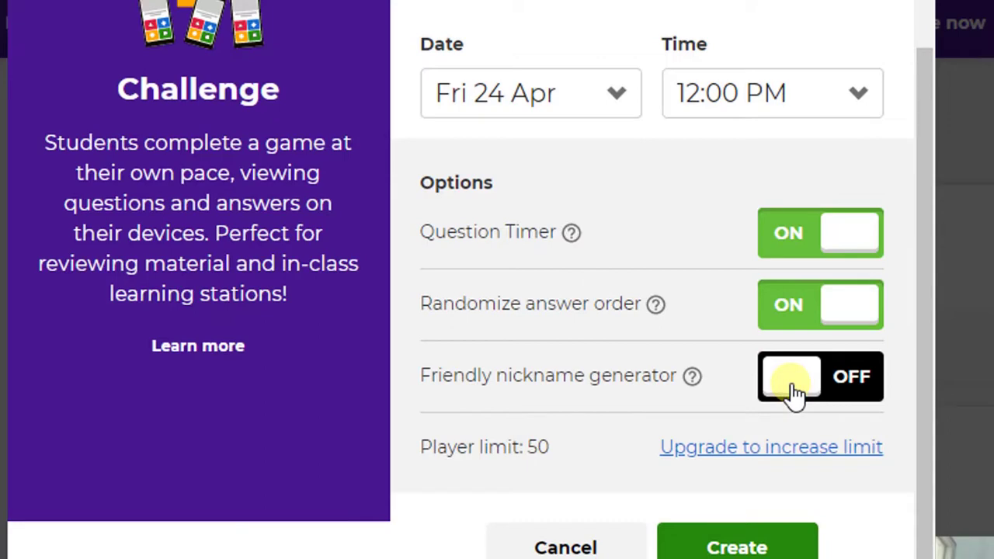
left_click(740, 550)
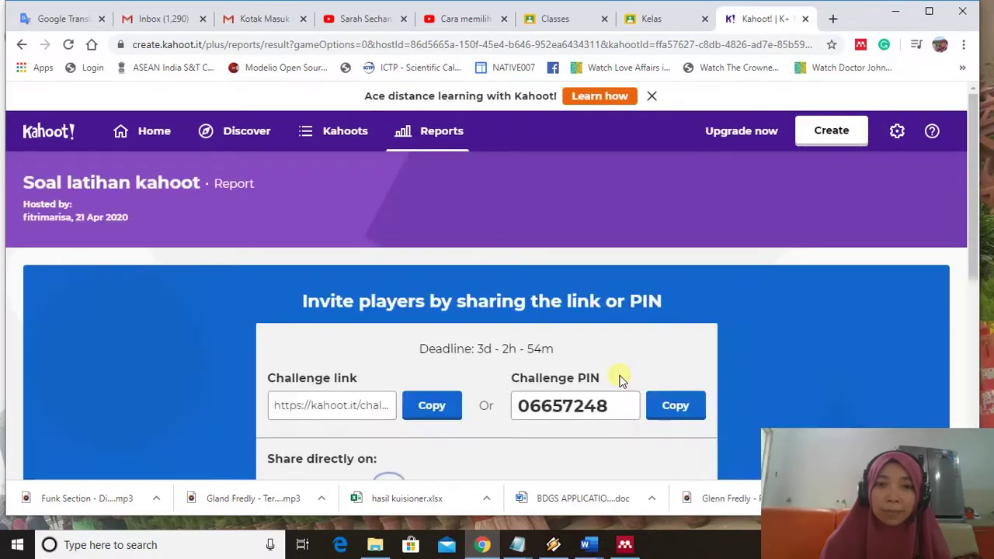
Step: Select the challenge link in the section for inviting players
scroll(627, 354, "down", 2)
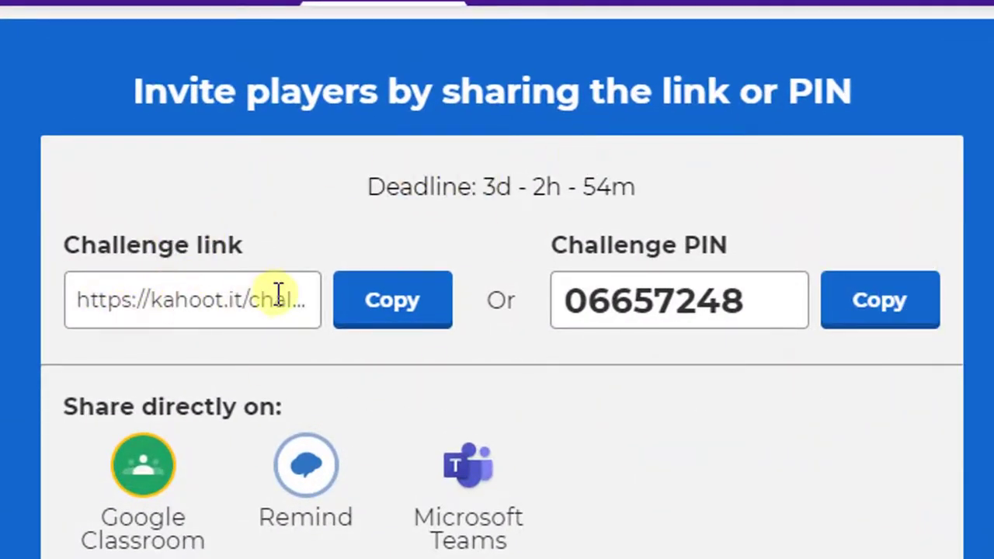
left_click(150, 299)
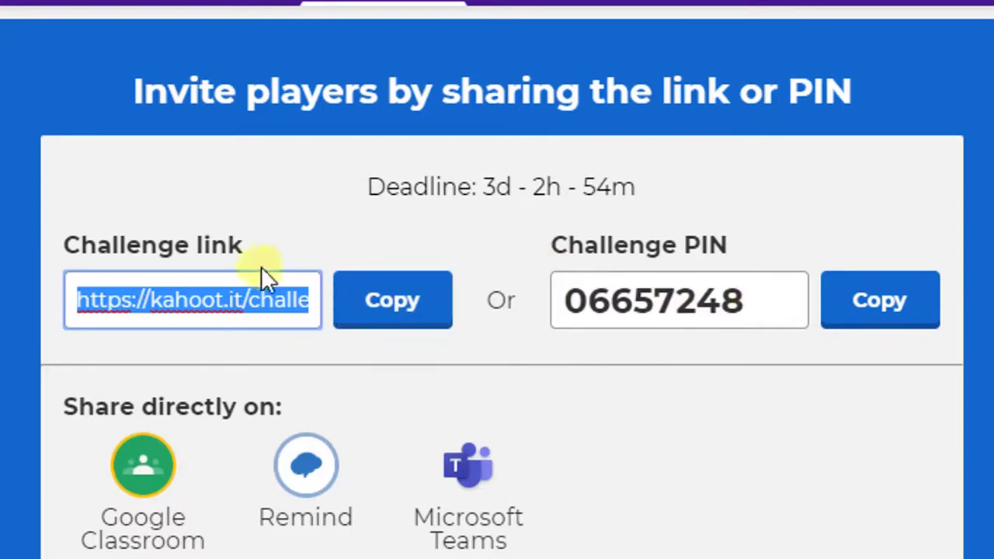
Step: Share the challenge directly to Google Classroom and choose the "algoritma" class as the destination
scroll(784, 411, "down", 1)
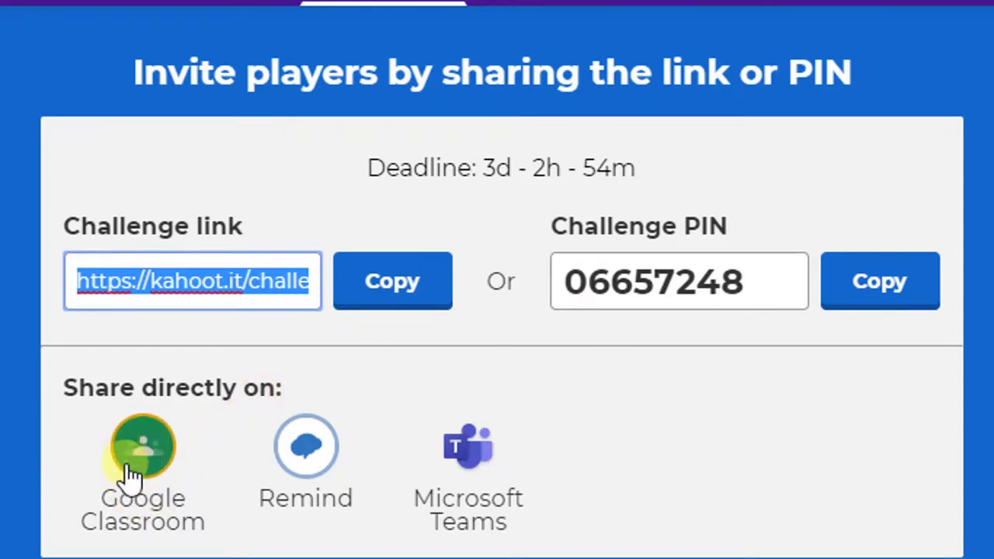
left_click(147, 449)
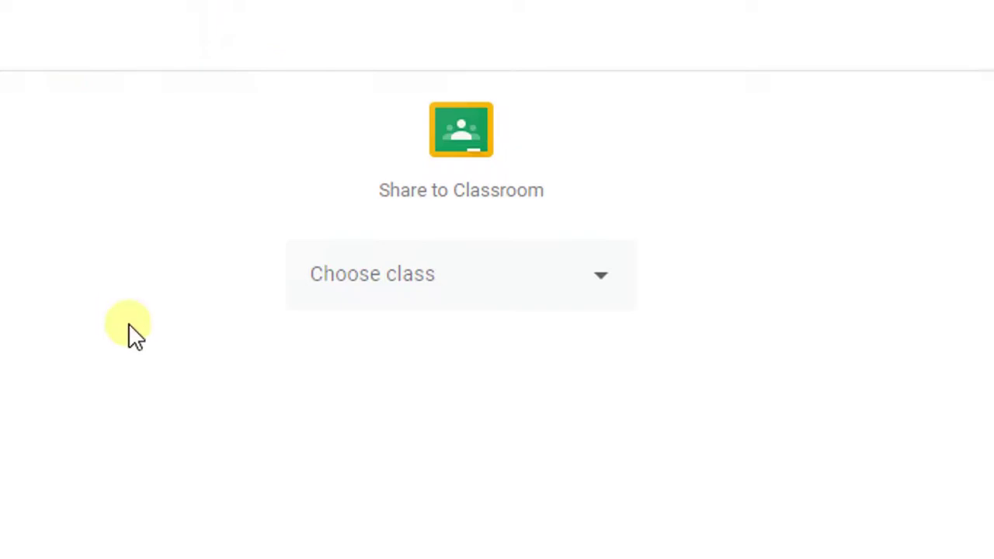
left_click(603, 281)
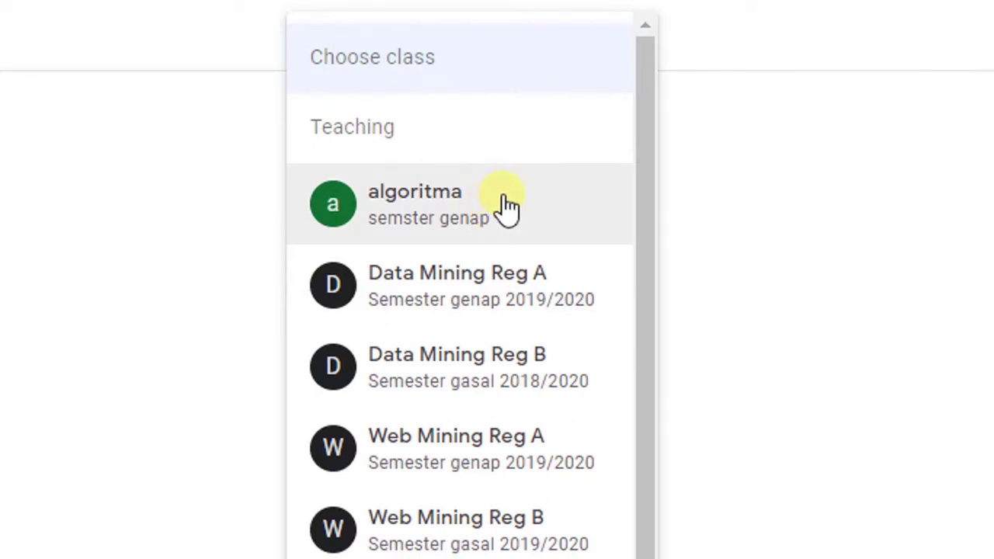
left_click(436, 213)
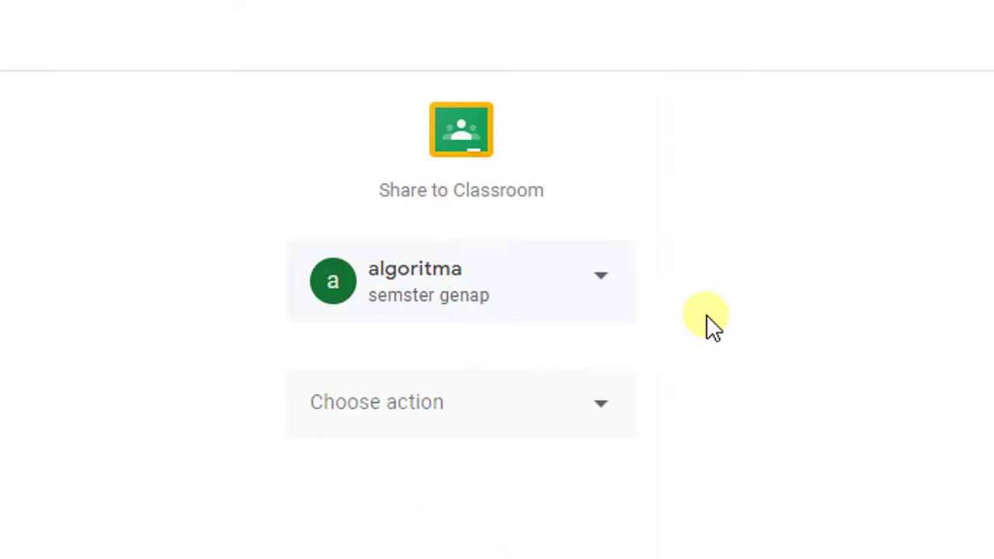
Step: Choose to create an assignment from the shared challenge and title it "Soal latihan kahoot"
left_click(603, 413)
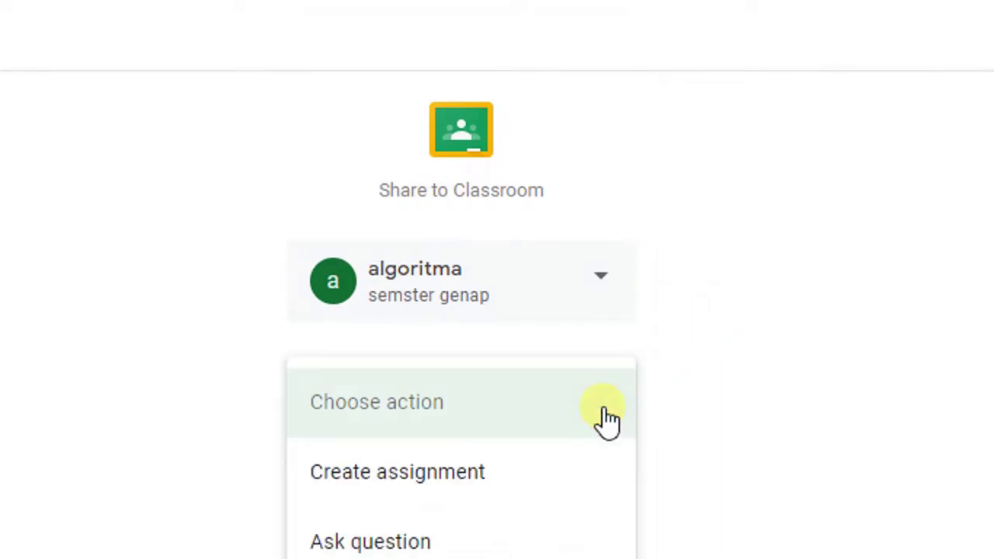
left_click(481, 488)
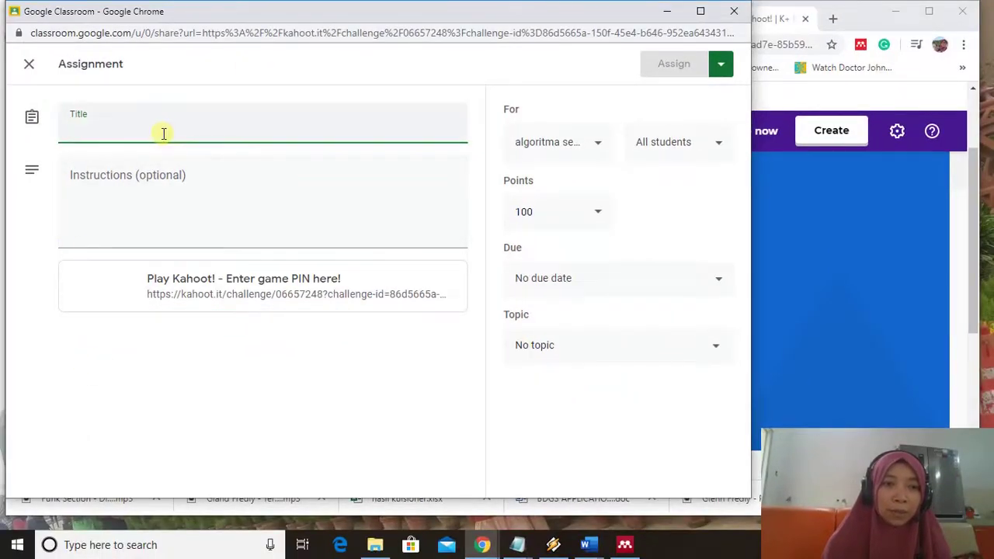
type("So")
type("al ")
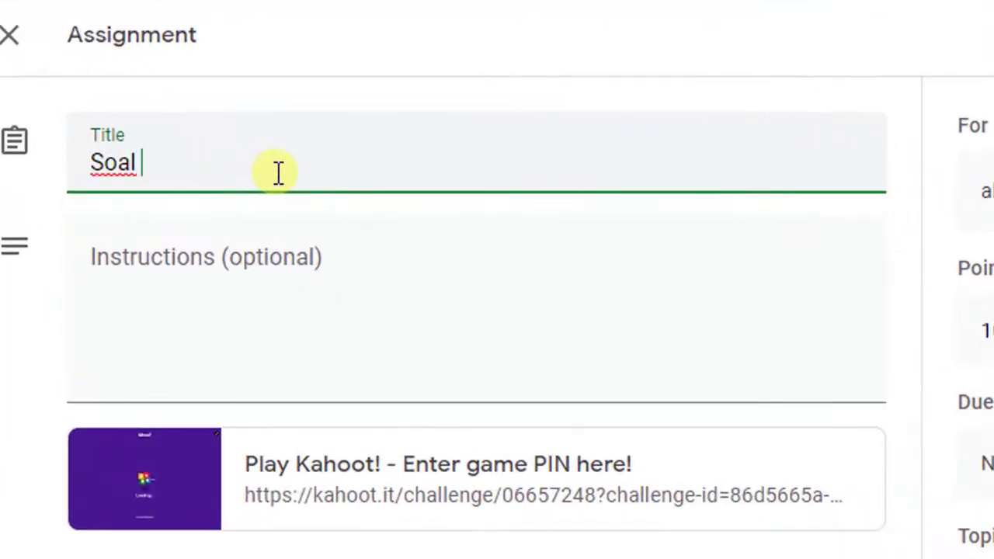
type("latihan")
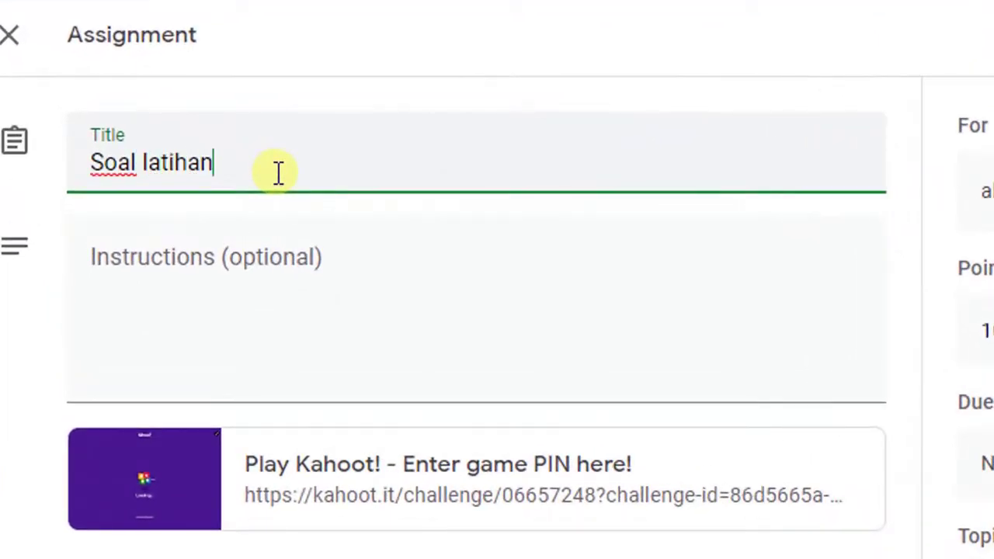
type(" k")
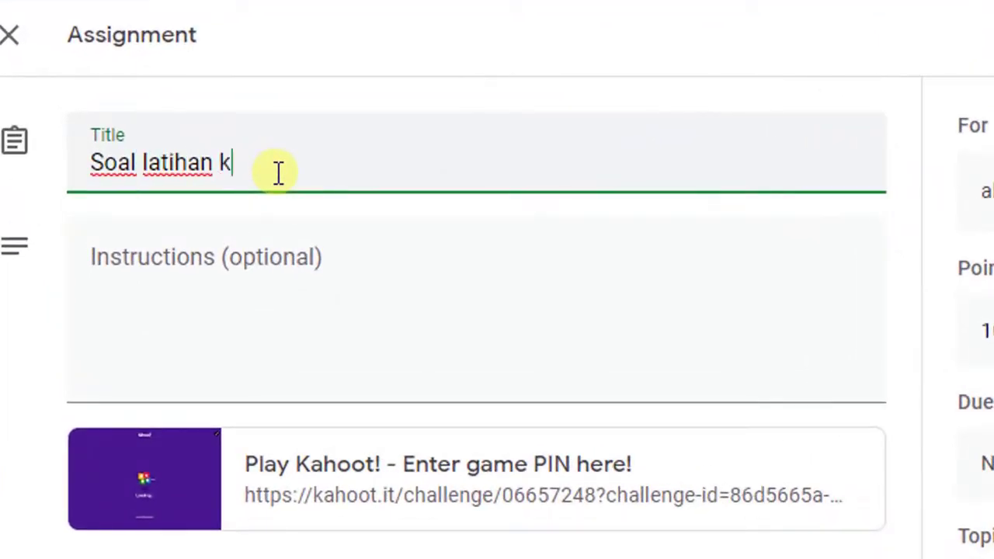
type("ahoot")
Step: Enter the assignment instructions "Kerjakan soal sesuai petunjuk"
left_click(278, 257)
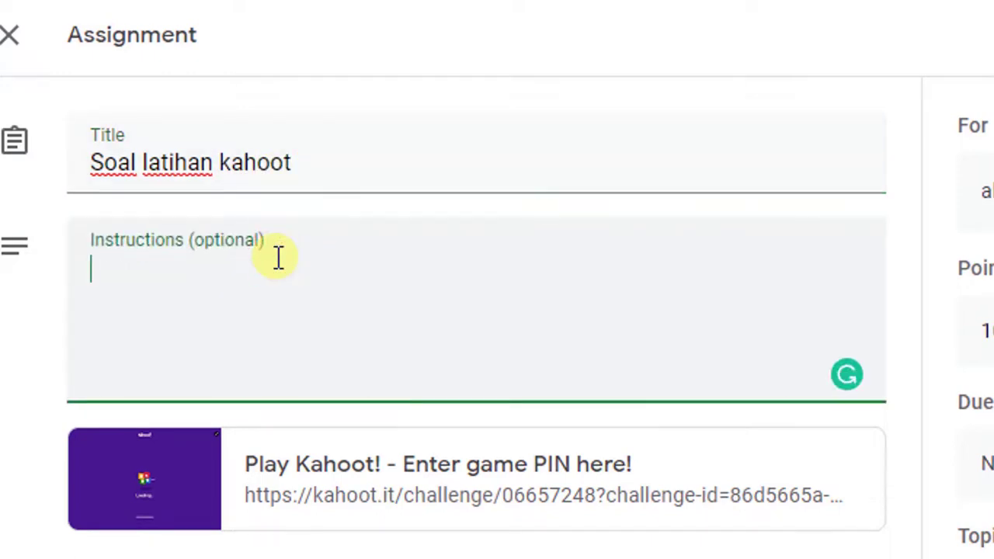
type("Kerjakan so")
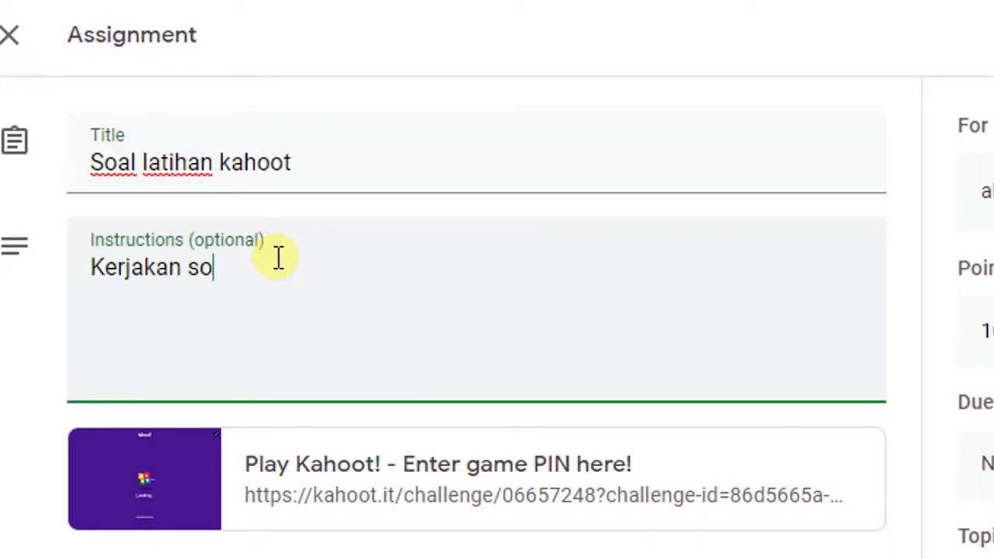
type("al sesuai")
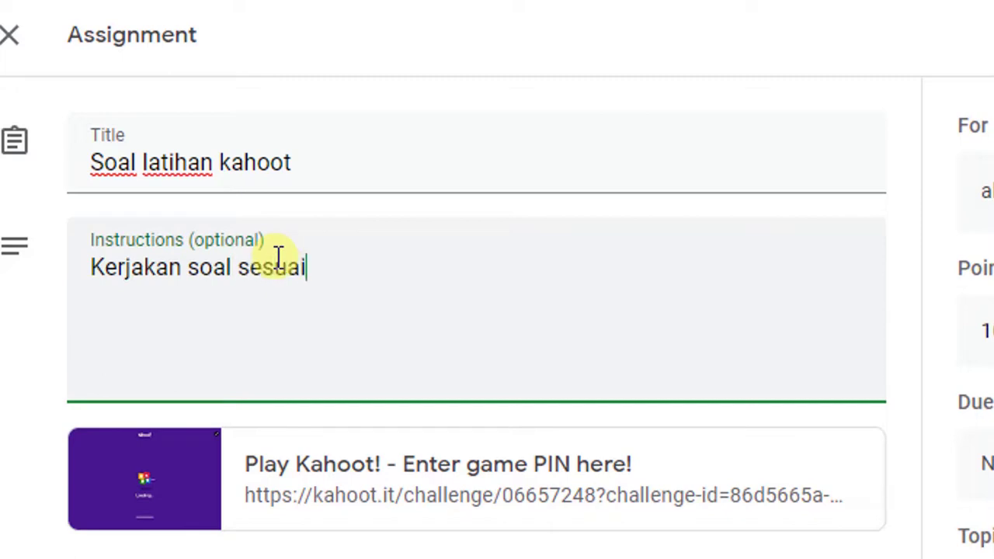
type(" petujuk")
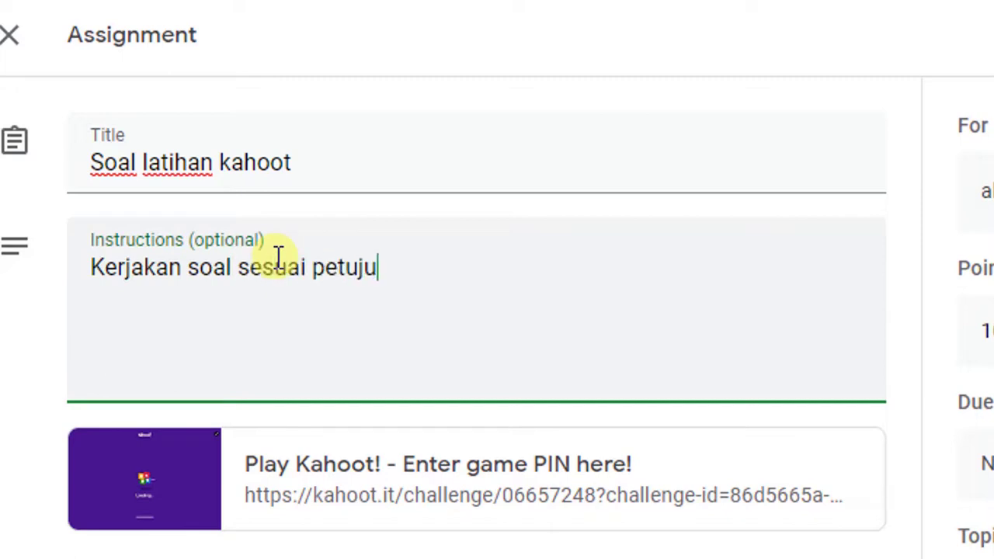
left_click(351, 268)
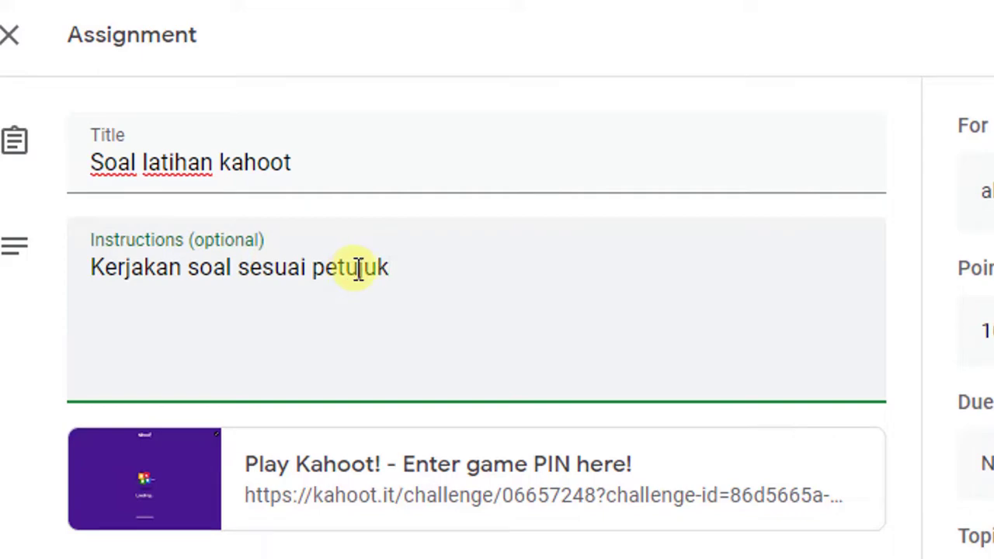
type("n")
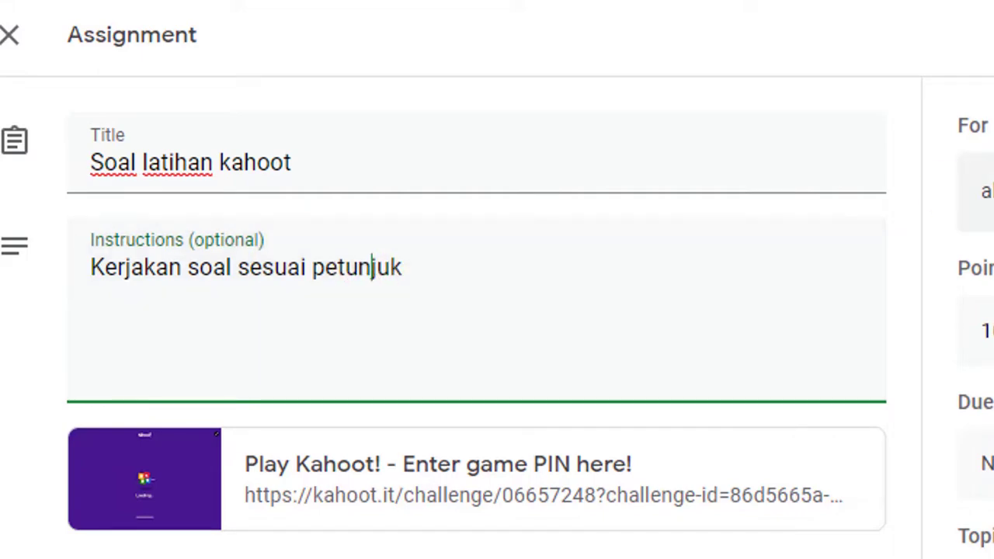
Step: Look at the selectable classes and the scheduling options for the assignment
left_click(705, 154)
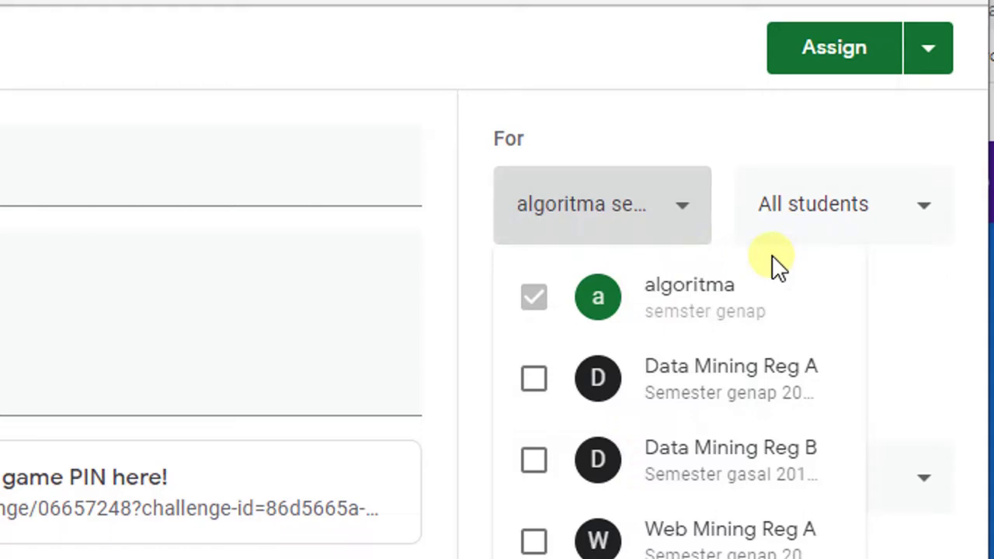
left_click(742, 159)
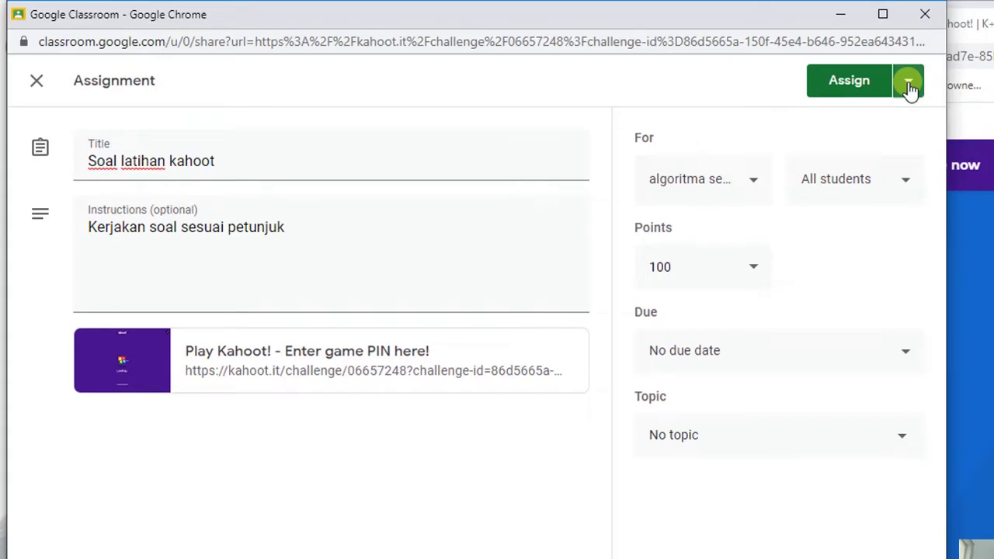
left_click(832, 87)
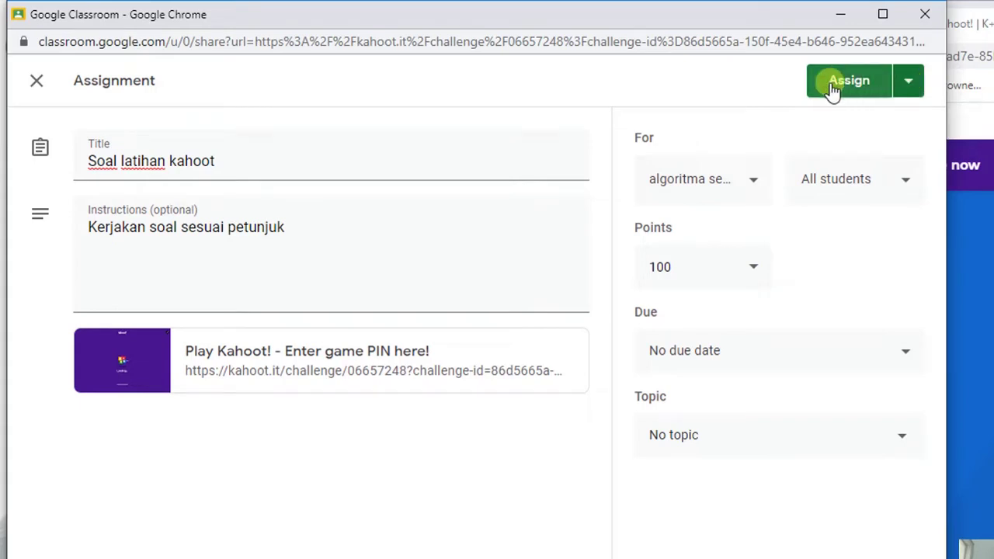
left_click(910, 84)
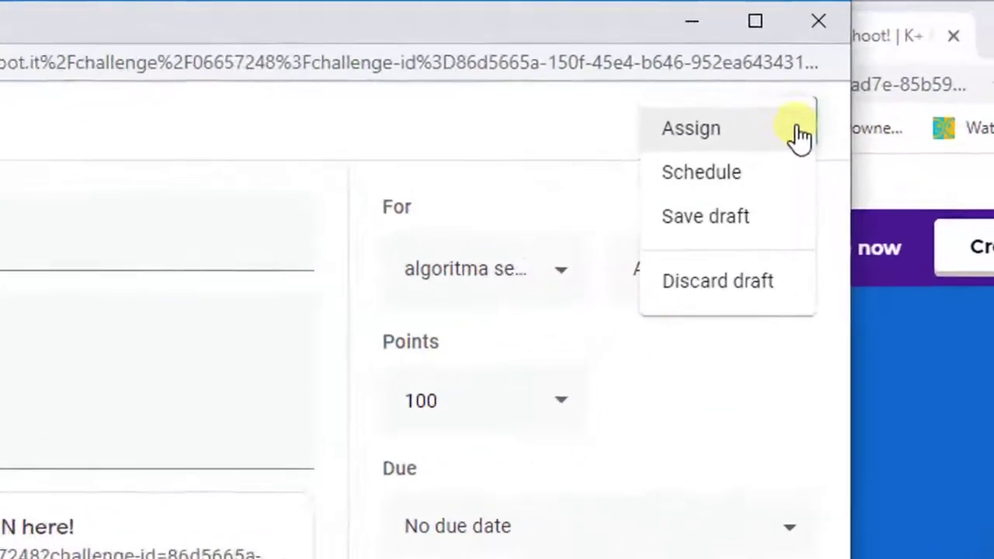
left_click(701, 189)
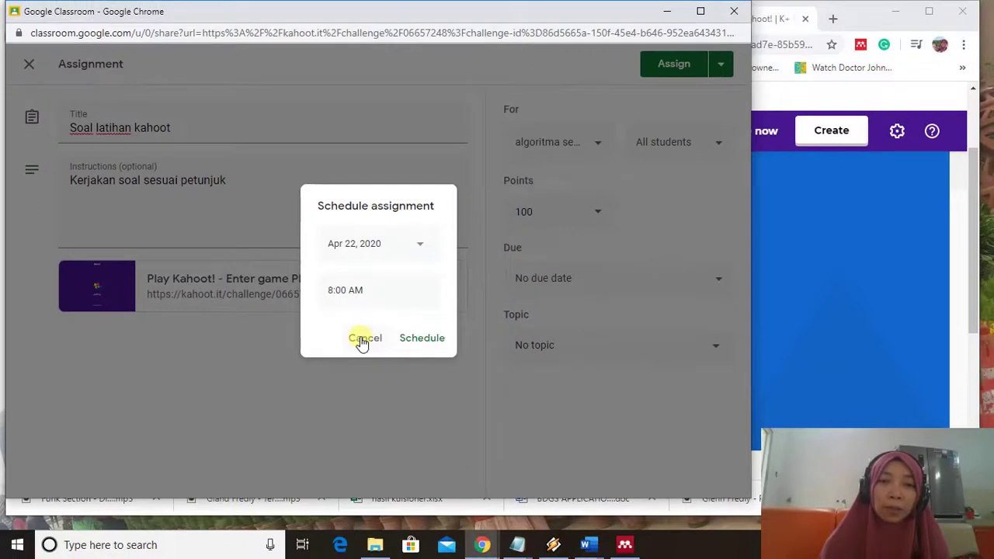
left_click(362, 340)
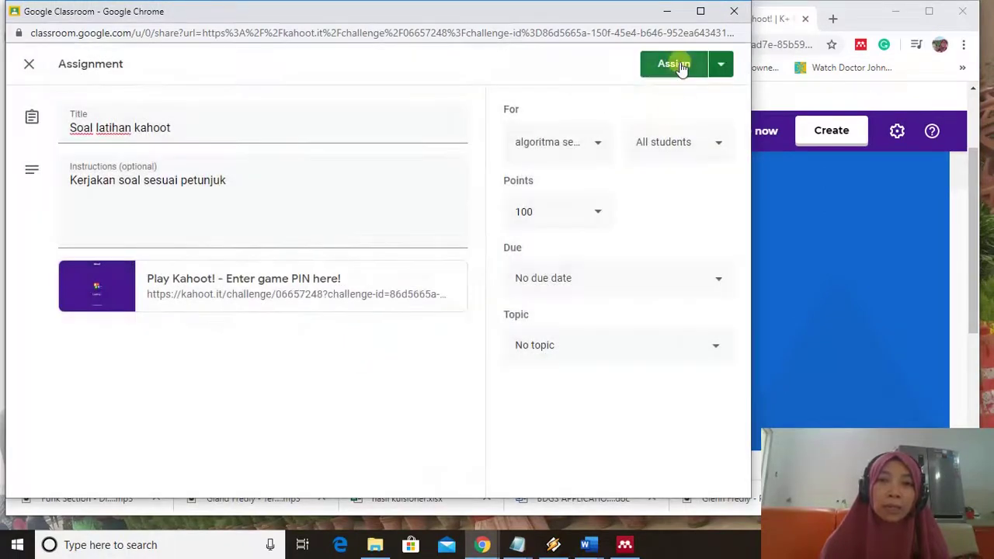
Step: Assign the work to the class, view the post in the "algoritma" stream and close that class page
left_click(675, 65)
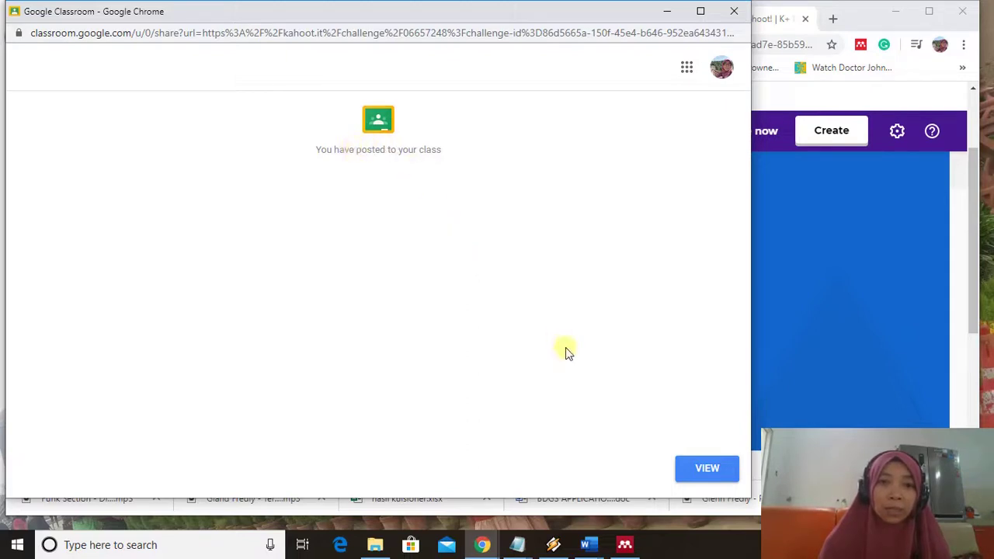
left_click(704, 470)
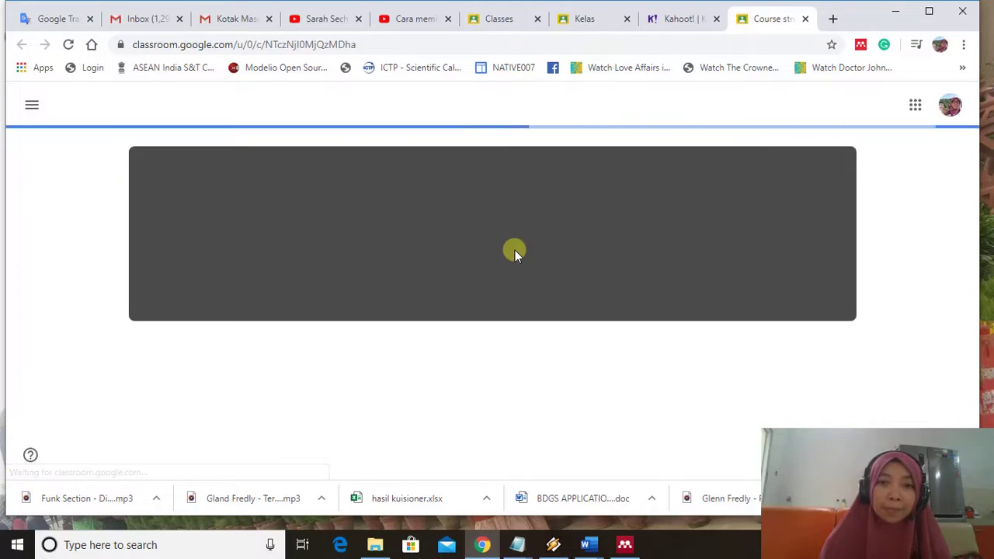
scroll(595, 349, "down", 2)
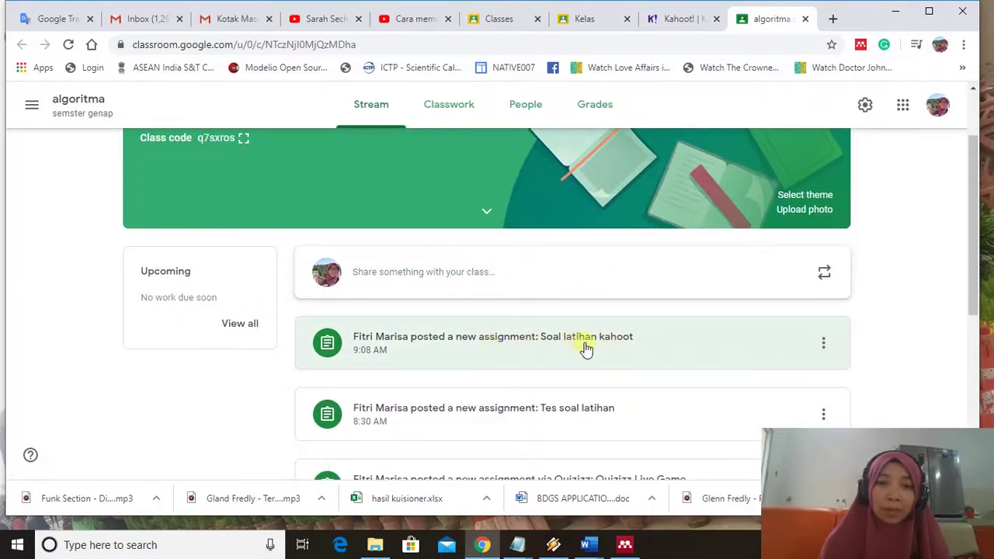
scroll(561, 366, "up", 1)
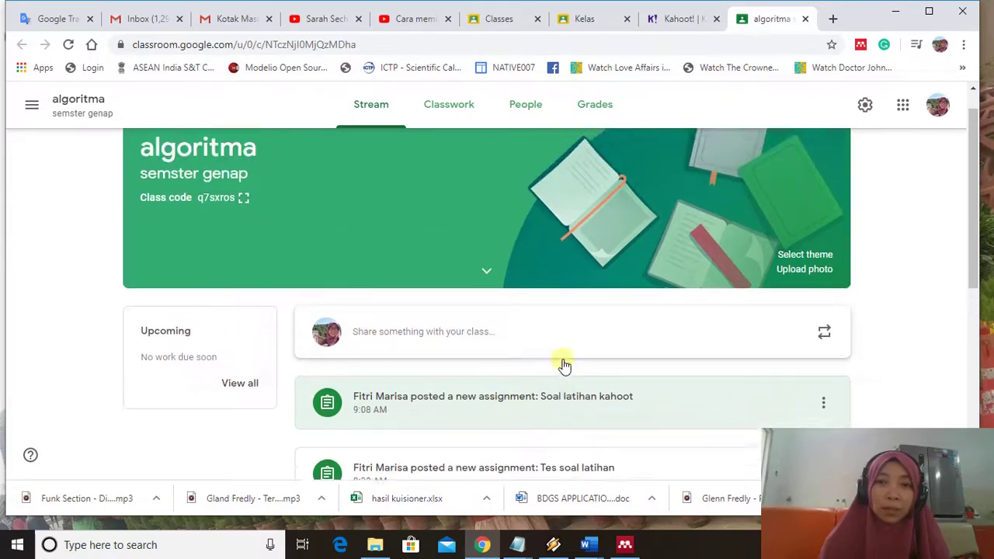
scroll(561, 366, "down", 1)
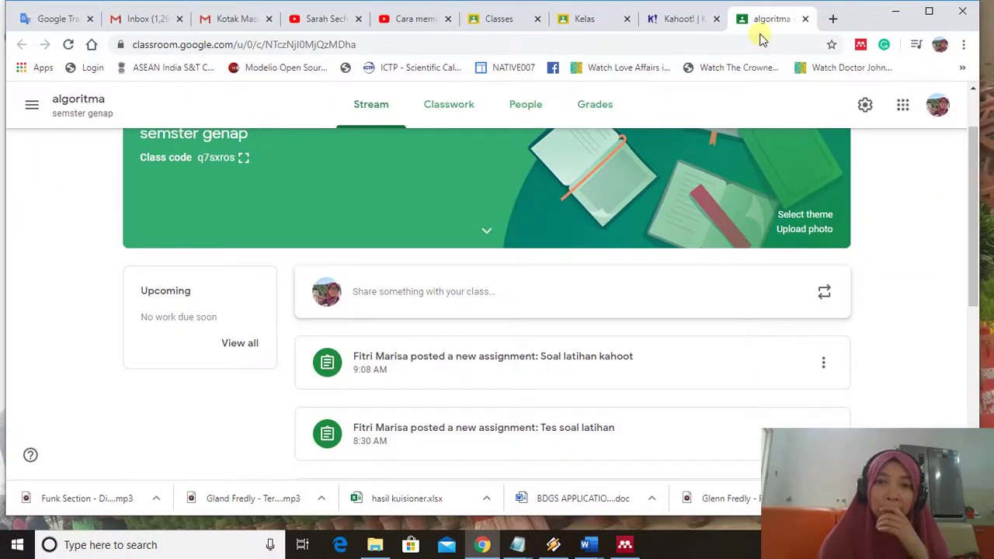
left_click(807, 19)
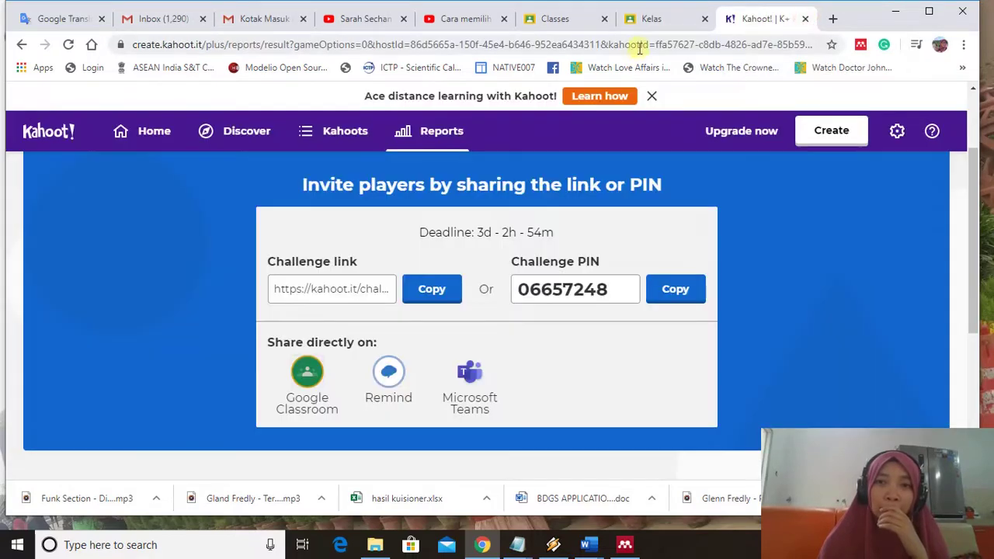
Step: In the student's Google Classroom, open "Soal latihan kahoot" in the "algoritma" class and launch its attached Kahoot! challenge
left_click(653, 18)
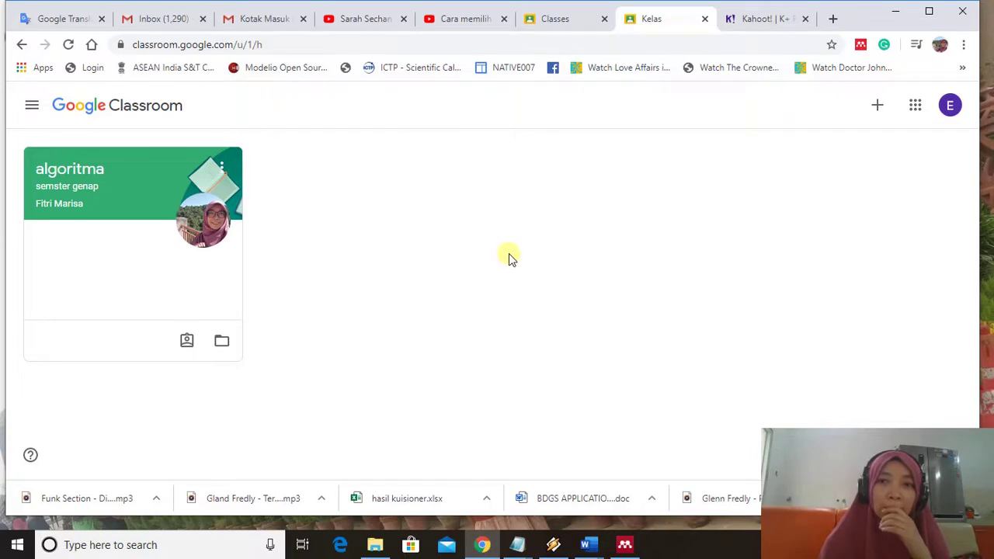
left_click(91, 176)
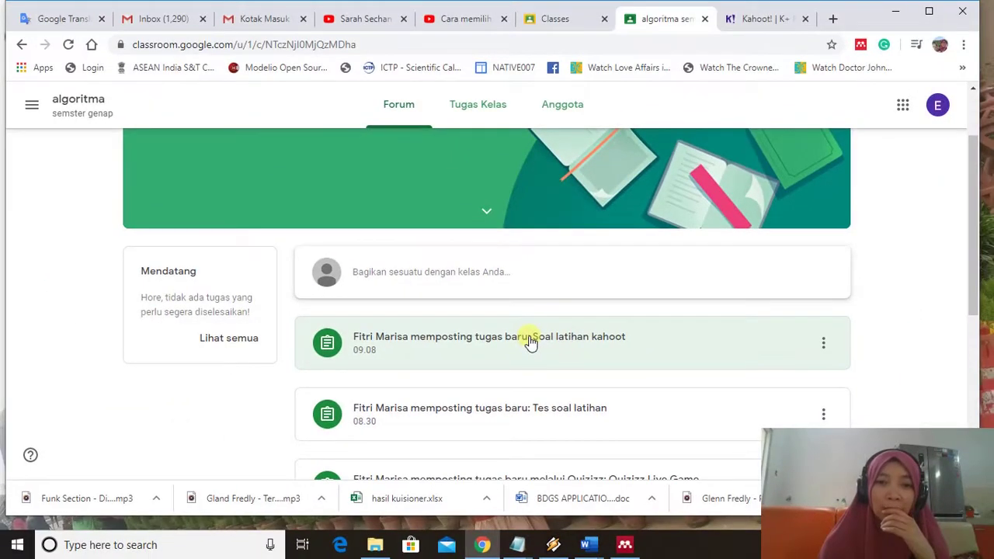
left_click(530, 341)
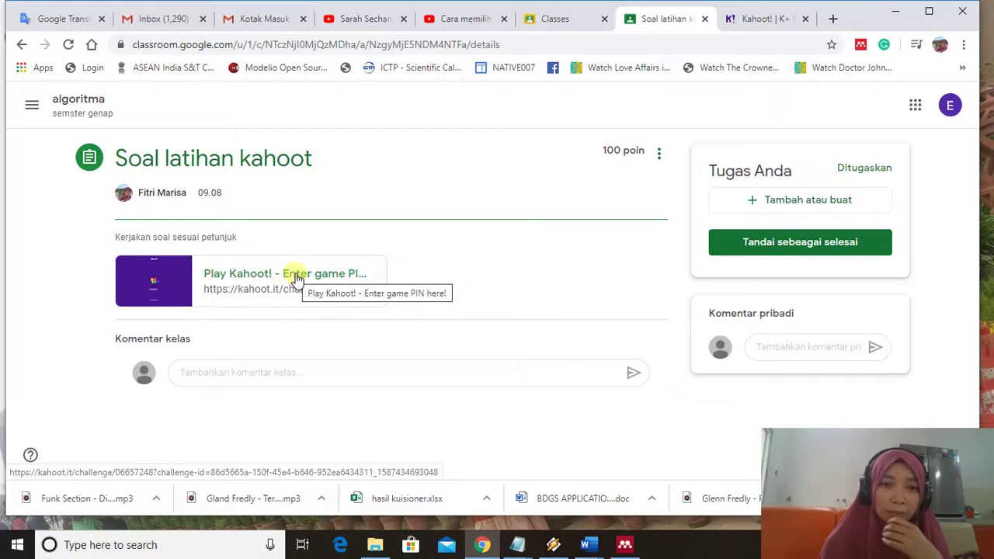
left_click(296, 278)
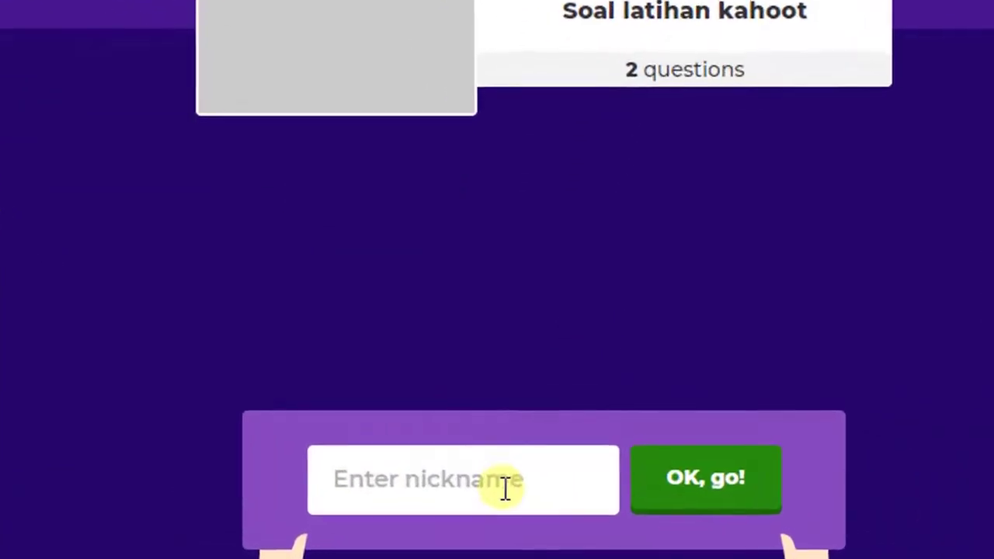
Step: Enter the player's nickname and start the challenge
left_click(472, 427)
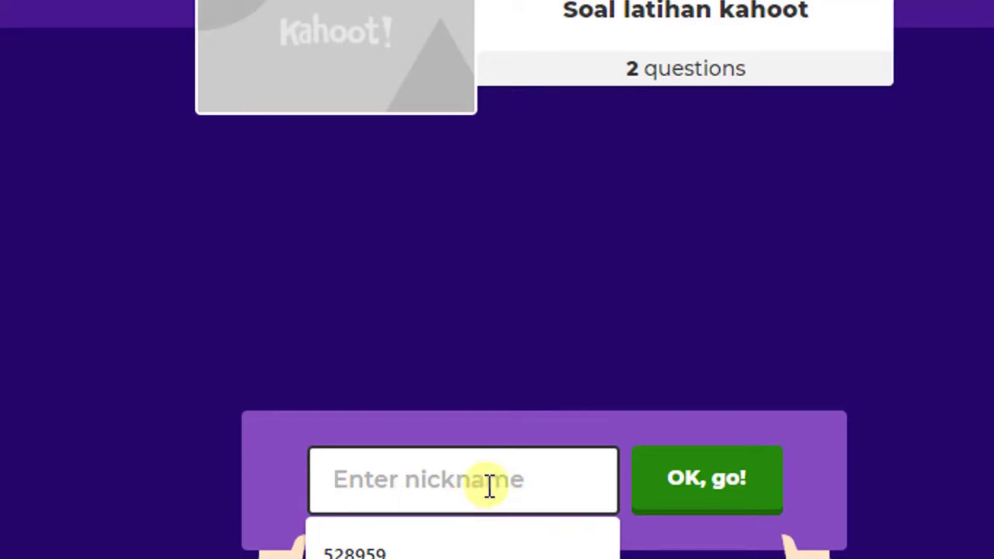
type("risa")
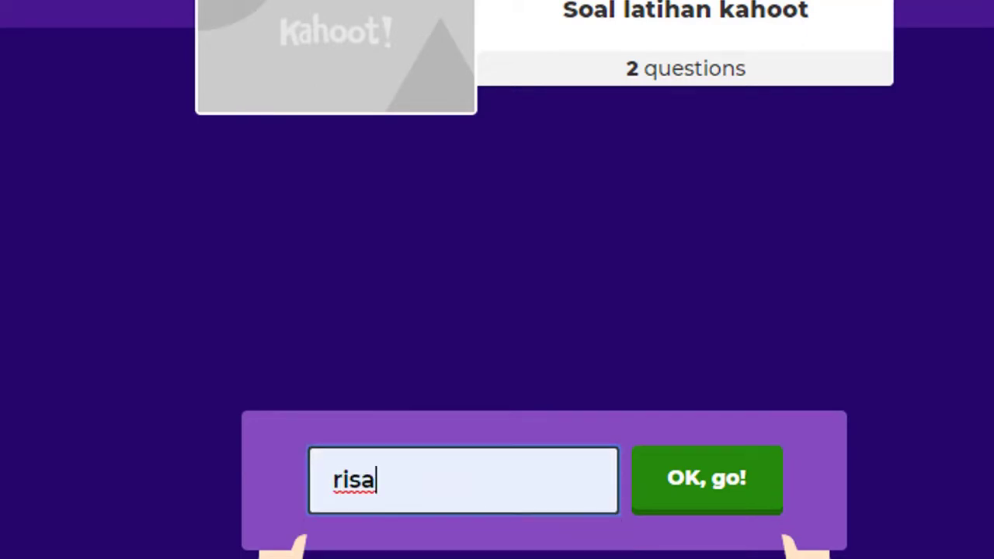
left_click(722, 483)
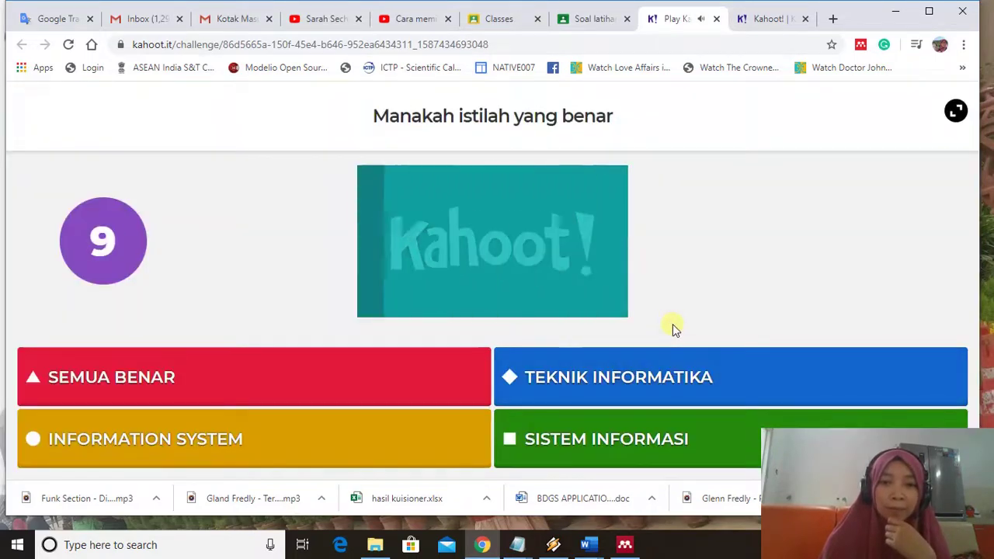
Step: Answer the first question with "TEKNIK INFORMATIKA" and the second with "True", continuing to the final scoreboard
left_click(516, 378)
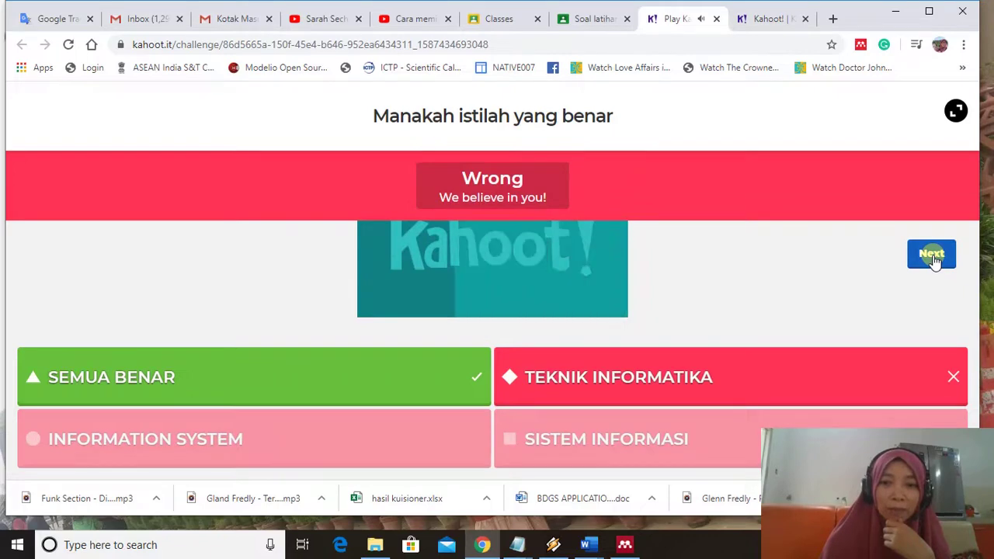
left_click(933, 261)
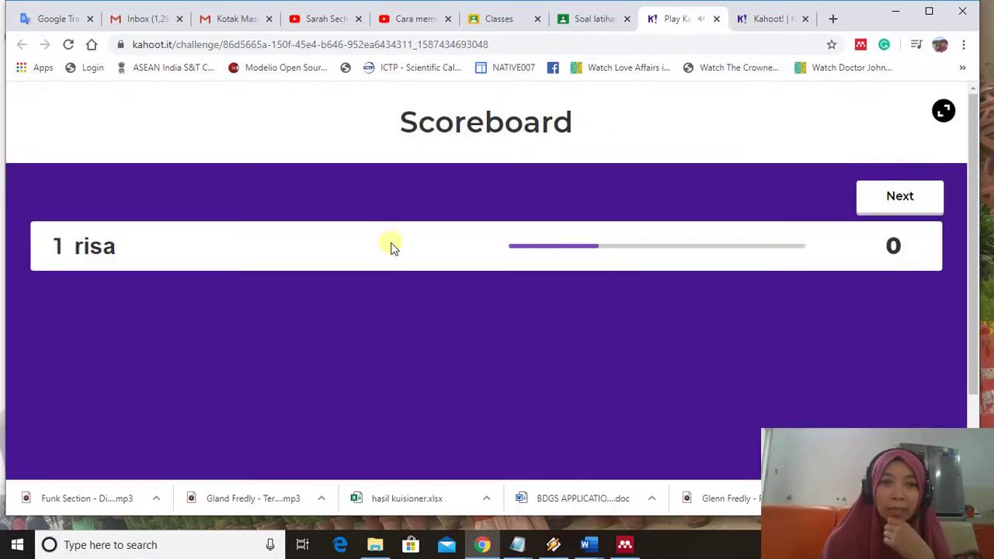
left_click(897, 199)
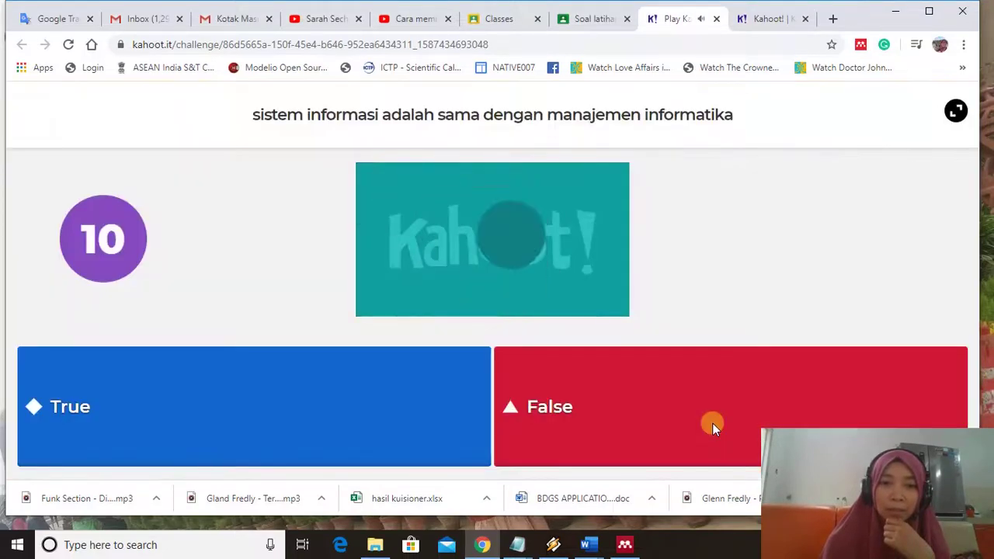
left_click(68, 406)
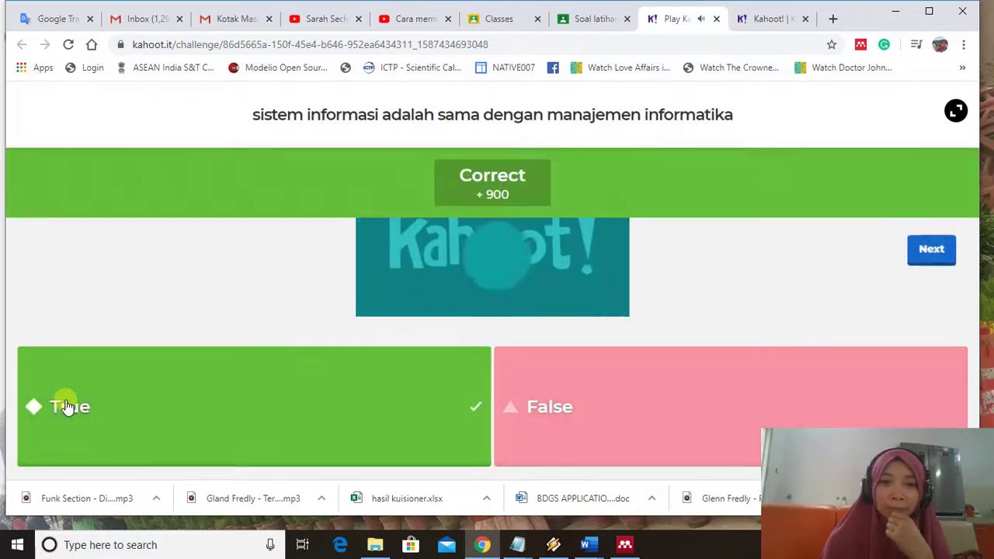
left_click(935, 251)
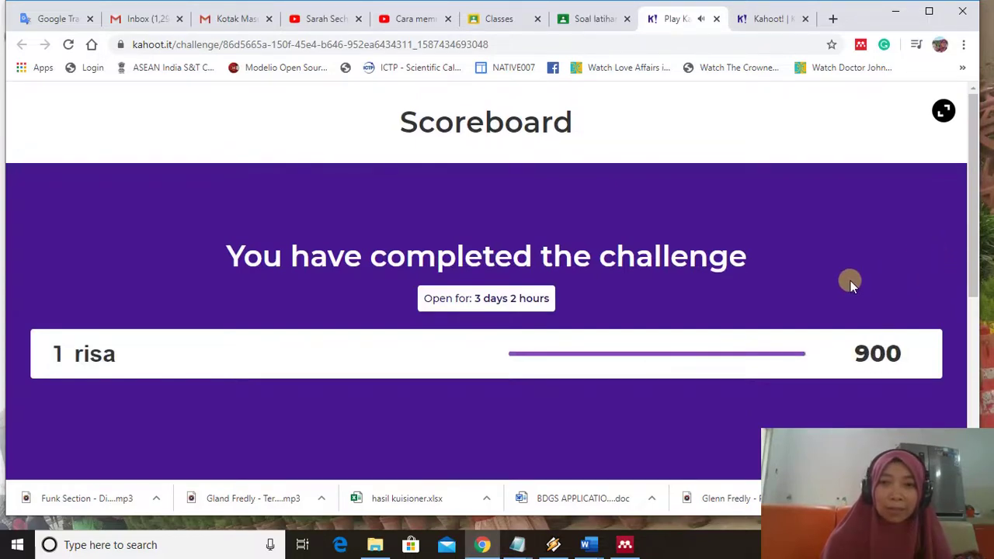
Step: Return to "Soal latihan kahoot" in the student's Google Classroom and mark the assignment as done without attaching any work
scroll(850, 280, "down", 2)
scroll(850, 284, "up", 1)
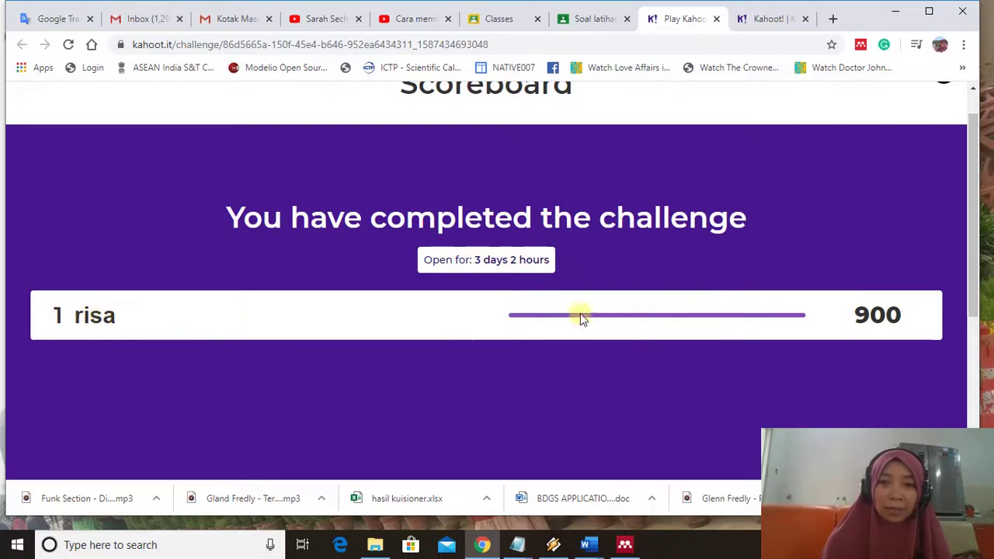
scroll(790, 266, "up", 1)
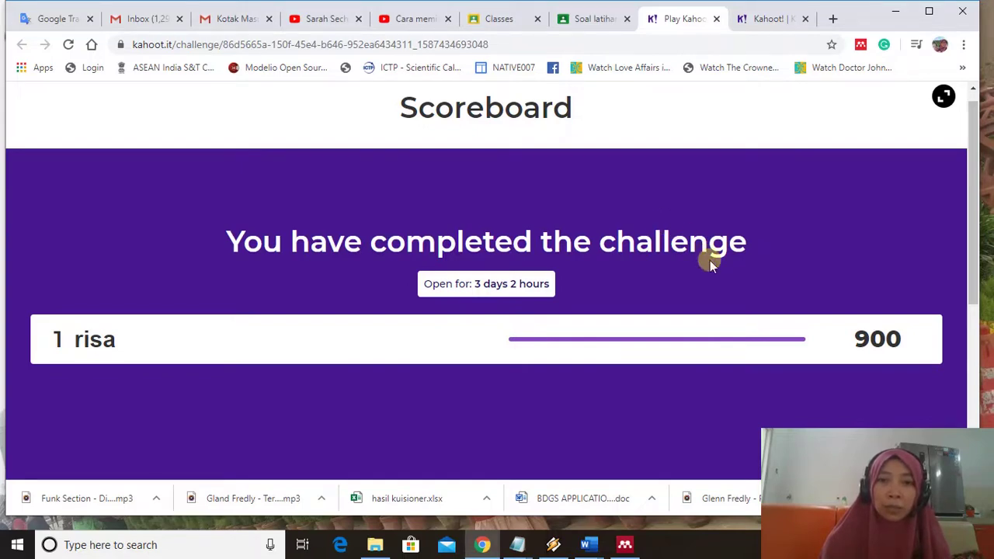
left_click(583, 22)
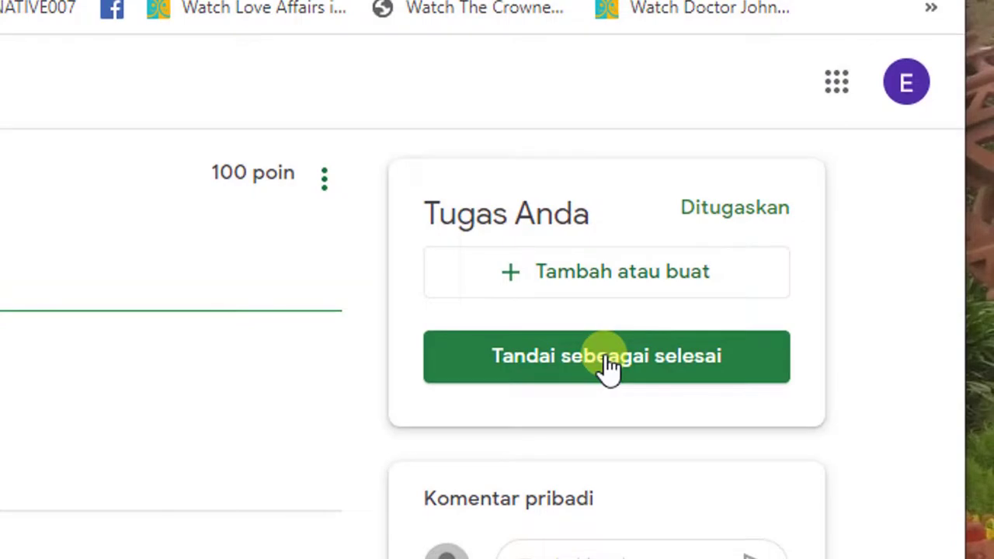
left_click(608, 365)
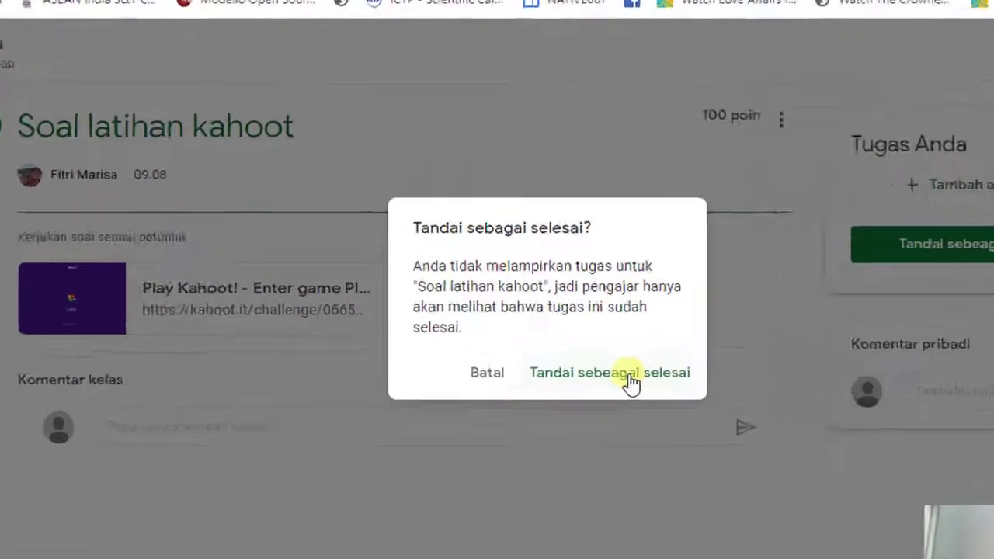
left_click(552, 337)
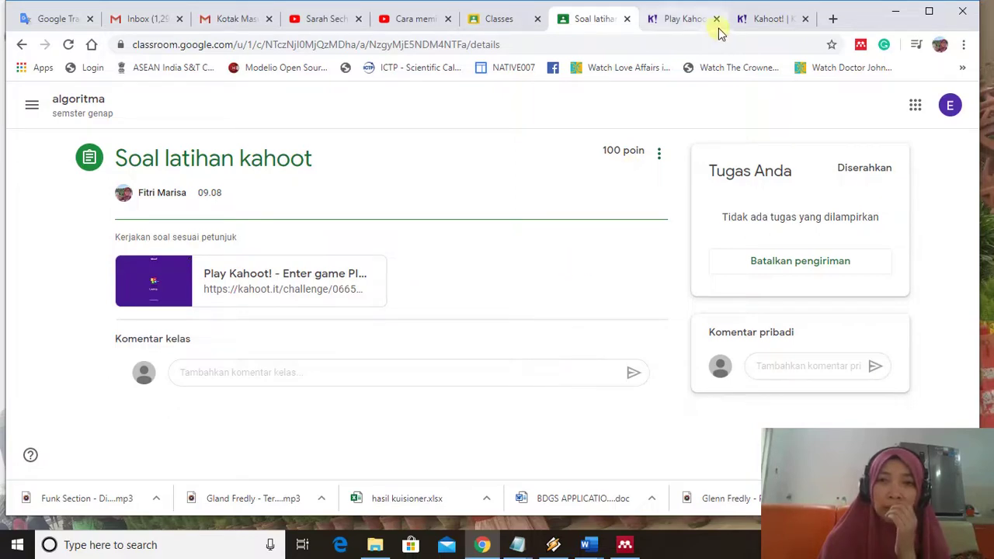
Step: In Kahoot!, open "Soal latihan kahoot" from My Kahoots and view the player results in its active challenge's report
left_click(761, 22)
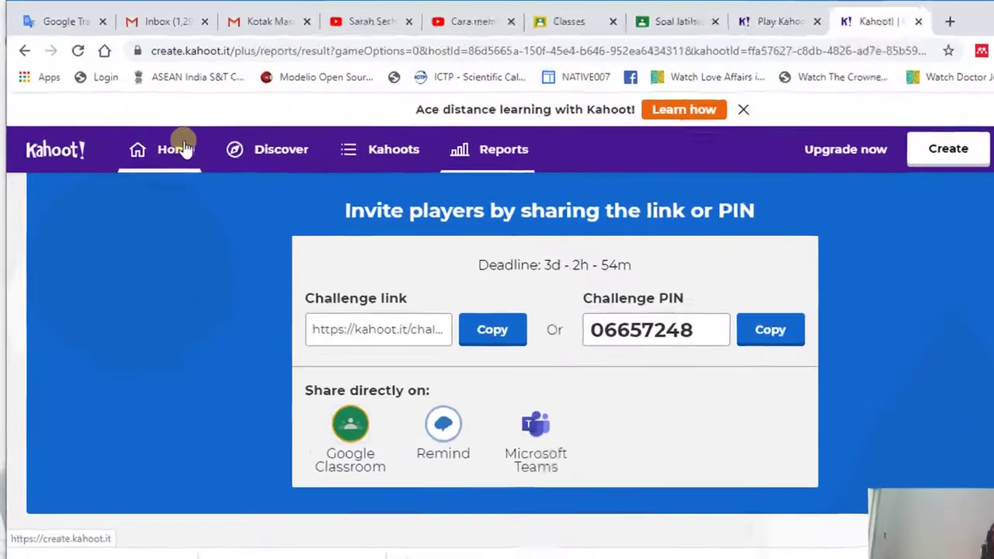
left_click(184, 148)
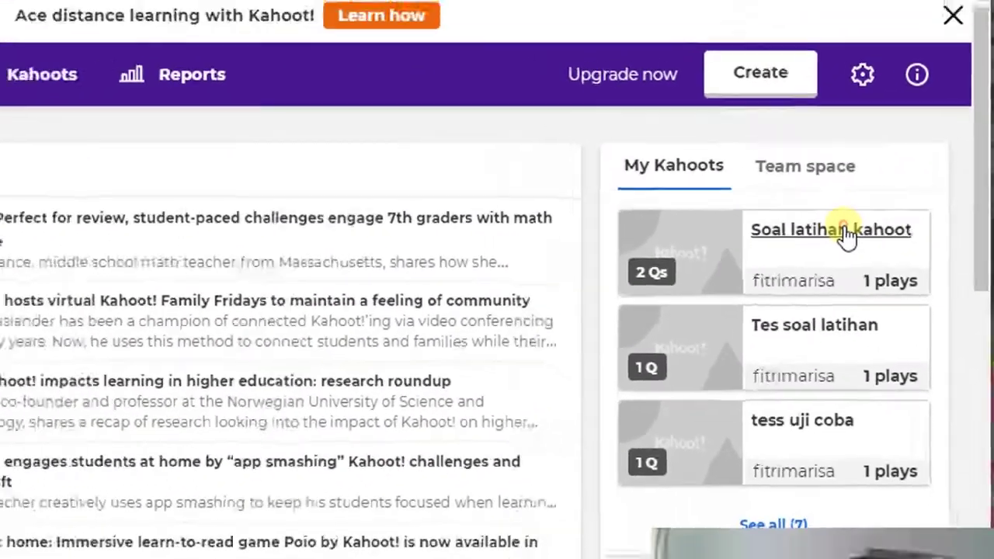
left_click(811, 229)
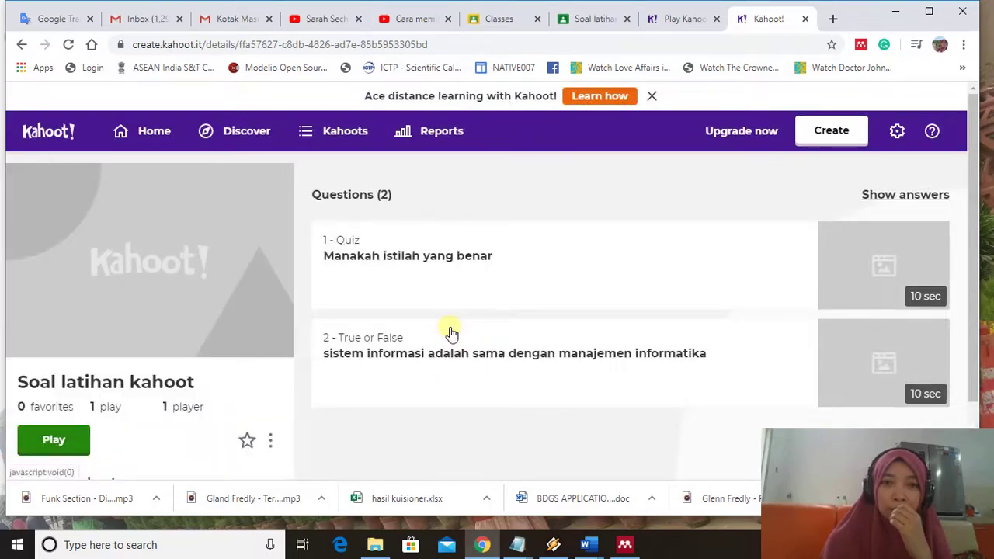
scroll(451, 332, "down", 1)
scroll(451, 332, "down", 1)
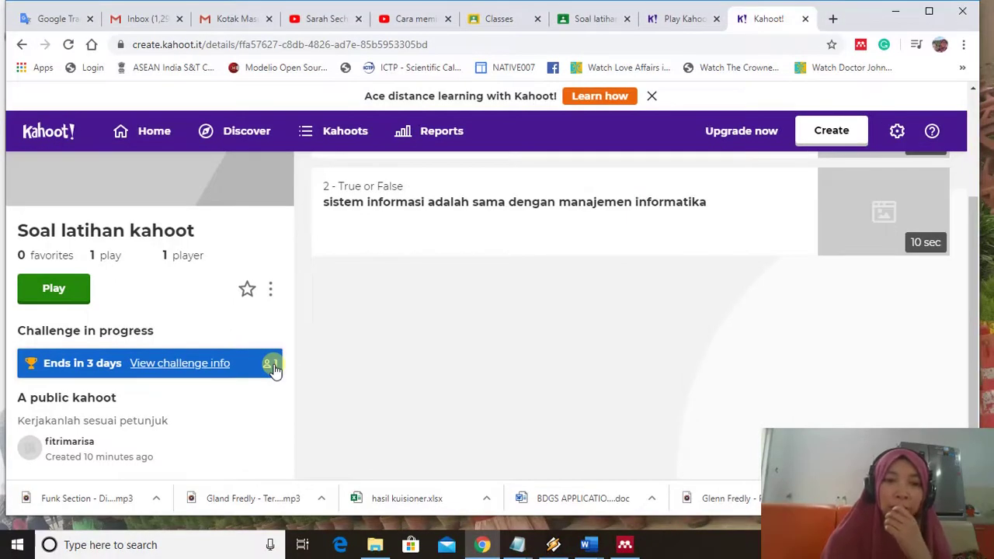
left_click(272, 366)
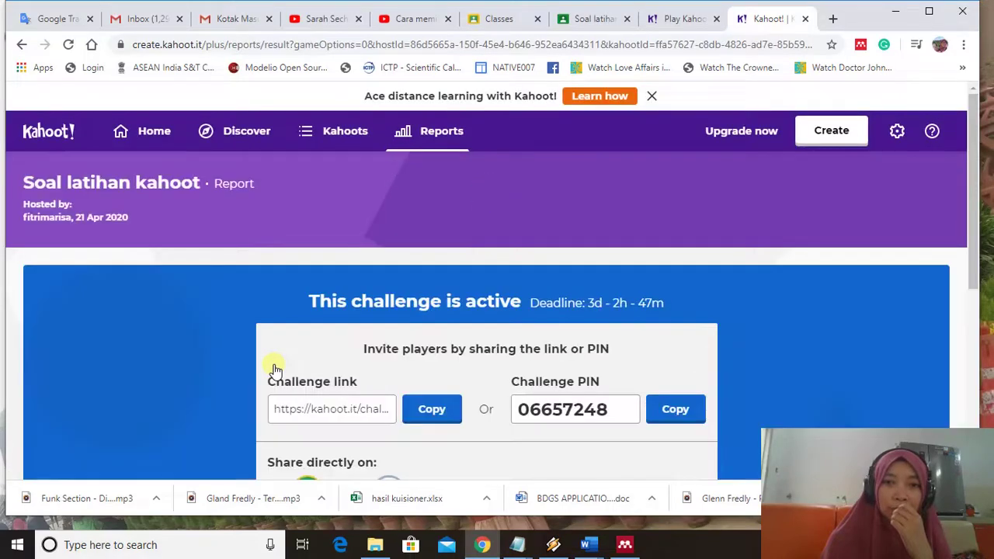
scroll(886, 365, "down", 5)
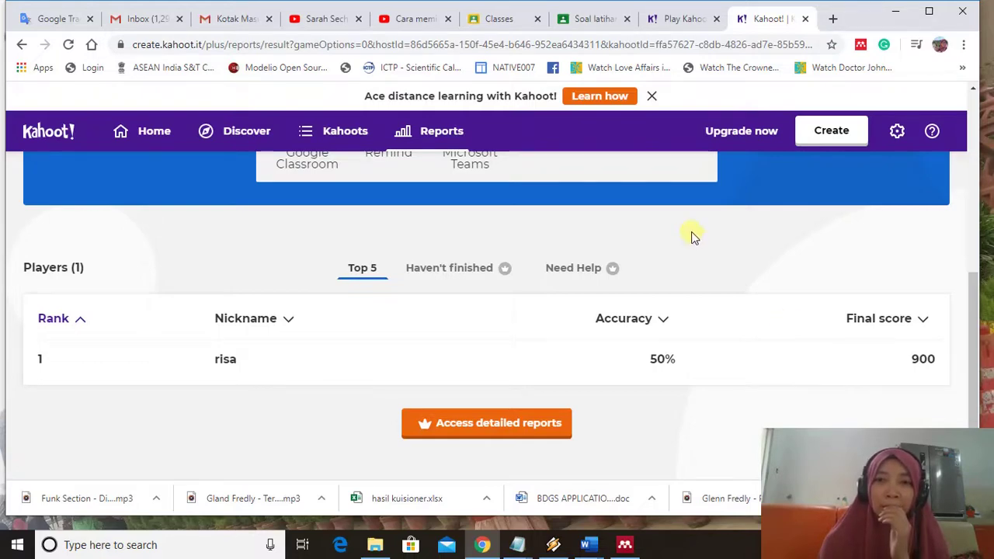
Step: In the teacher's Google Classroom, open "Soal latihan kahoot" in the "algoritma" class and show only the turned-in student work
left_click(499, 19)
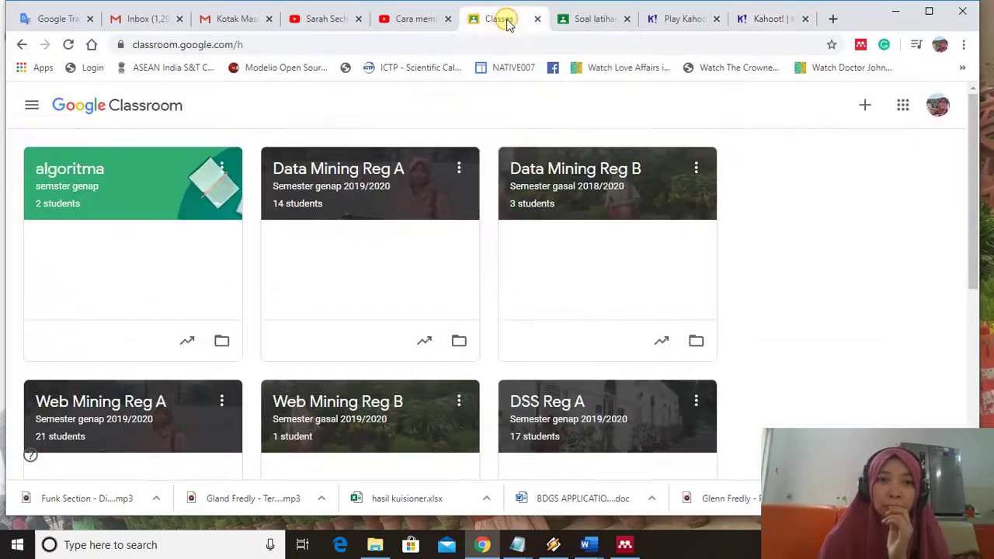
left_click(91, 173)
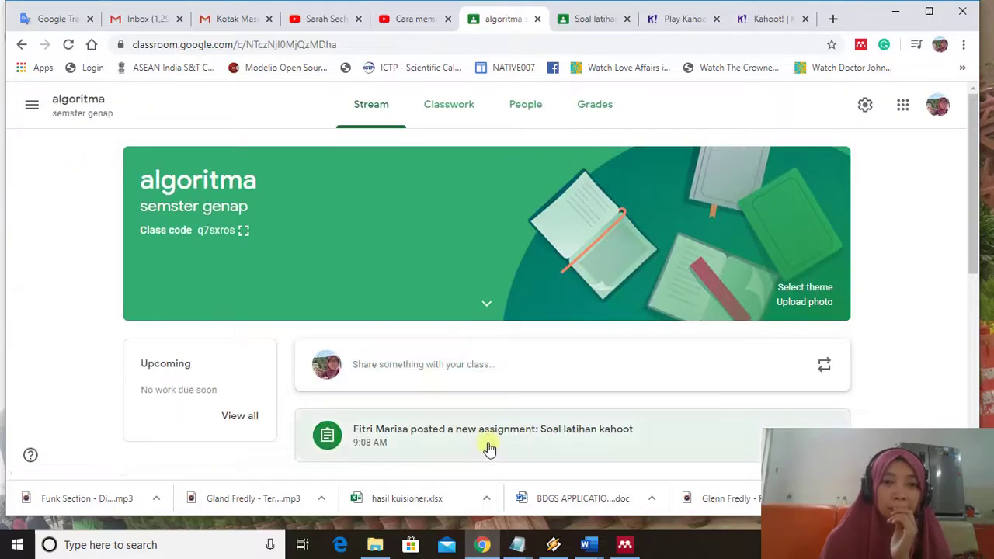
scroll(486, 444, "down", 3)
left_click(500, 332)
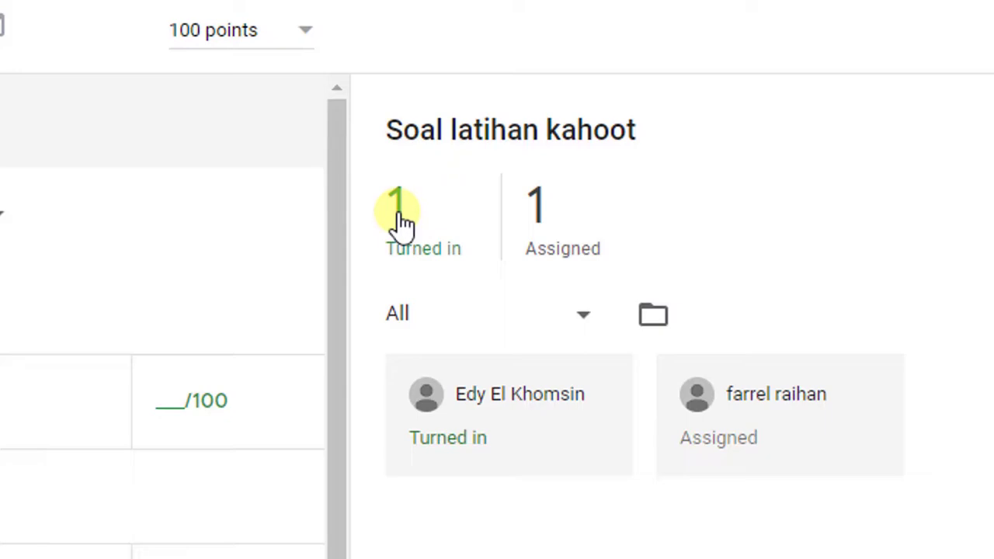
left_click(404, 210)
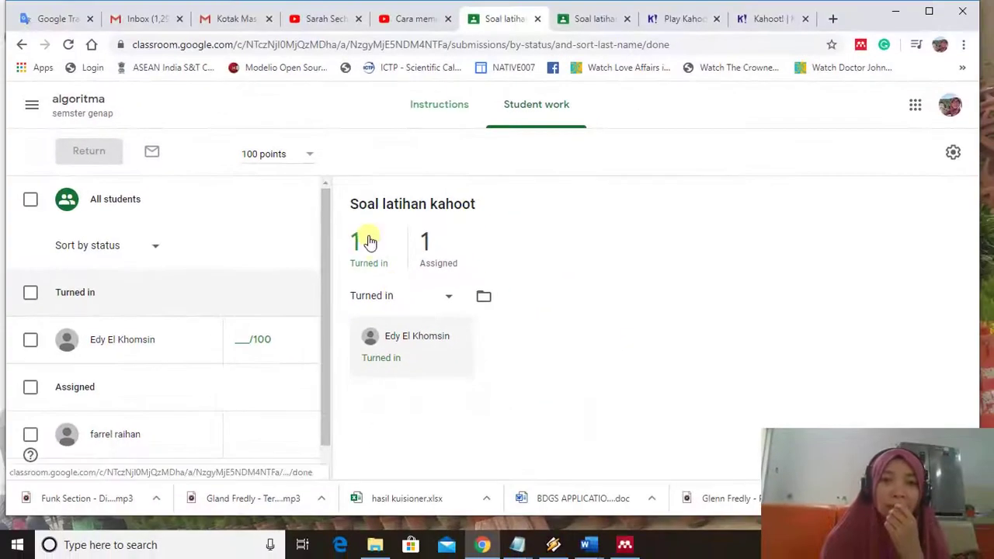
Step: Check the player's final score in the Kahoot! report and open the grade entry of the turned-in student in Google Classroom
left_click(752, 23)
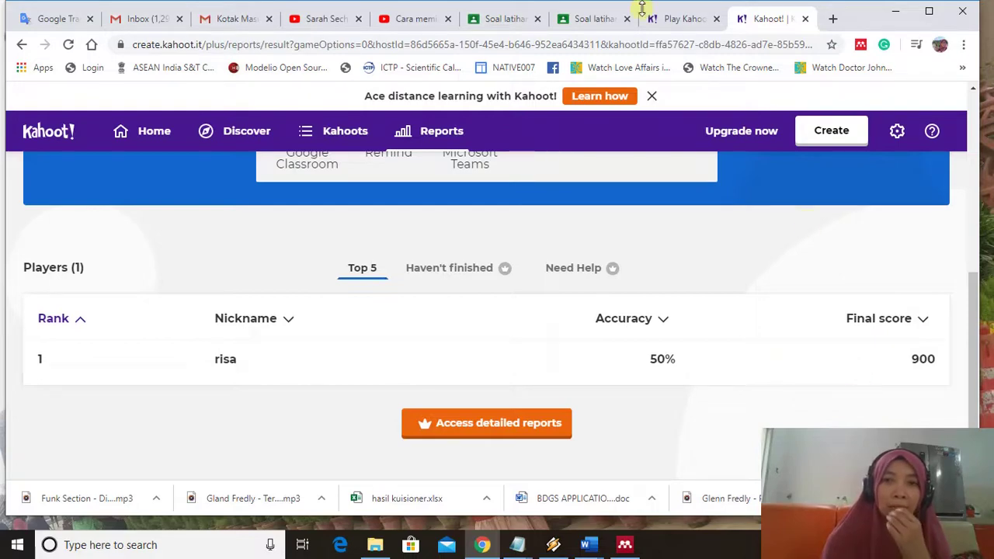
left_click(501, 20)
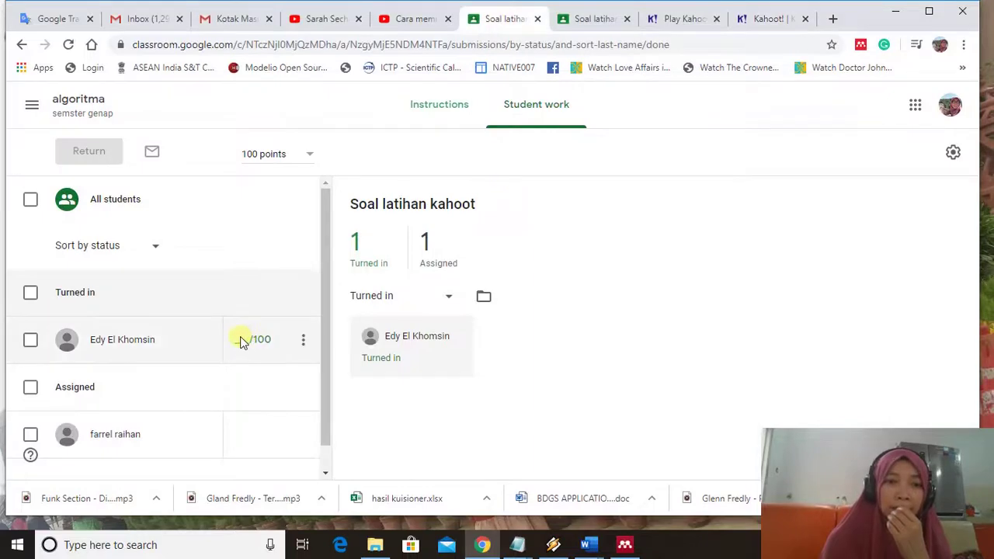
left_click(242, 342)
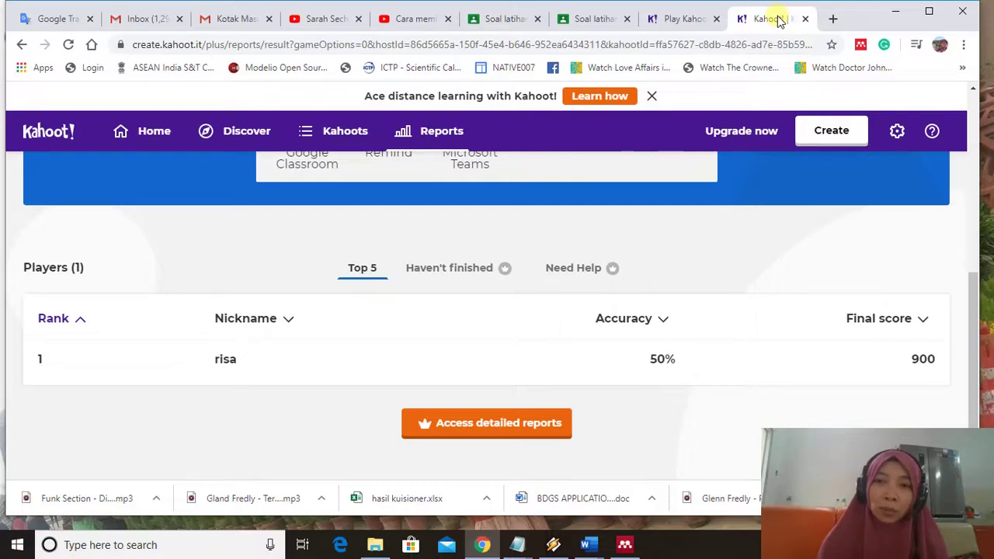
left_click(505, 19)
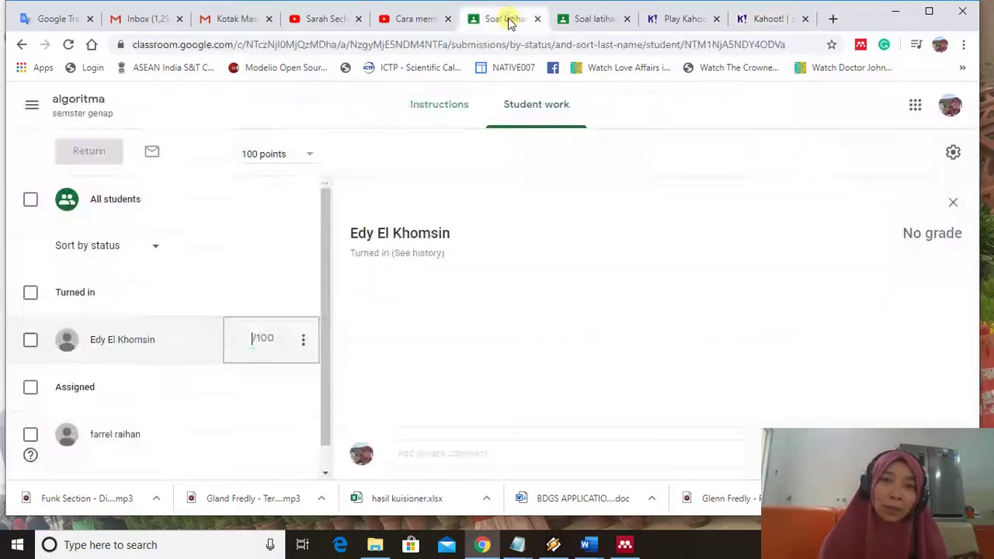
left_click(599, 17)
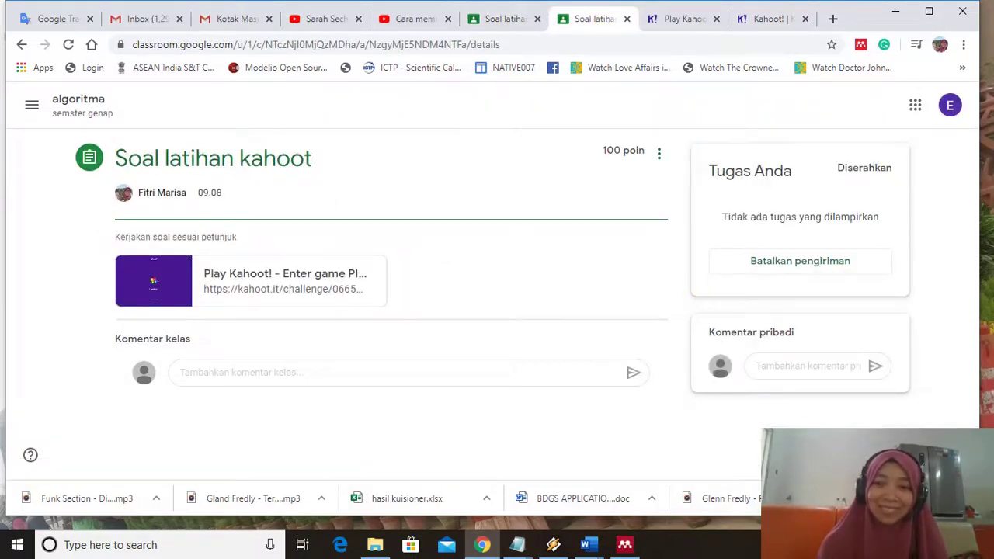
mouse_move(742, 505)
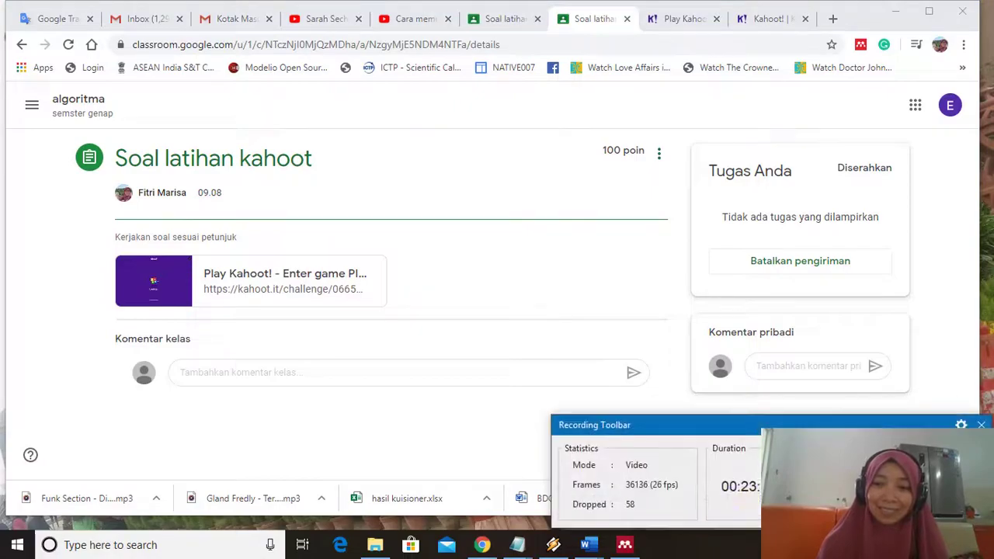